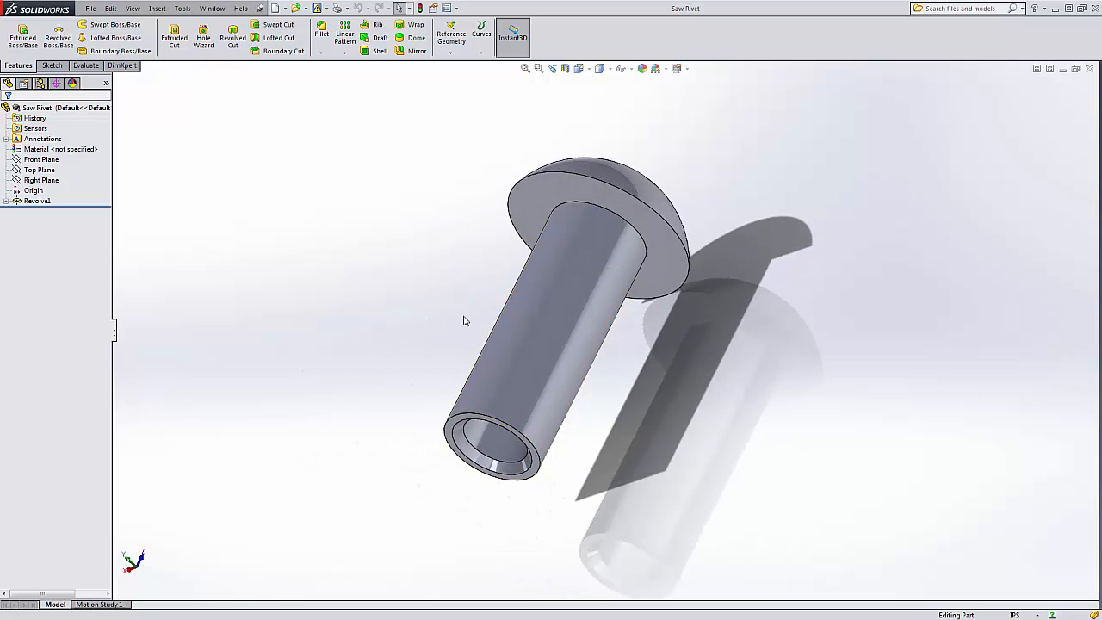
Make a new drawing from the Saw Rivet part using the Drawing template.
mouse_move(463, 320)
middle_mouse_down()
mouse_move(677, 354)
mouse_move(795, 310)
mouse_move(850, 315)
mouse_move(642, 349)
mouse_move(622, 380)
mouse_move(642, 385)
middle_mouse_up()
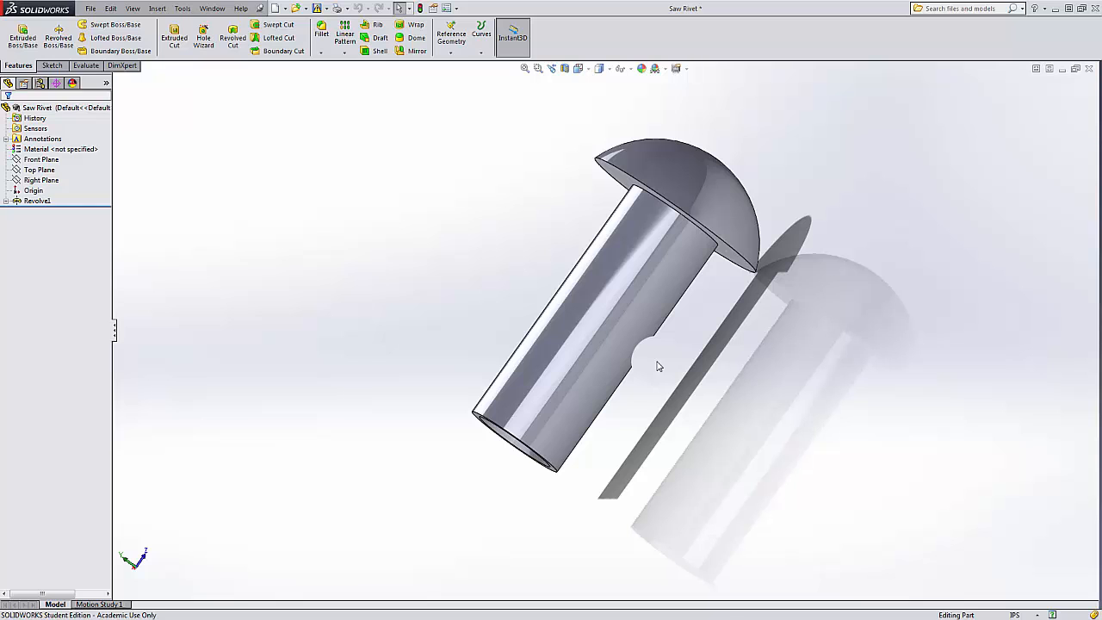
middle_click_drag(374, 350, 421, 340)
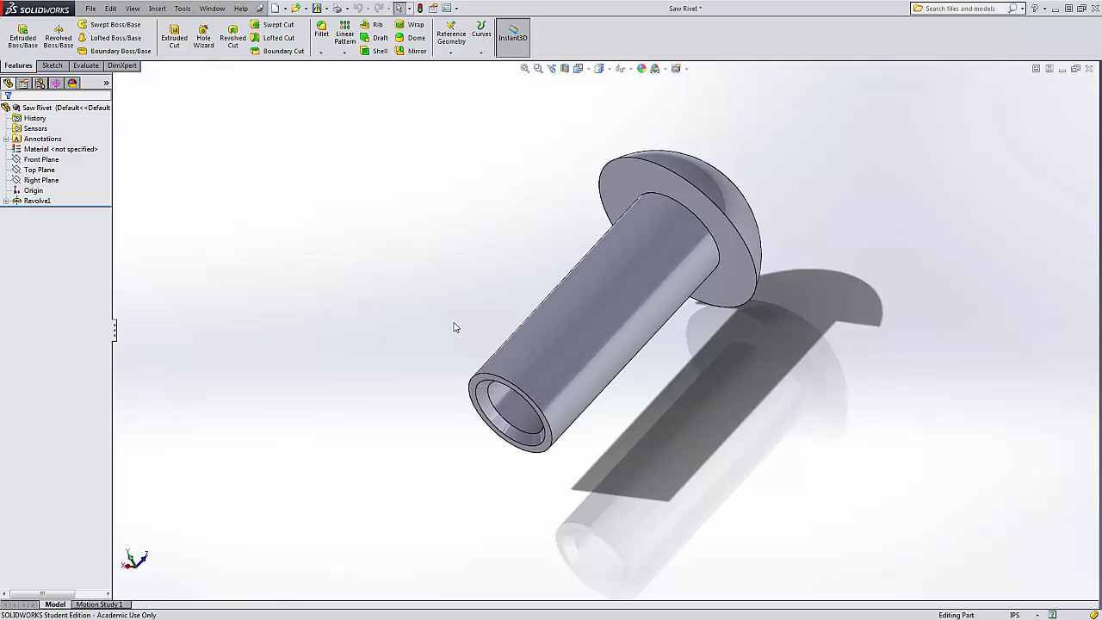
scroll(619, 335, "up", 1)
scroll(705, 309, "down", 1)
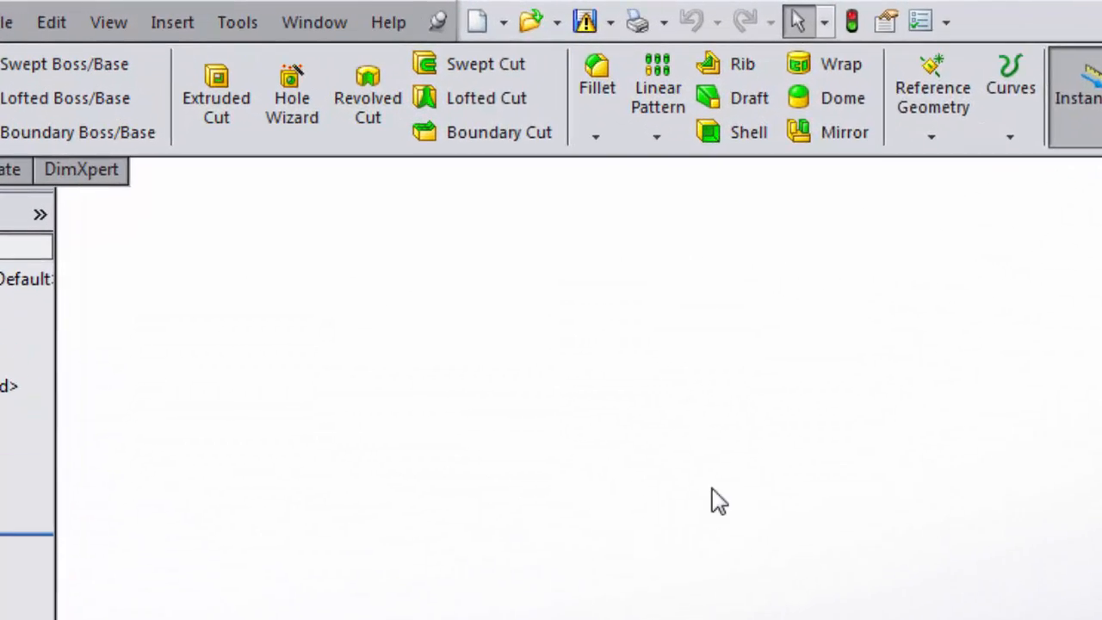
left_click(586, 27)
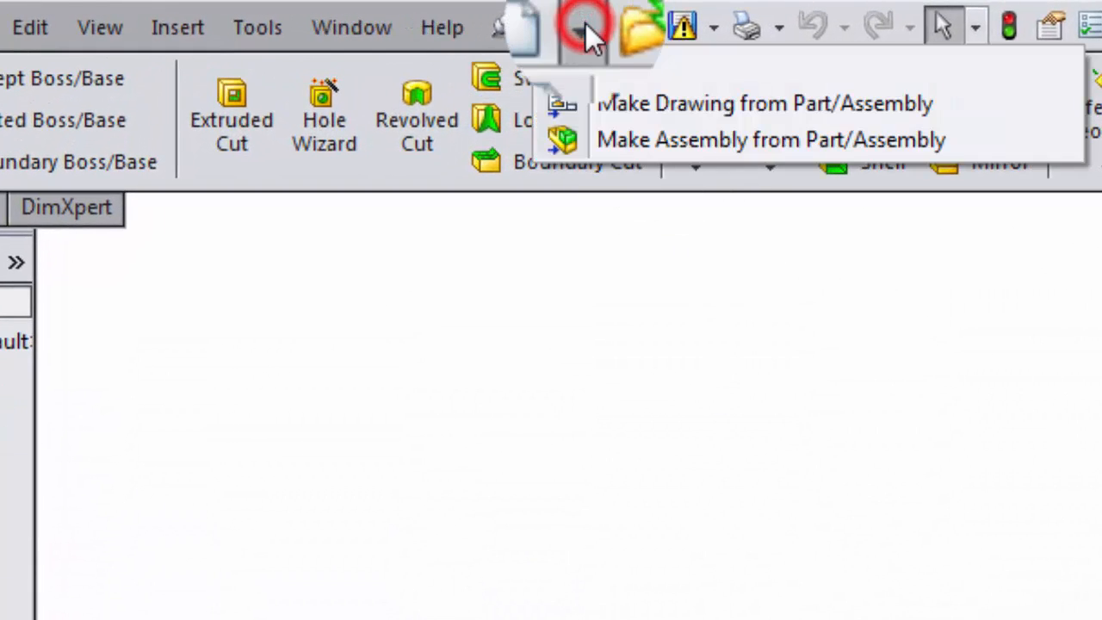
left_click(619, 105)
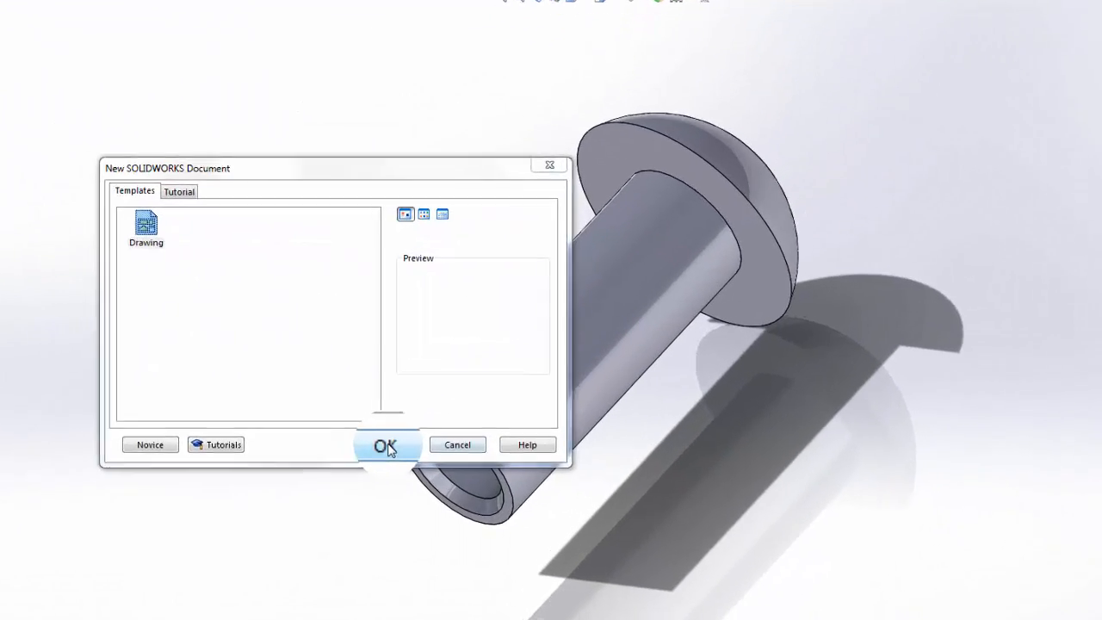
left_click(385, 446)
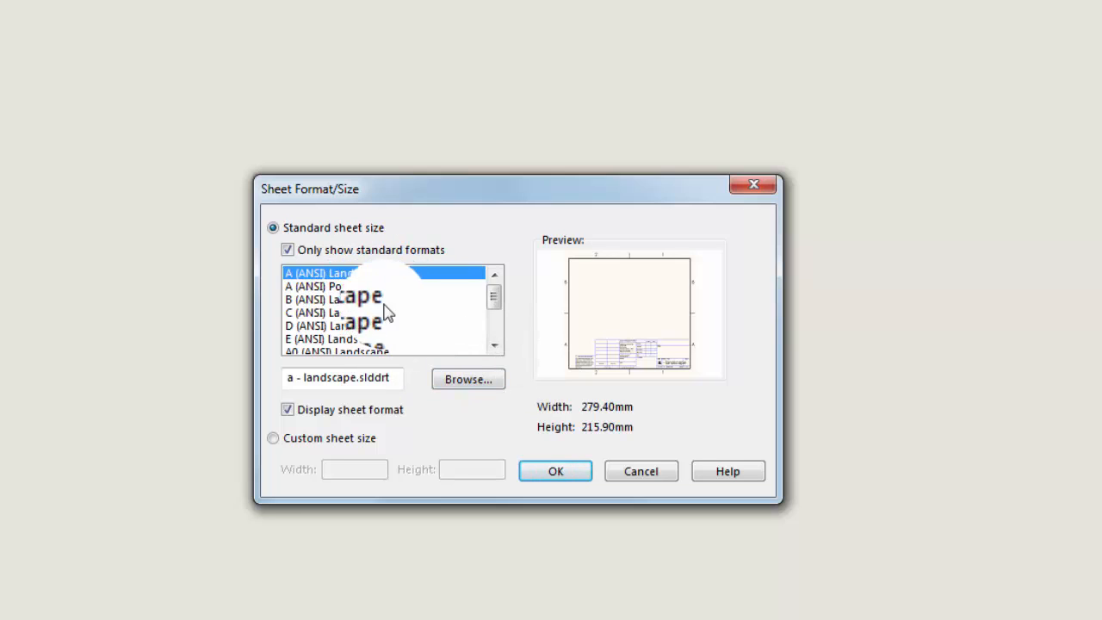
Choose the A (ANSI) Landscape standard sheet size for the drawing and confirm.
left_click(494, 346)
left_click(496, 345)
left_click(497, 344)
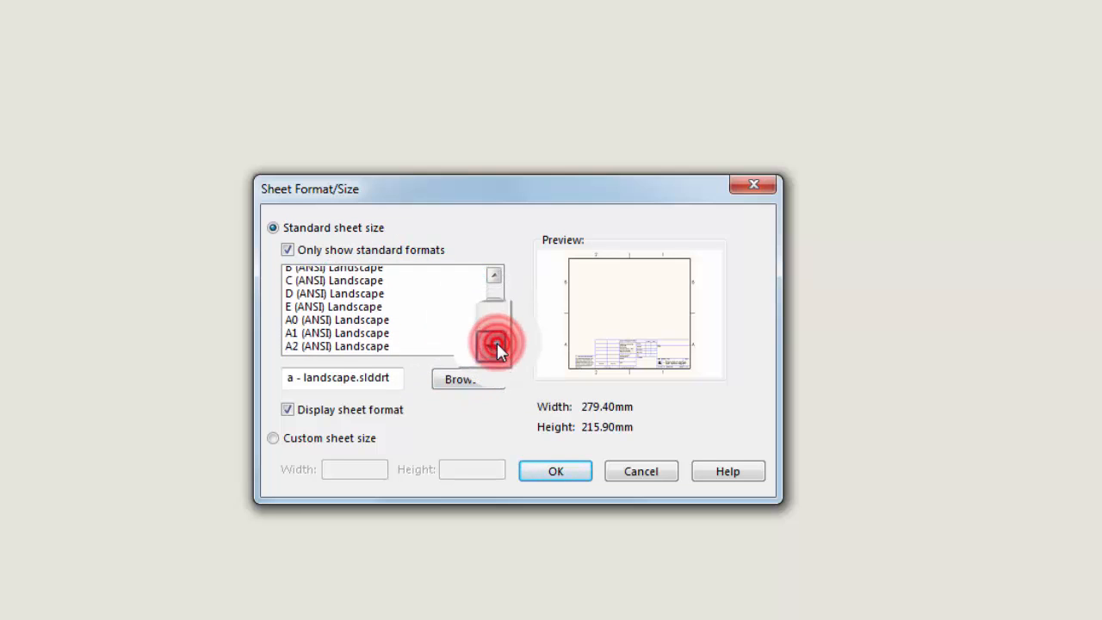
left_click(497, 345)
left_click(497, 345)
left_click(497, 345)
left_click_drag(497, 326, 499, 295)
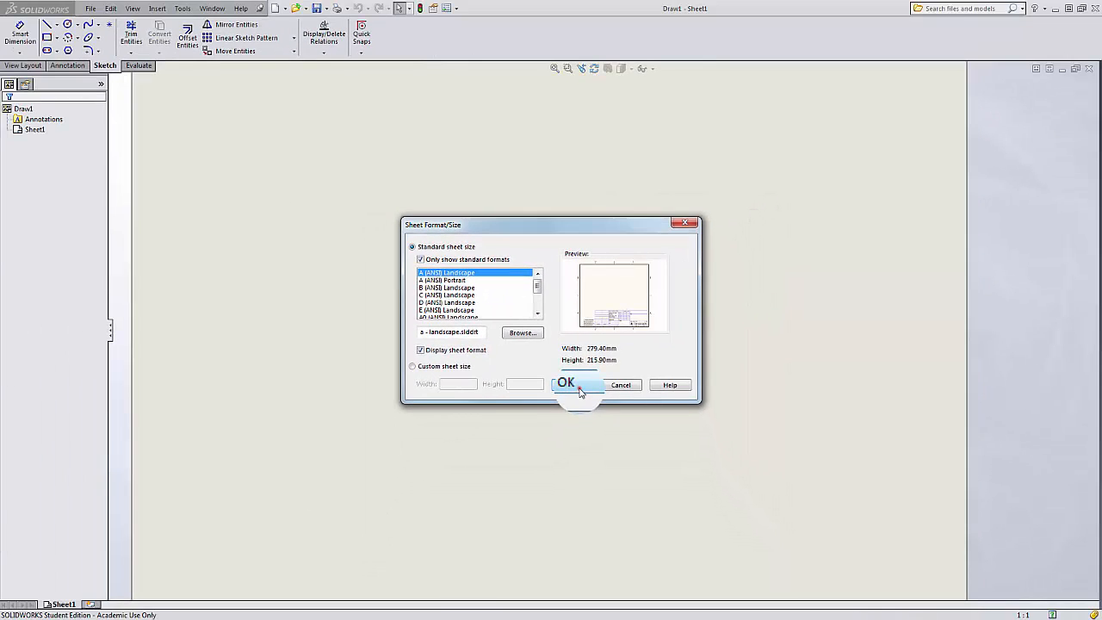
left_click(579, 388)
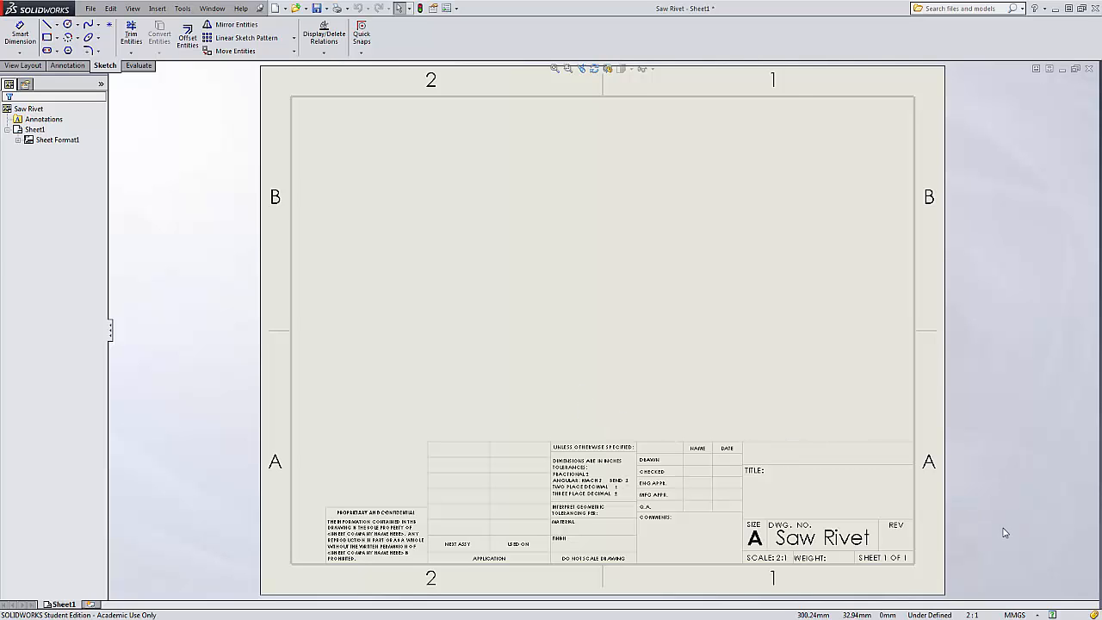
Switch the drawing's units to IPS (inch, pound, second).
left_click(1017, 614)
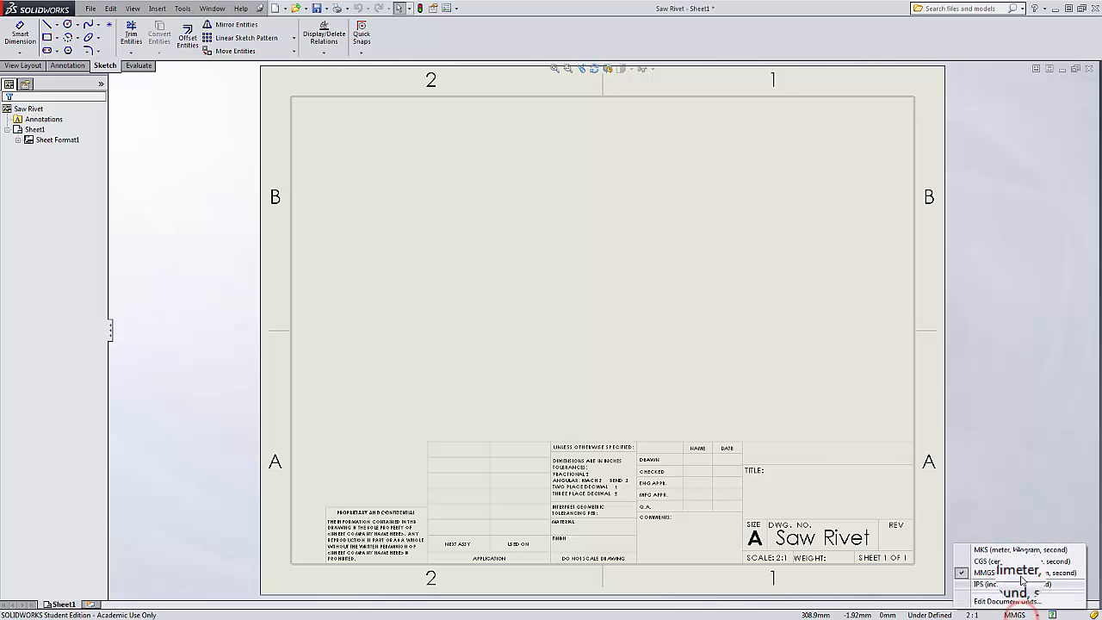
left_click(1019, 585)
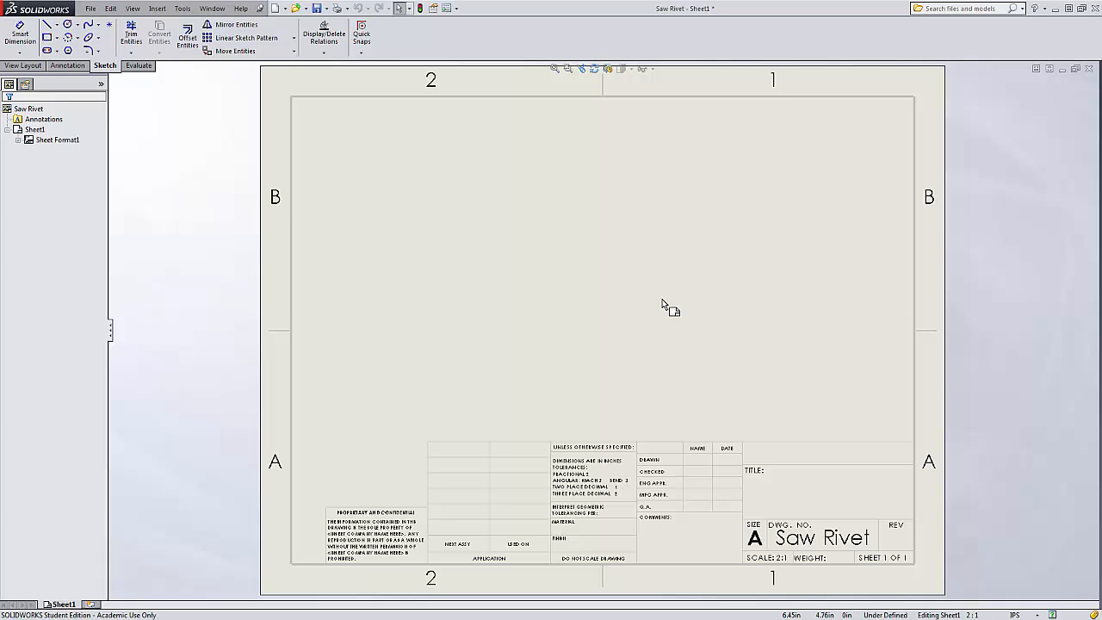
Open the sheet format for editing.
right_click(602, 290)
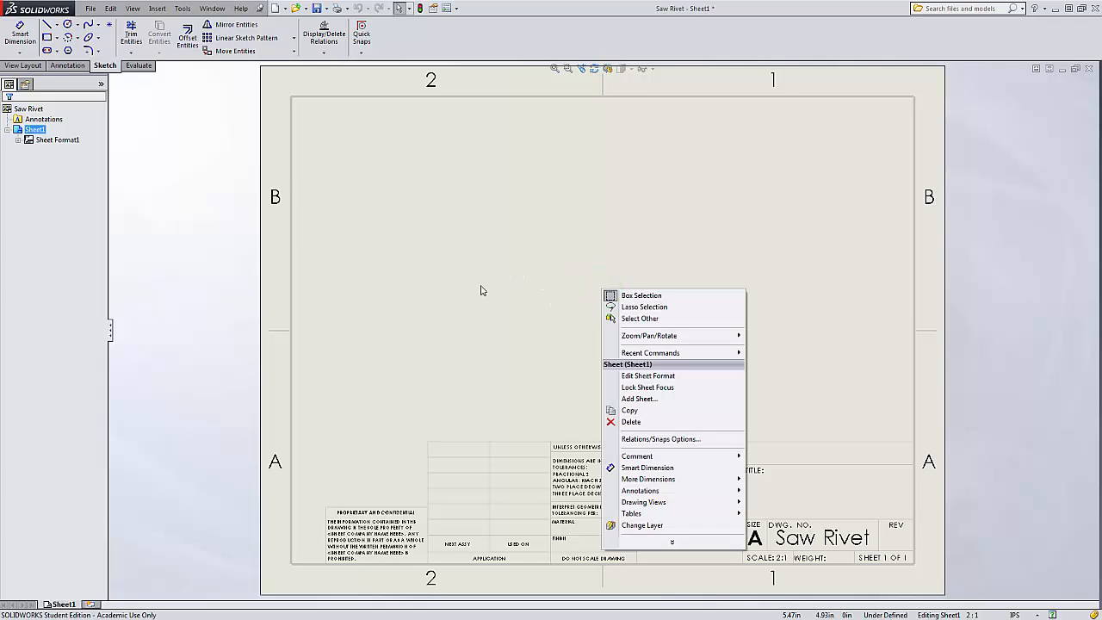
left_click(677, 379)
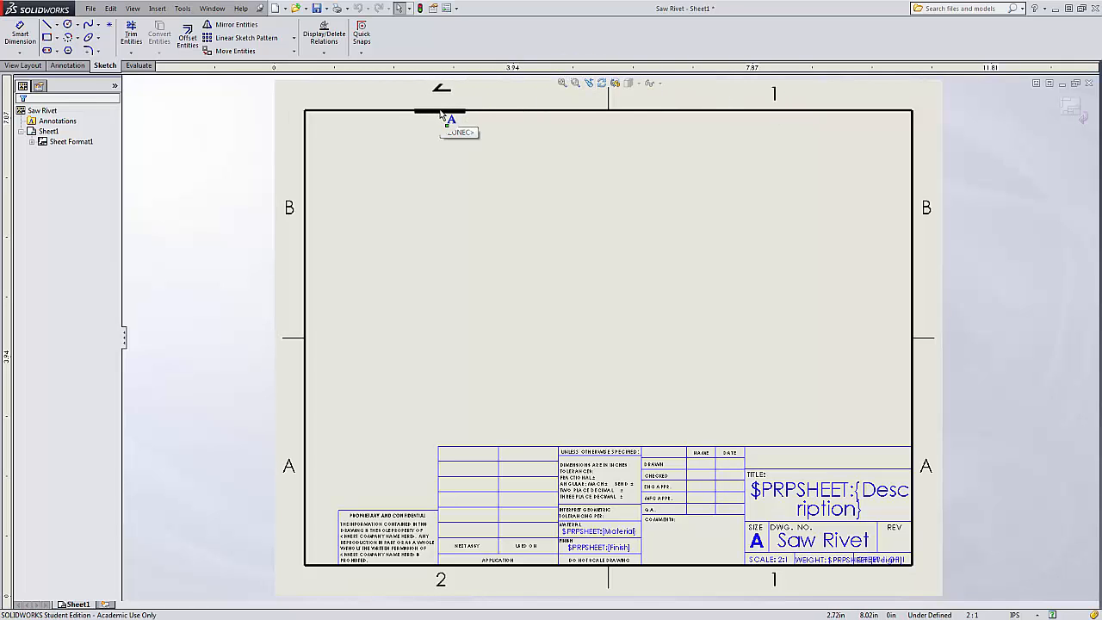
left_click(475, 113)
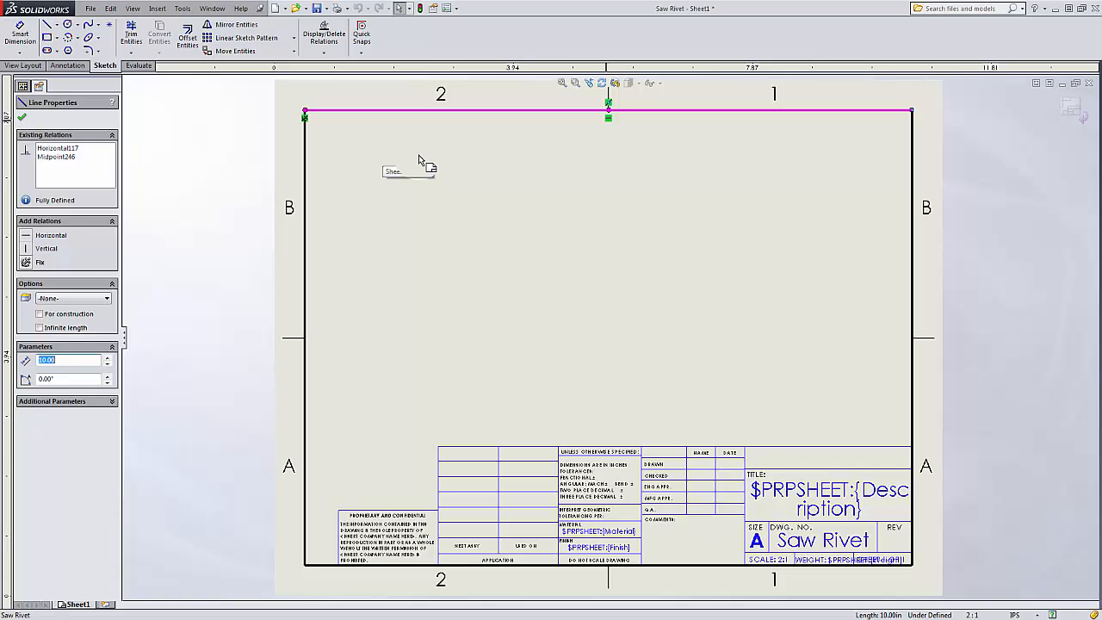
left_click(548, 209)
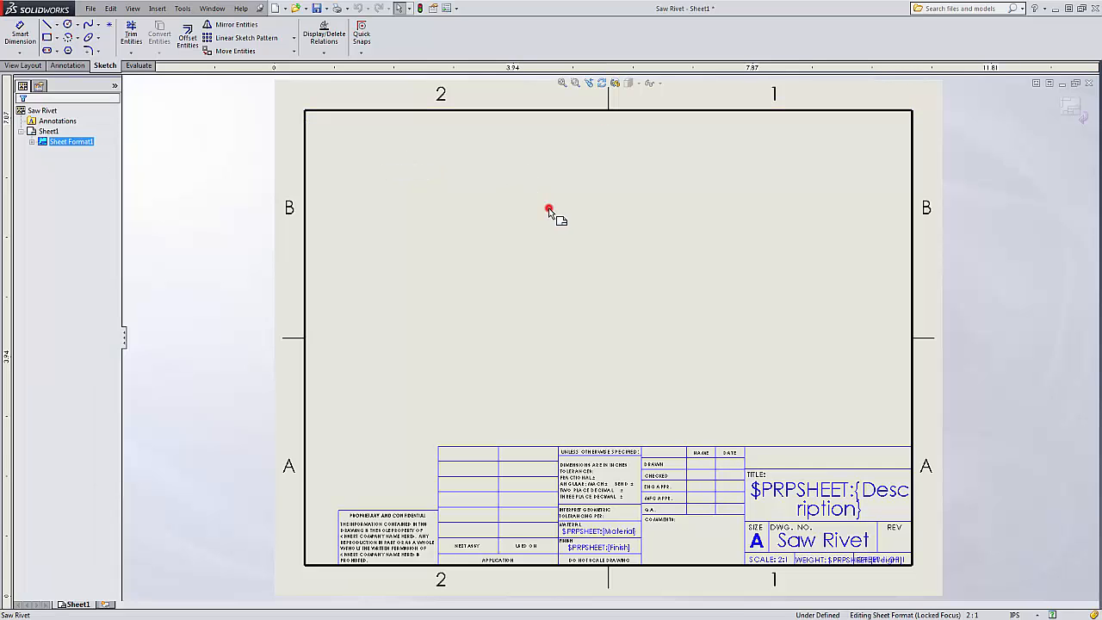
Move the endpoint of the right-edge zone marker line outward to X 10.875 in.
left_click(923, 339)
left_click_drag(954, 347, 987, 341)
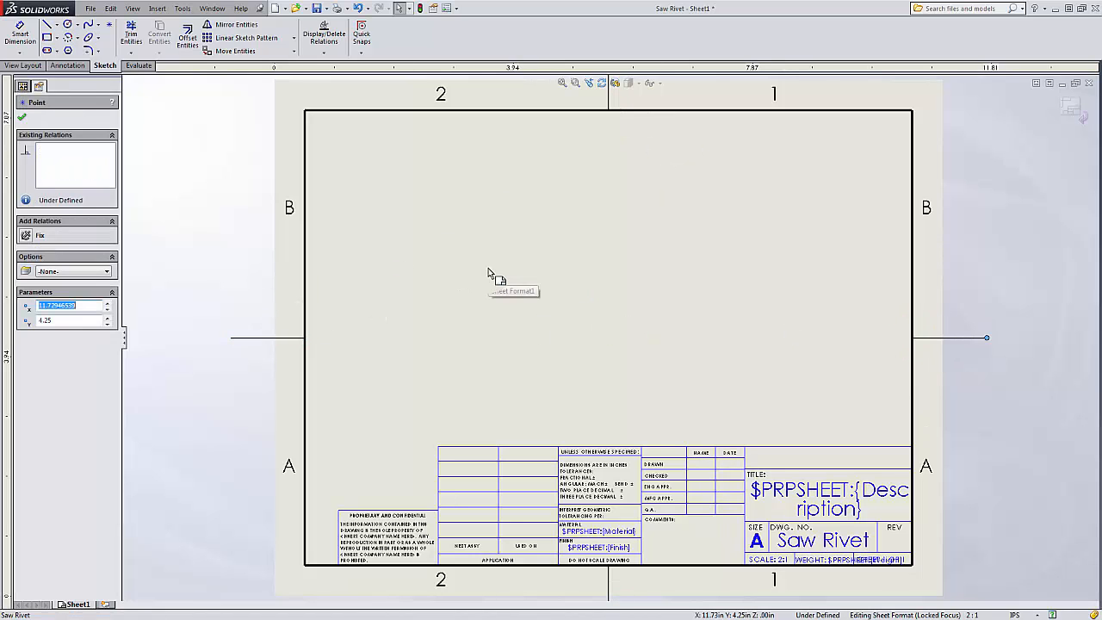
type("10.875")
key("Return")
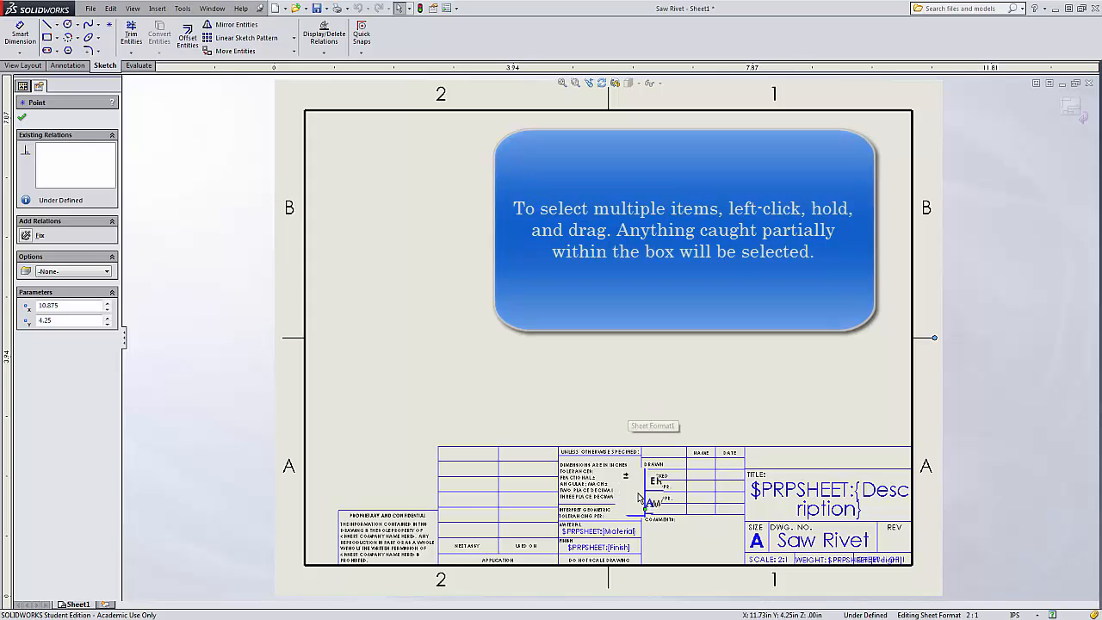
Delete the vertical divider and the horizontal row lines in the block above NEXT ASSY and USED ON.
scroll(652, 561, "down", 3)
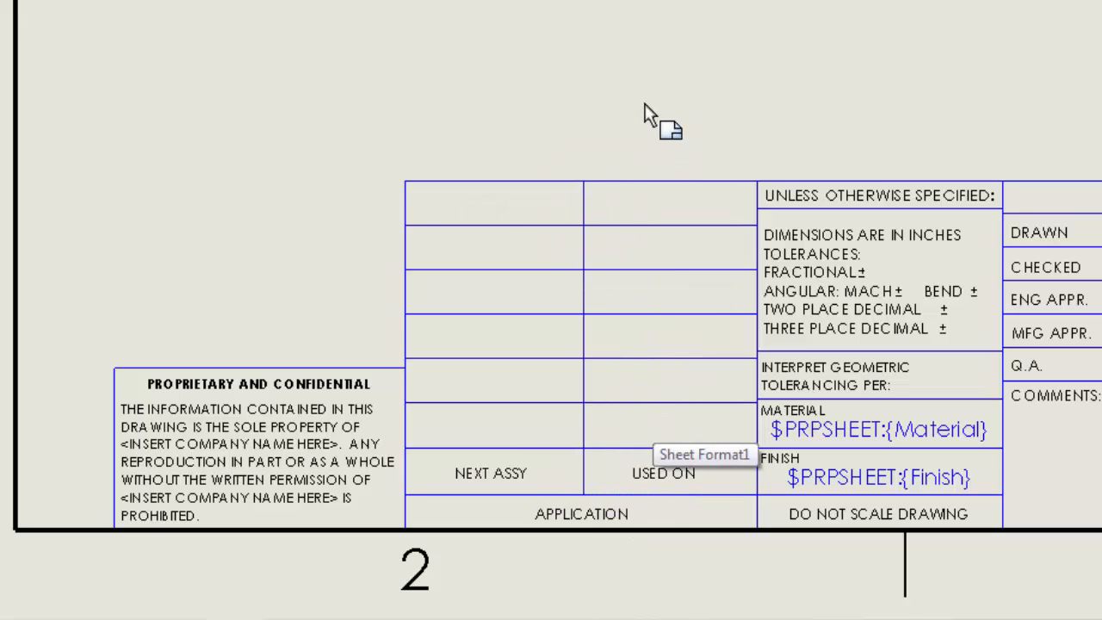
left_click(585, 209)
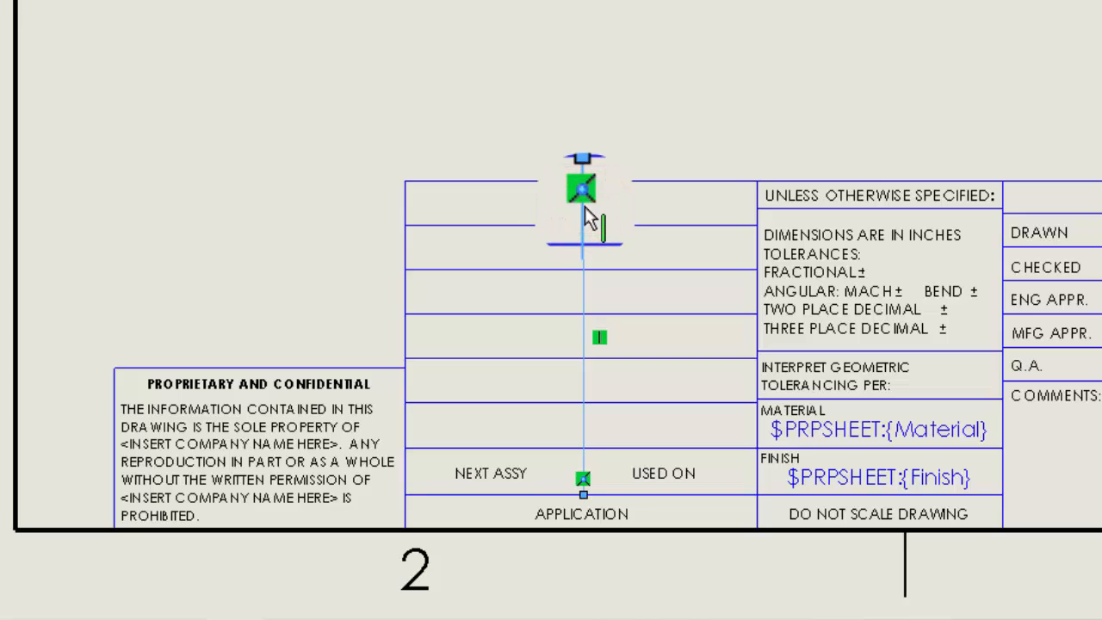
key("Delete")
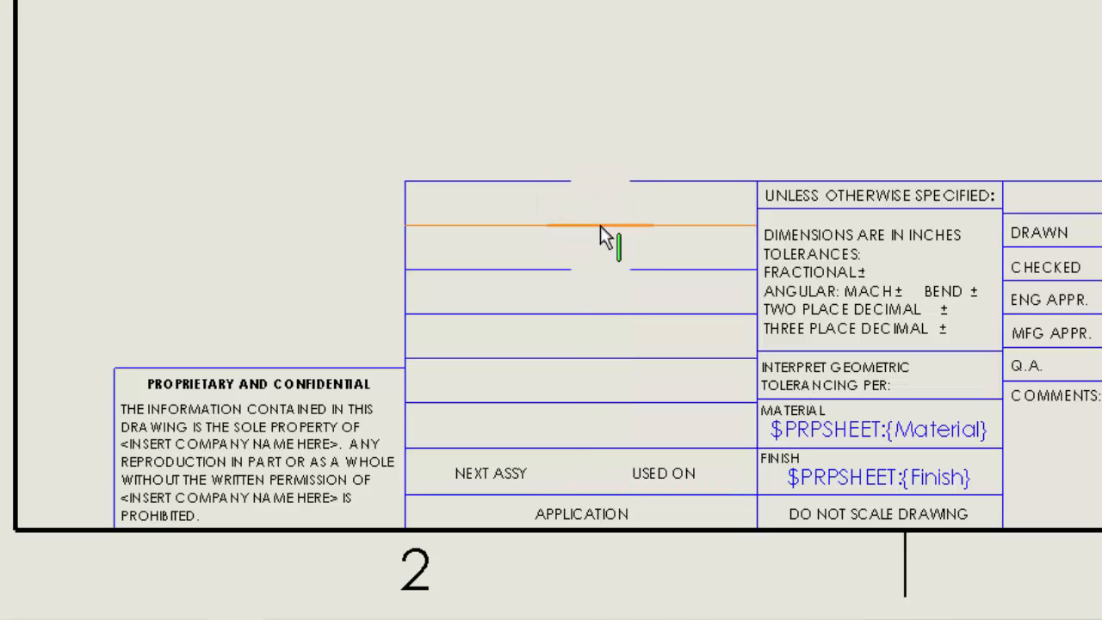
left_click(600, 225)
key("Delete")
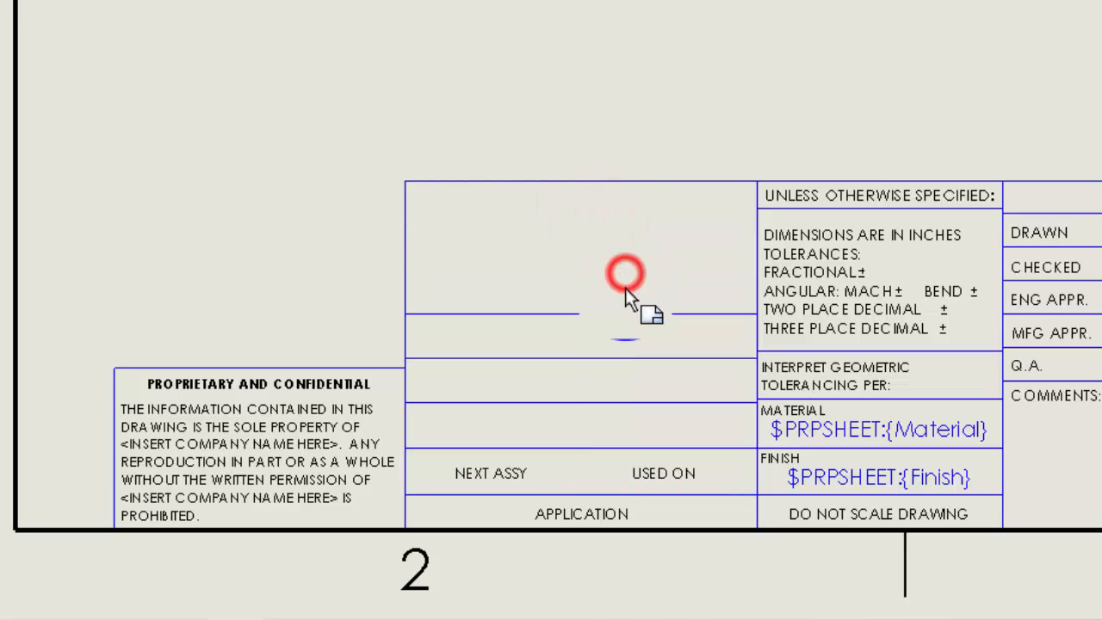
left_click(625, 313)
key("Delete")
left_click(615, 359)
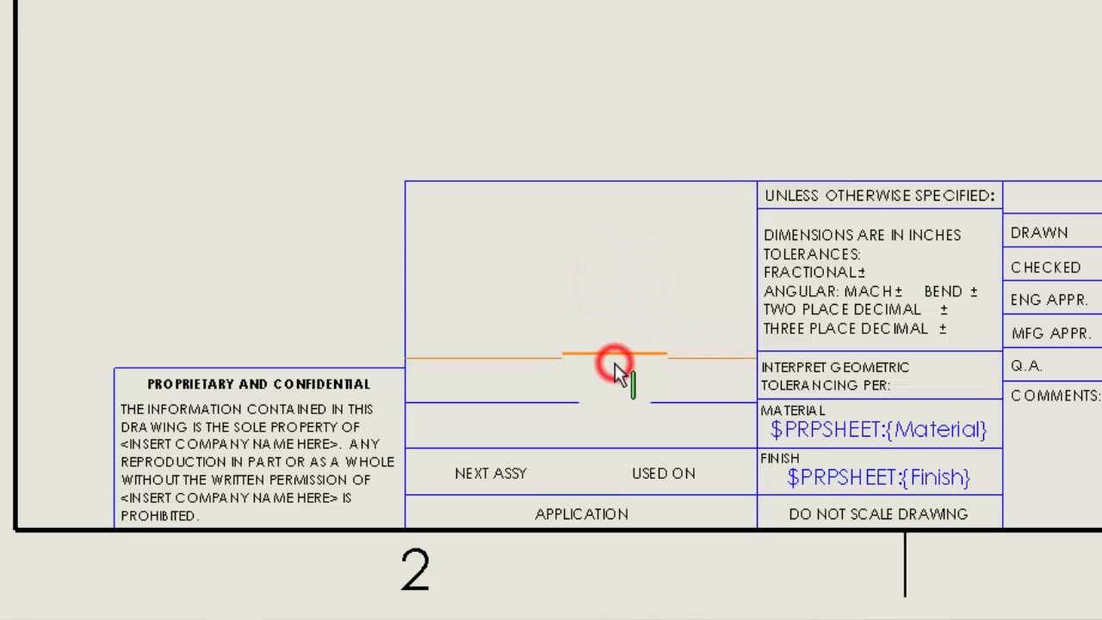
key("Delete")
left_click(612, 407)
key("Delete")
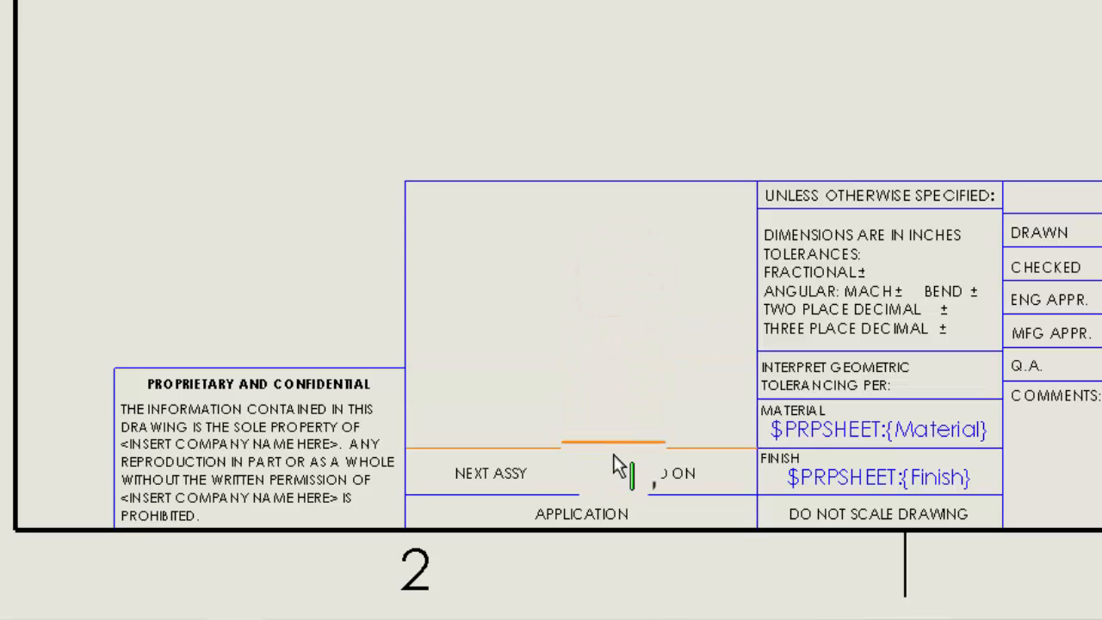
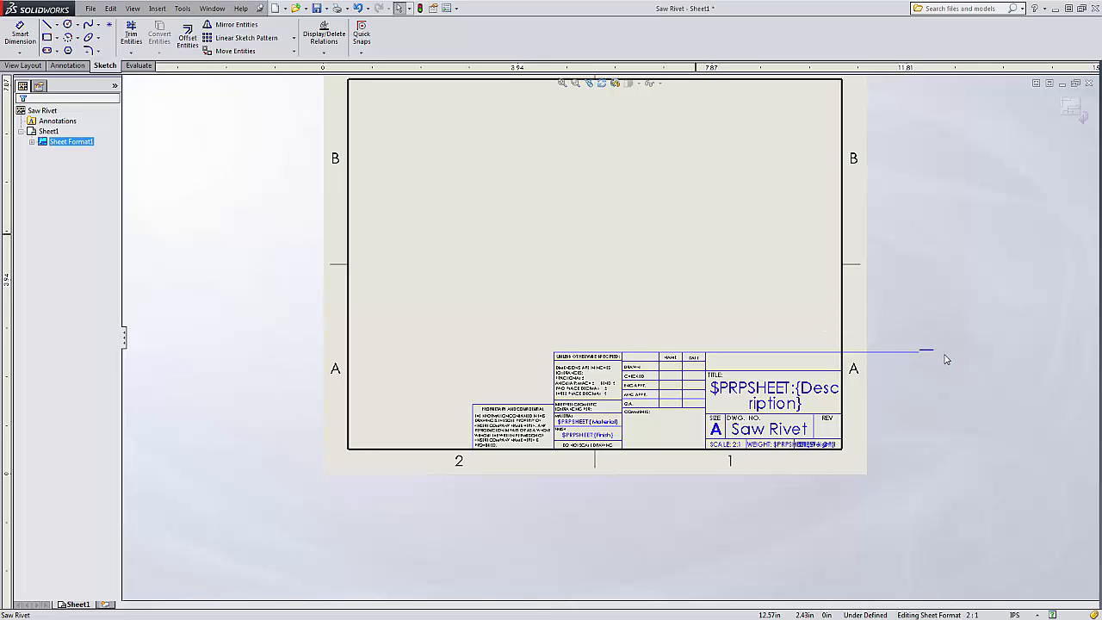
Pull the extended title-block line endpoint back to the sheet border.
left_click_drag(939, 352, 842, 352)
left_click(720, 303)
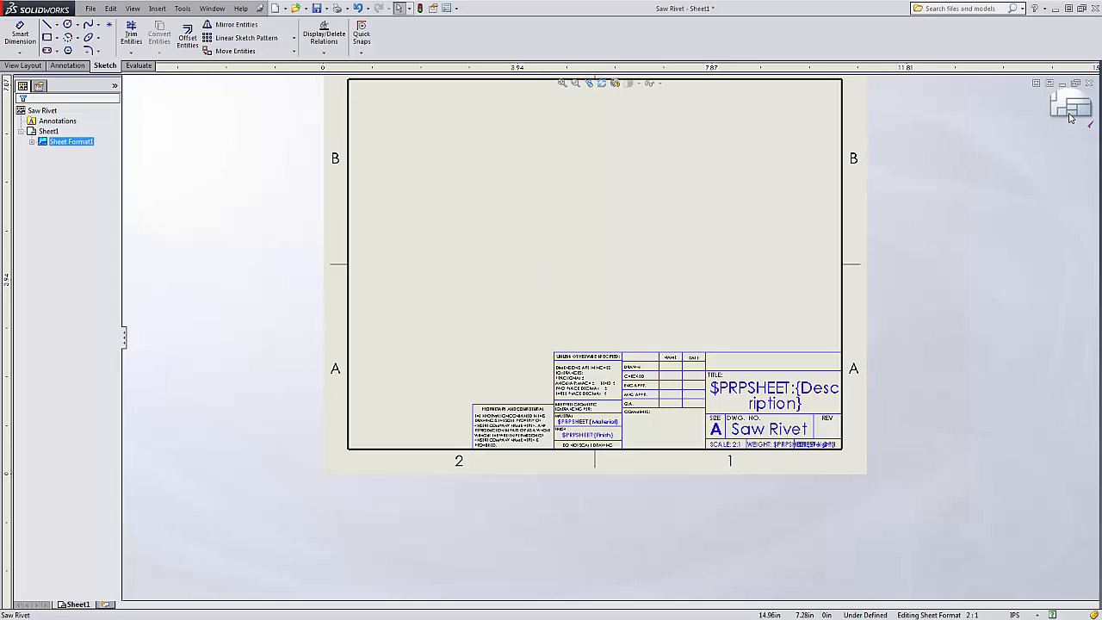
Exit sheet format editing, return to the sheet and zoom to fit the whole sheet.
right_click(551, 189)
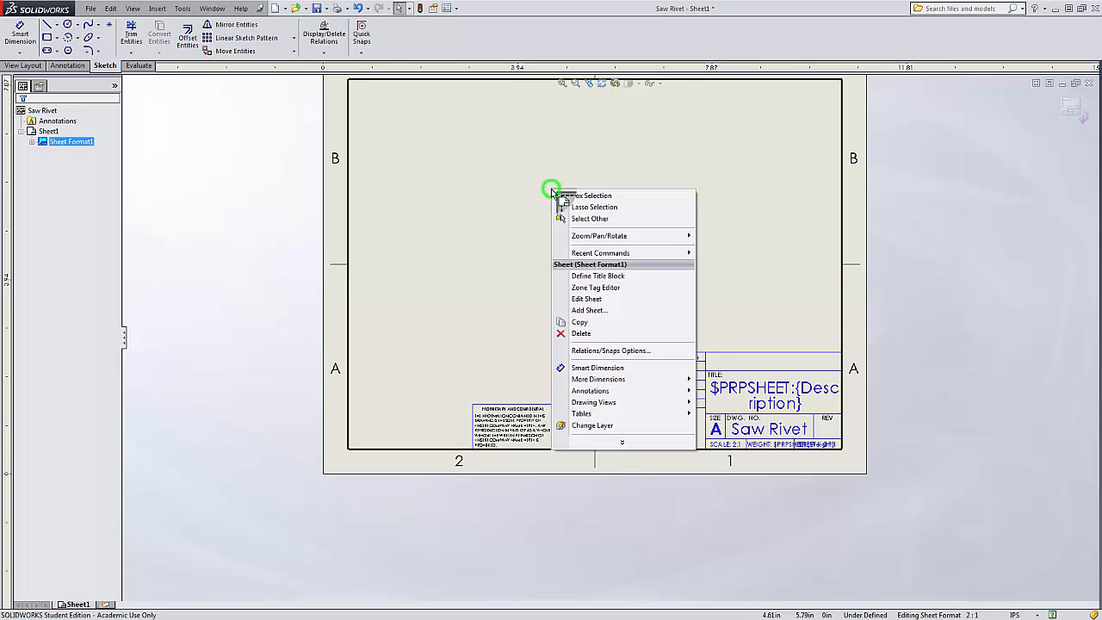
left_click(606, 306)
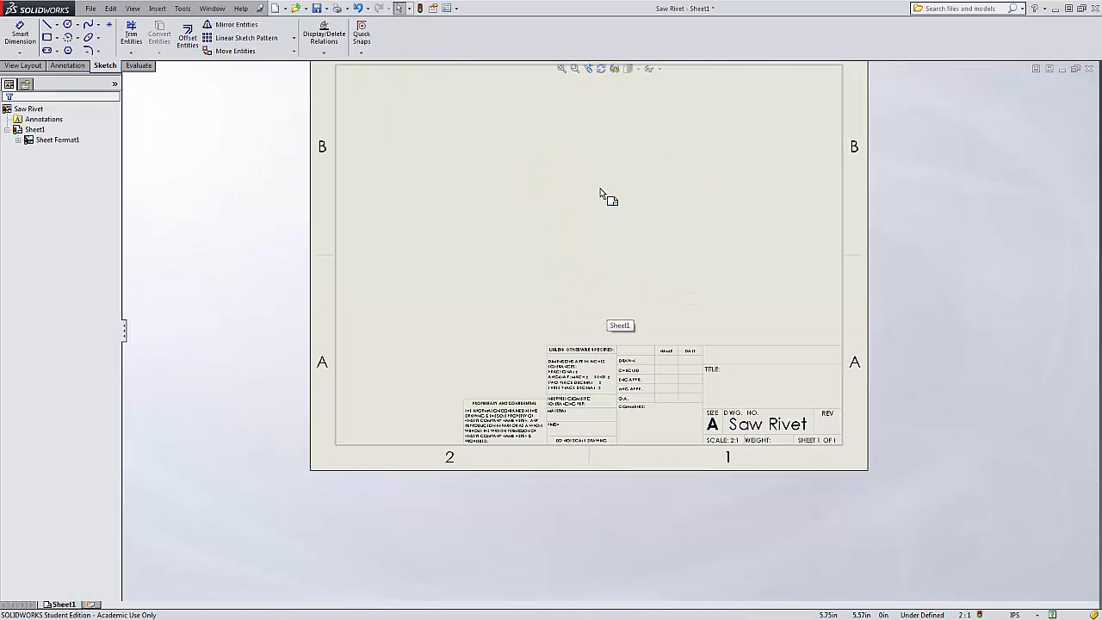
left_click(560, 69)
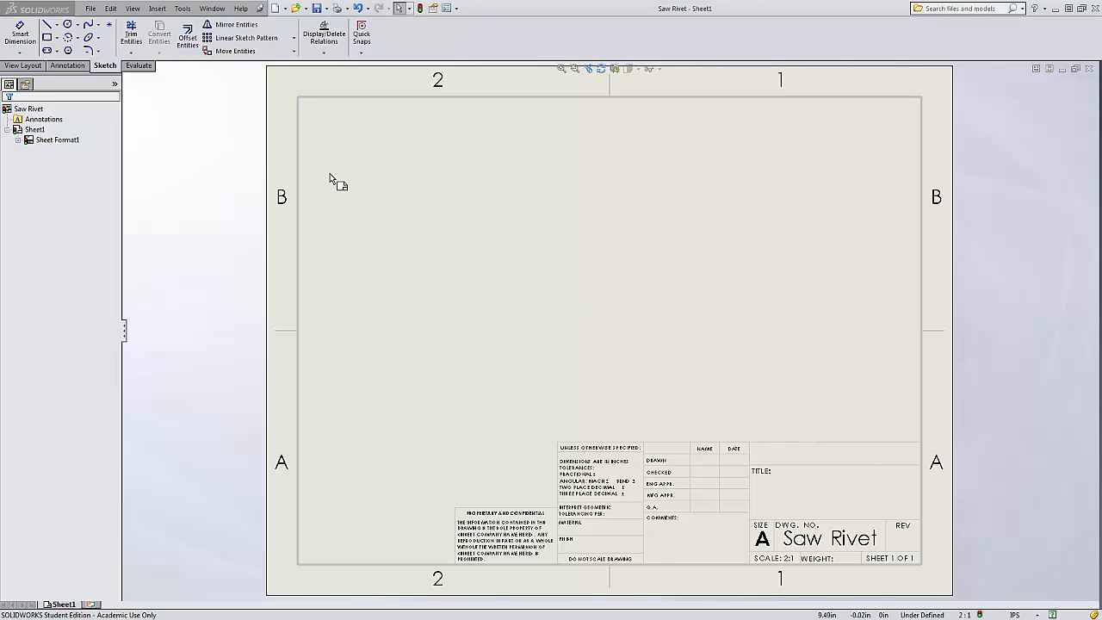
left_click(25, 67)
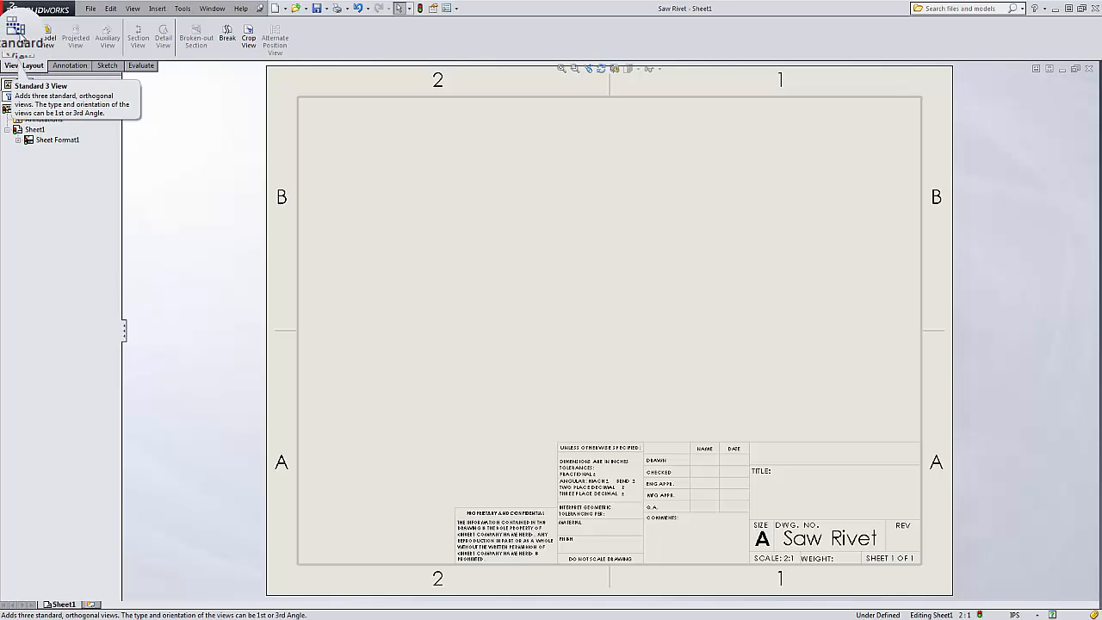
left_click(17, 32)
left_click(43, 158)
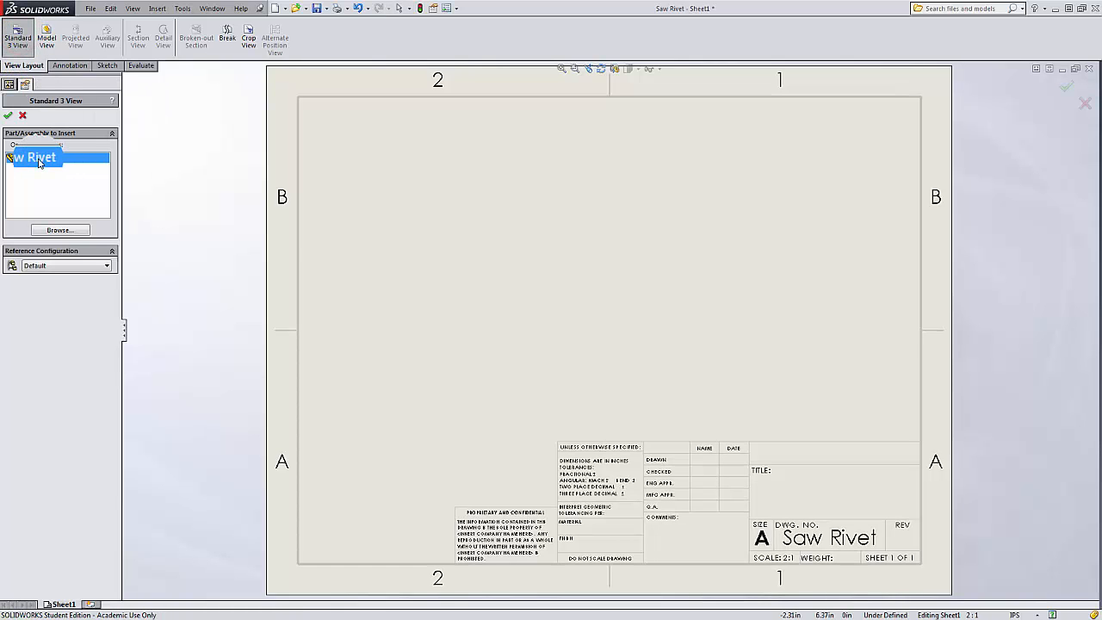
double_click(39, 162)
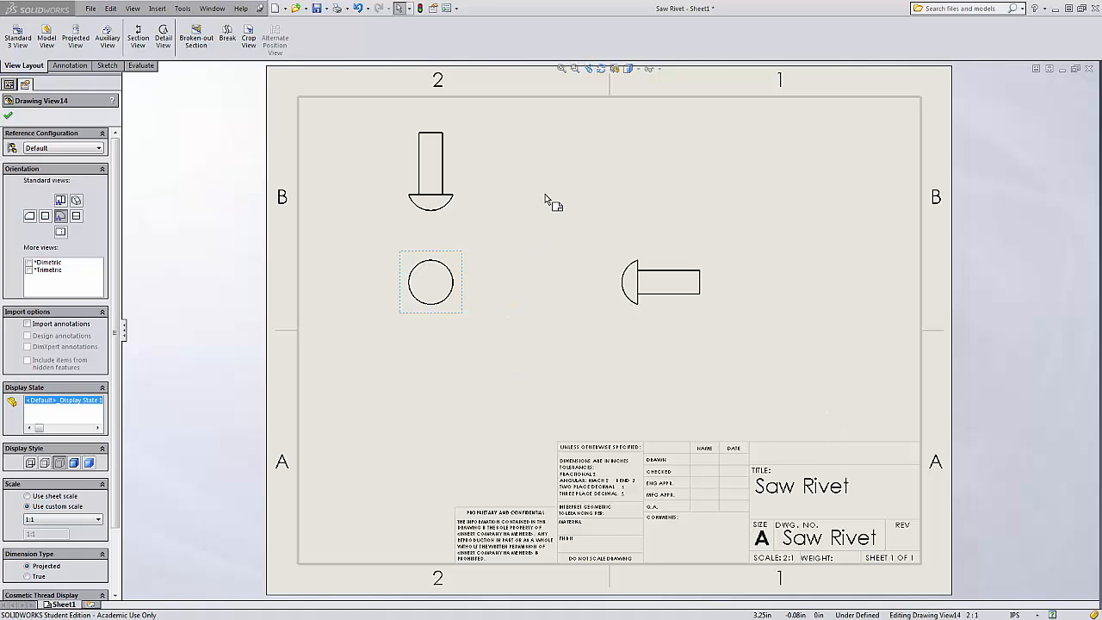
left_click(566, 176)
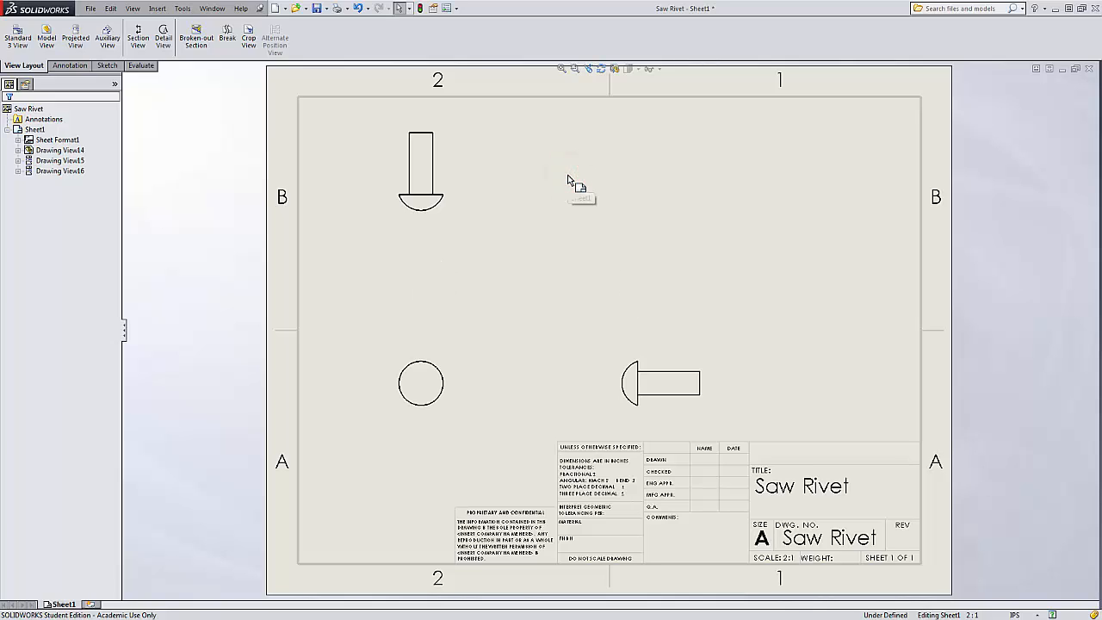
key("ctrl+z")
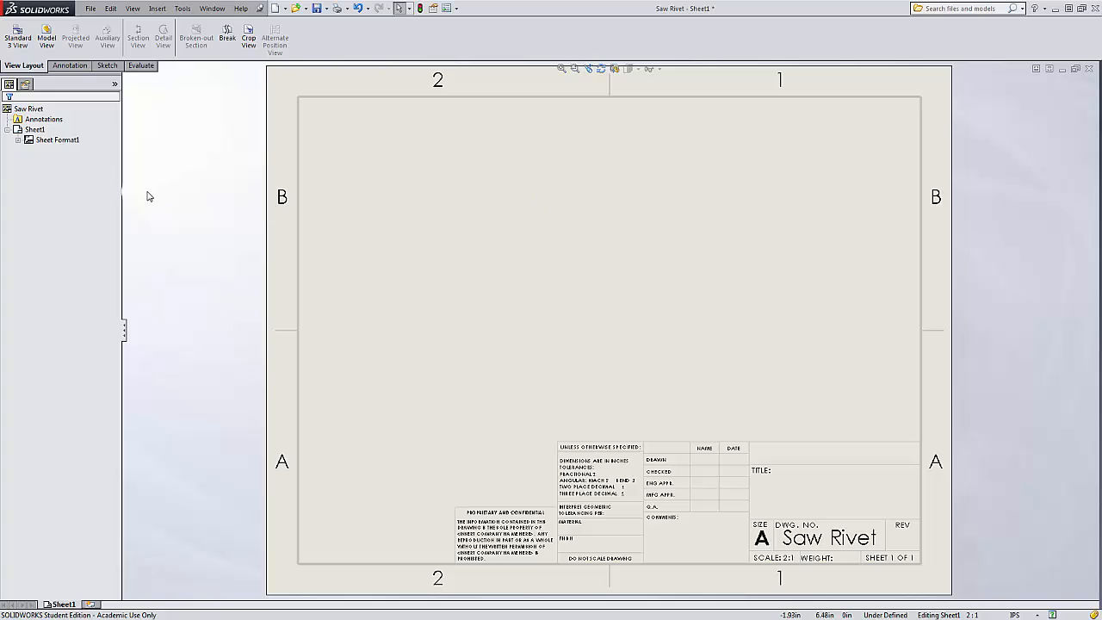
Place a Saw Rivet model view on the sheet with a projected view below it.
left_click(46, 38)
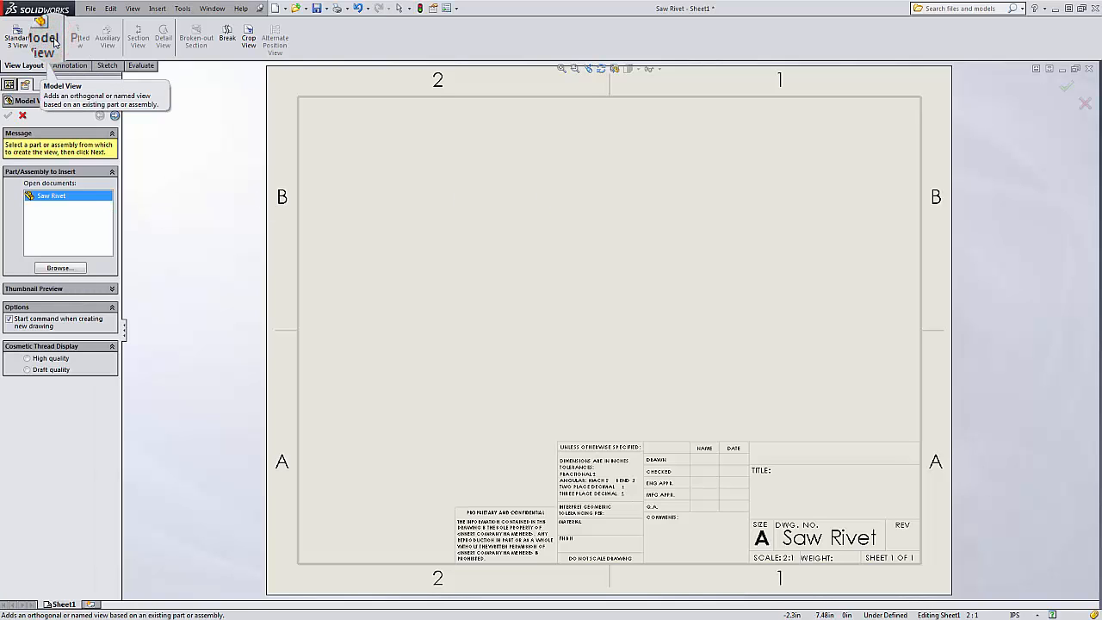
left_click(61, 198)
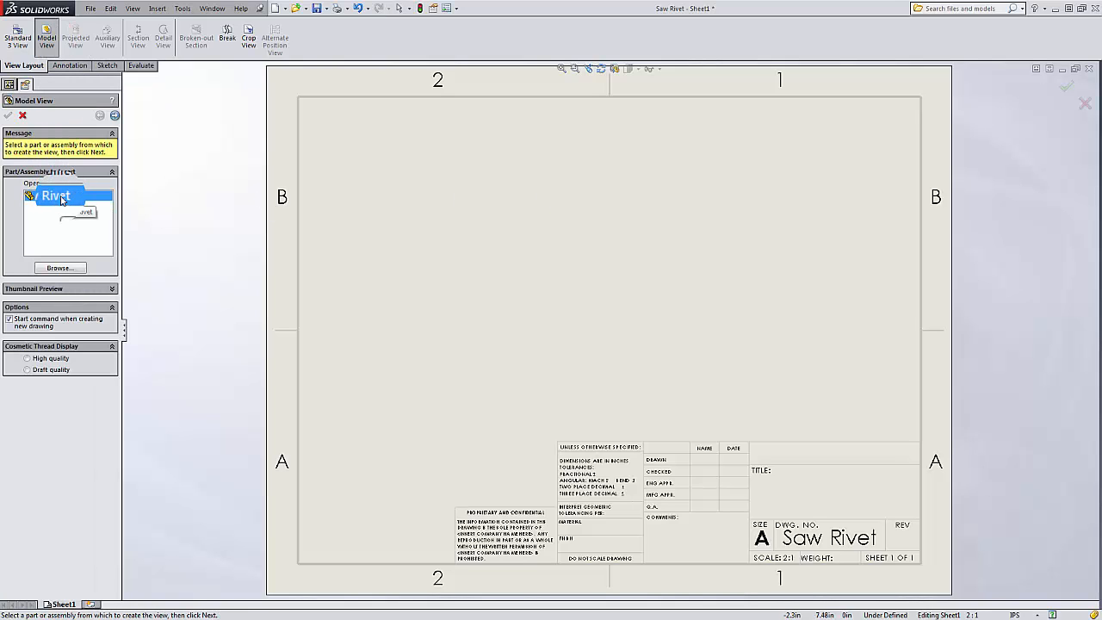
double_click(62, 198)
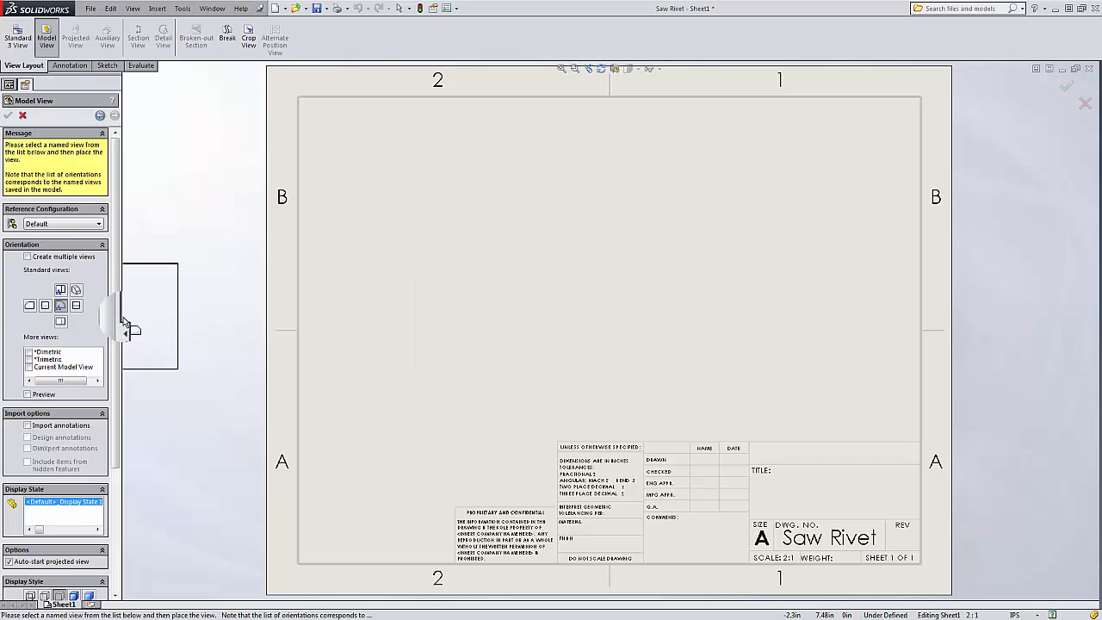
left_click(60, 306)
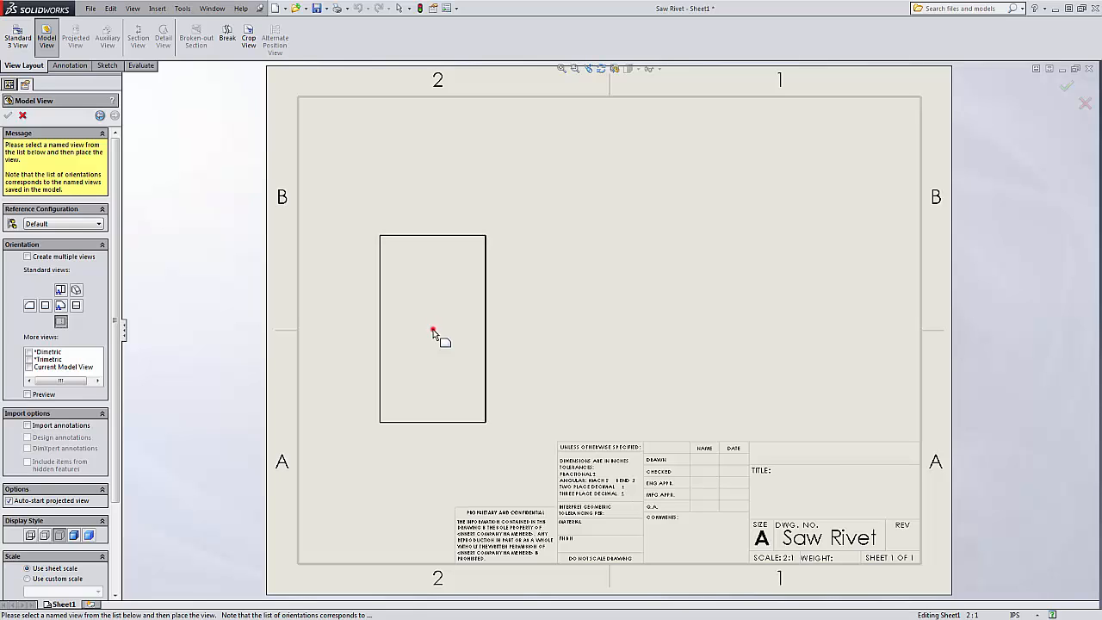
left_click(433, 334)
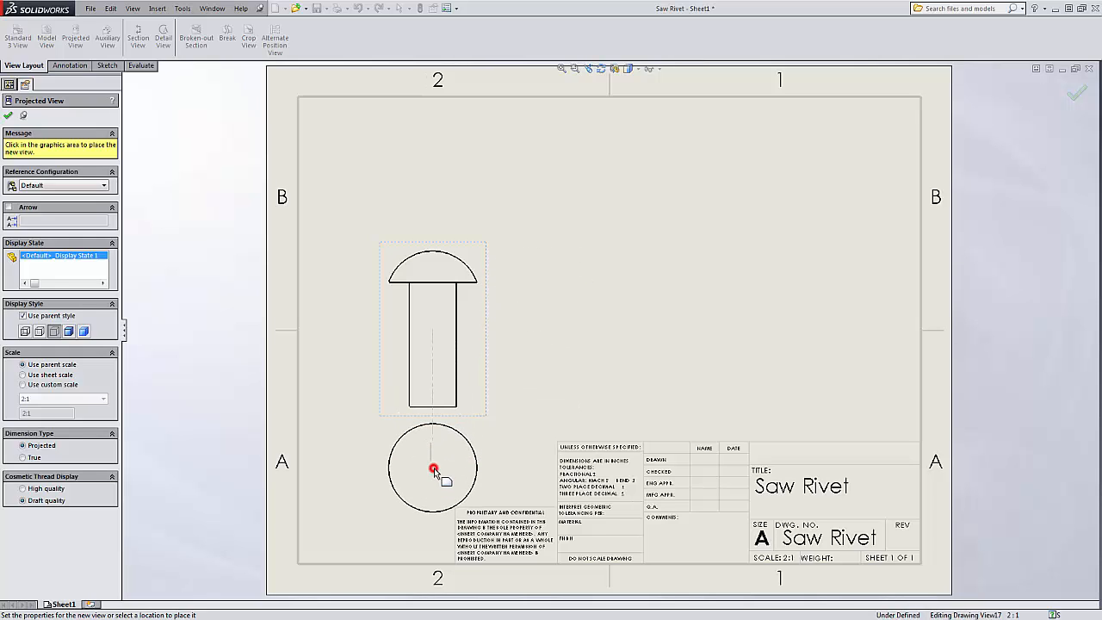
left_click(433, 470)
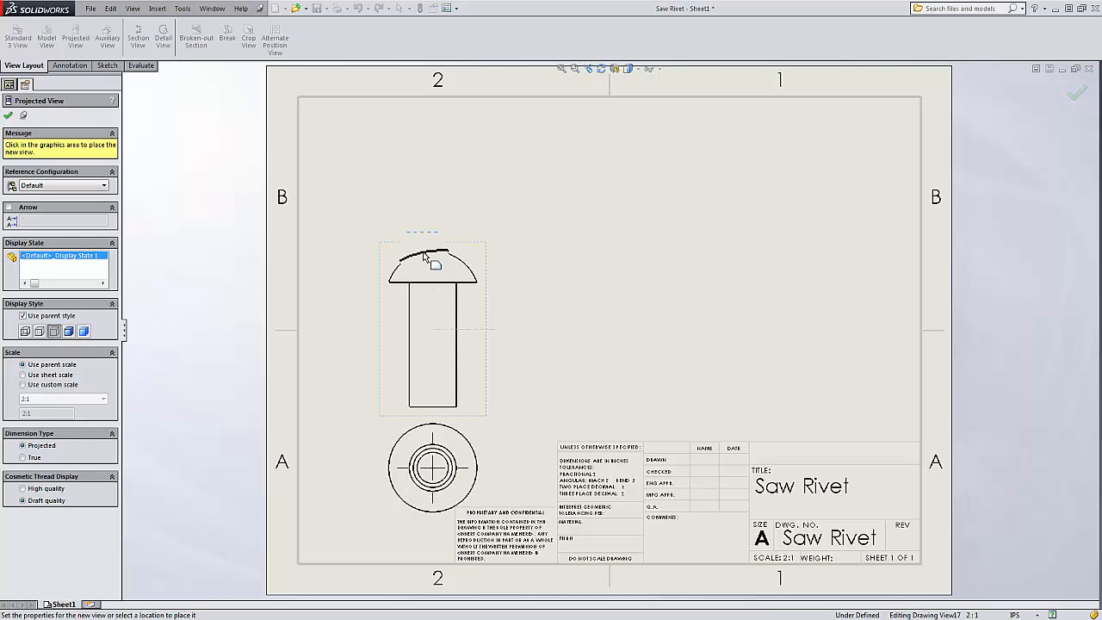
key("Escape")
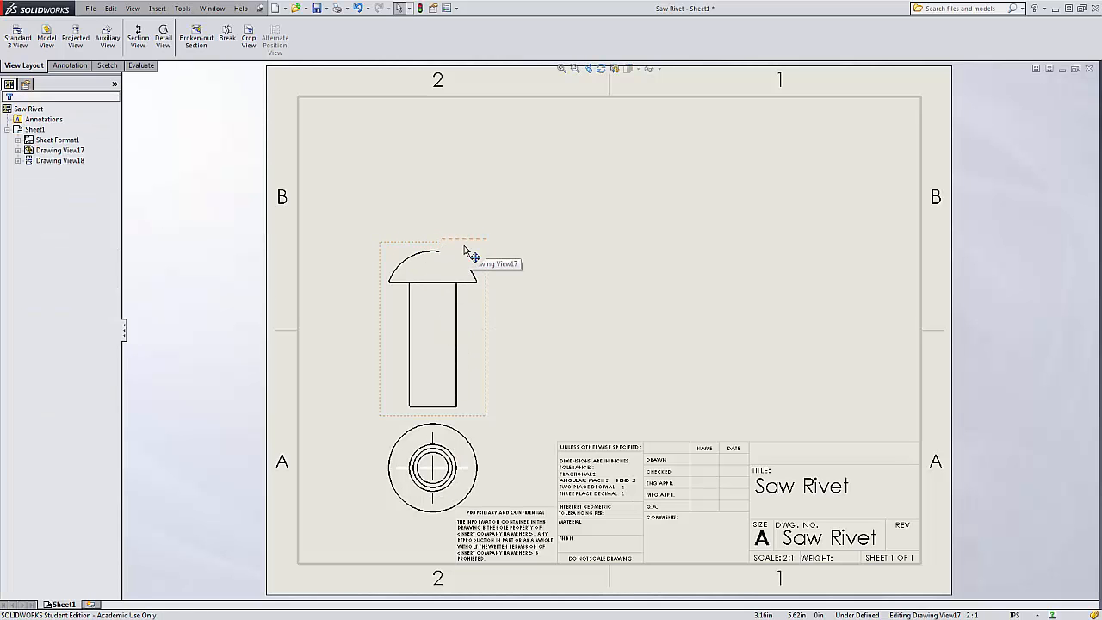
Move both new views upward, then undo all the view placements and moves.
left_click_drag(465, 250, 461, 157)
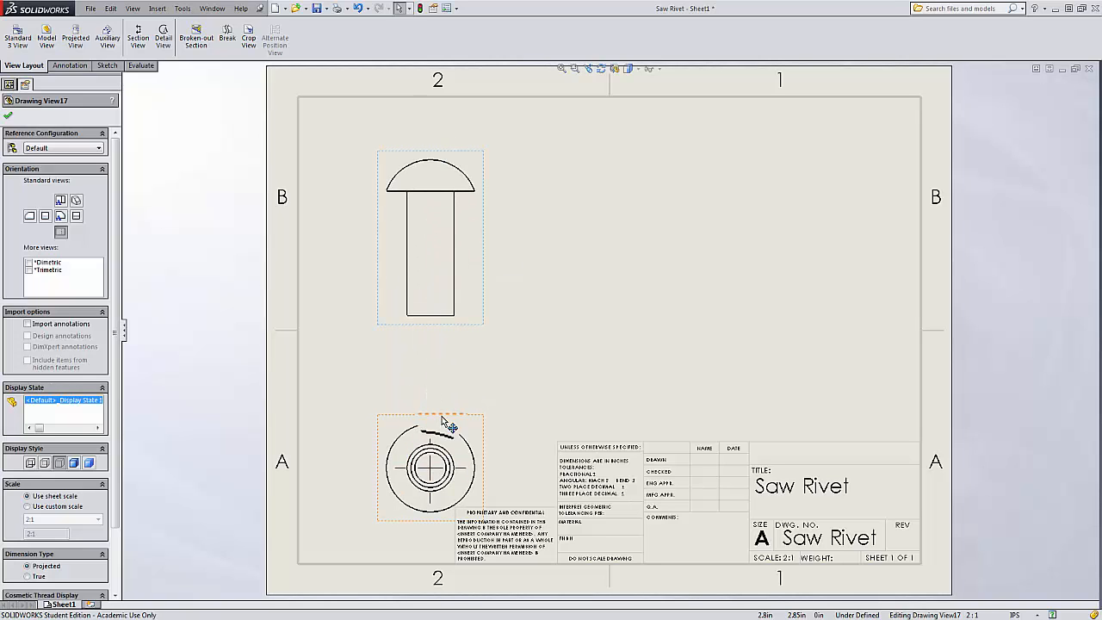
left_click_drag(433, 413, 444, 358)
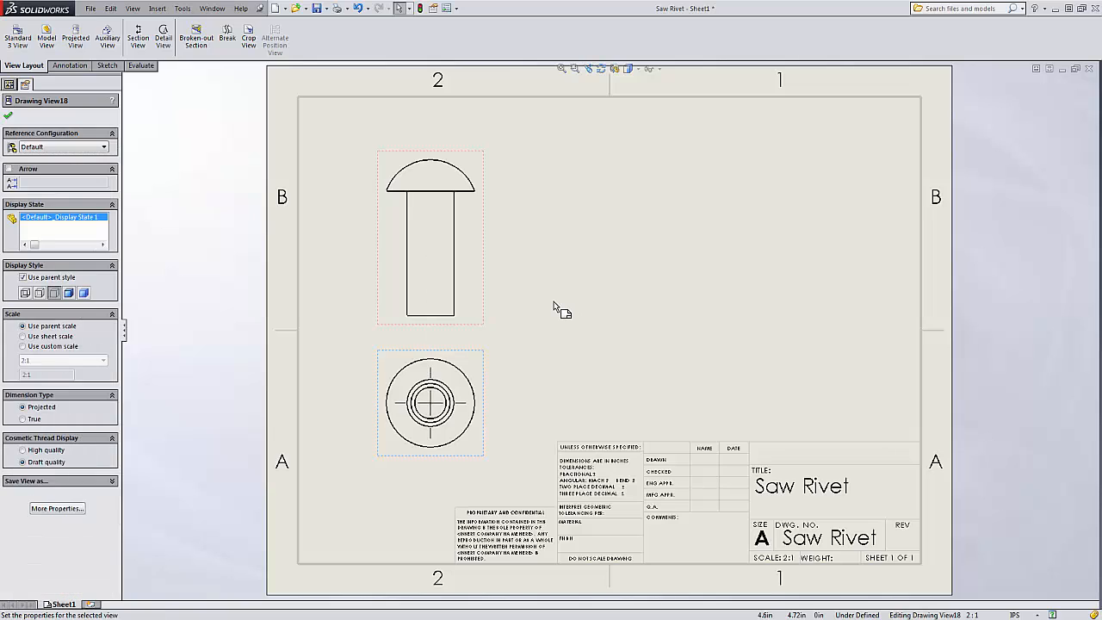
key("ctrl+z")
key("ctrl+z")
key("ctrl+z")
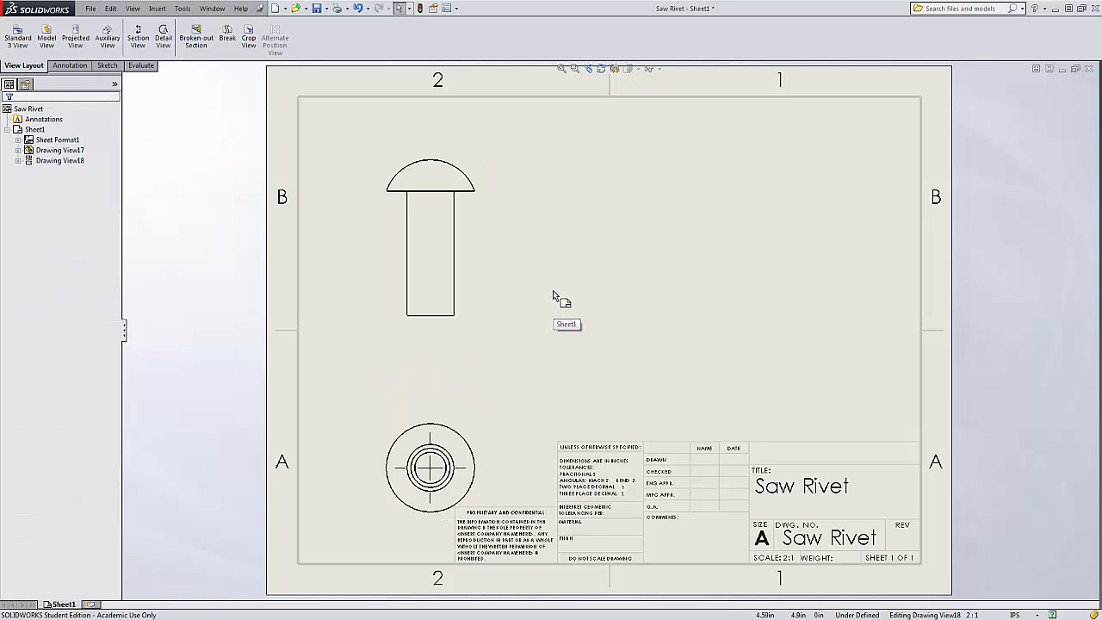
key("ctrl+z")
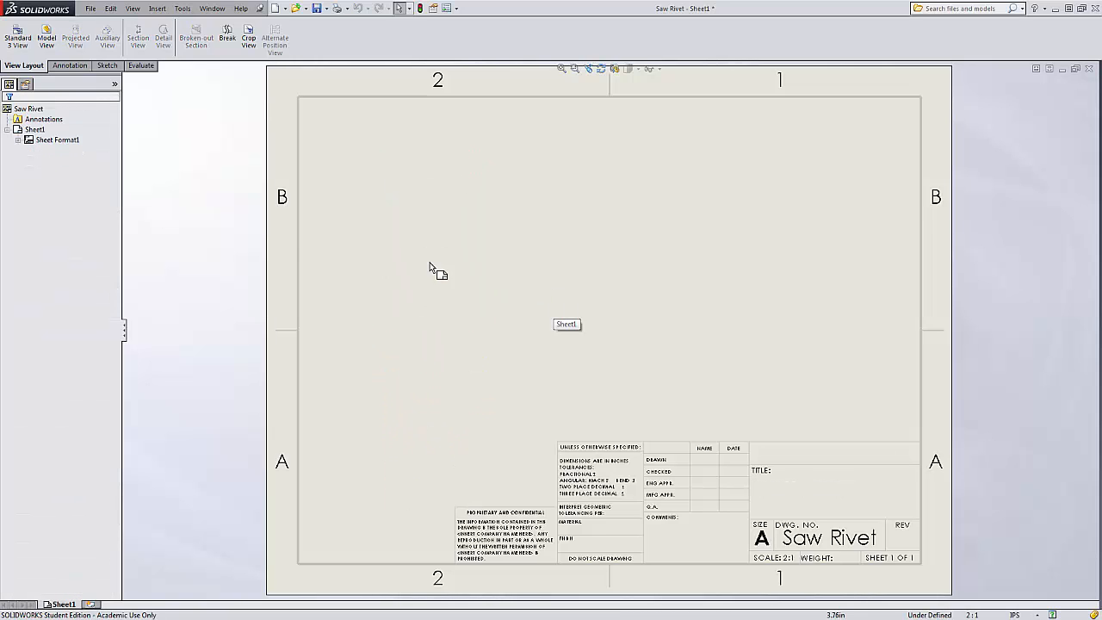
Insert a Saw Rivet model view in the sheet's upper left with a projected view below it.
left_click(47, 38)
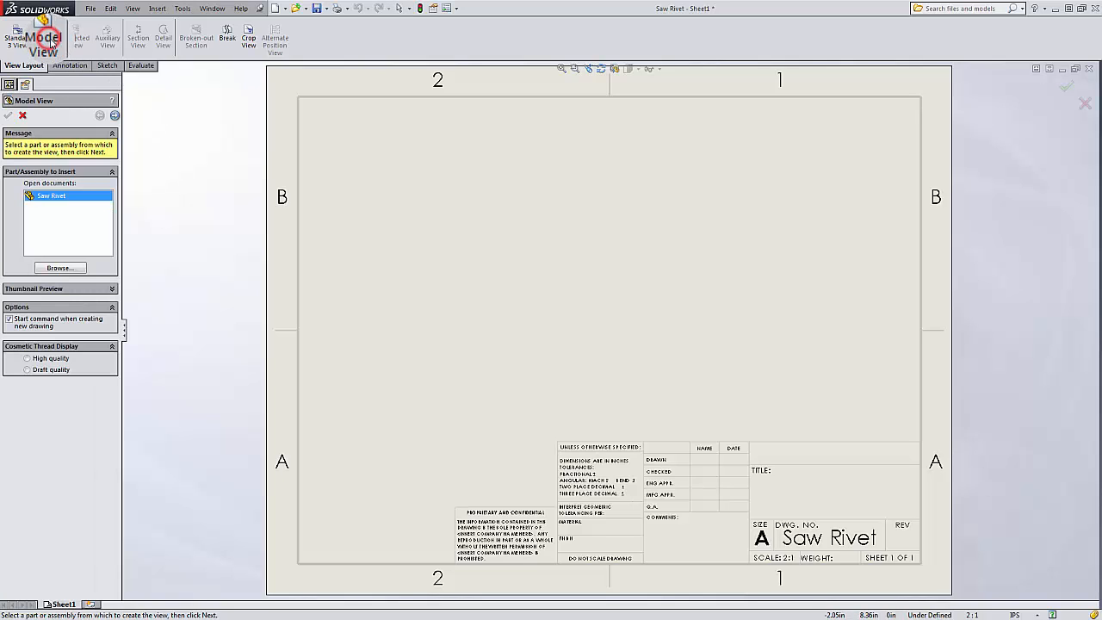
double_click(62, 200)
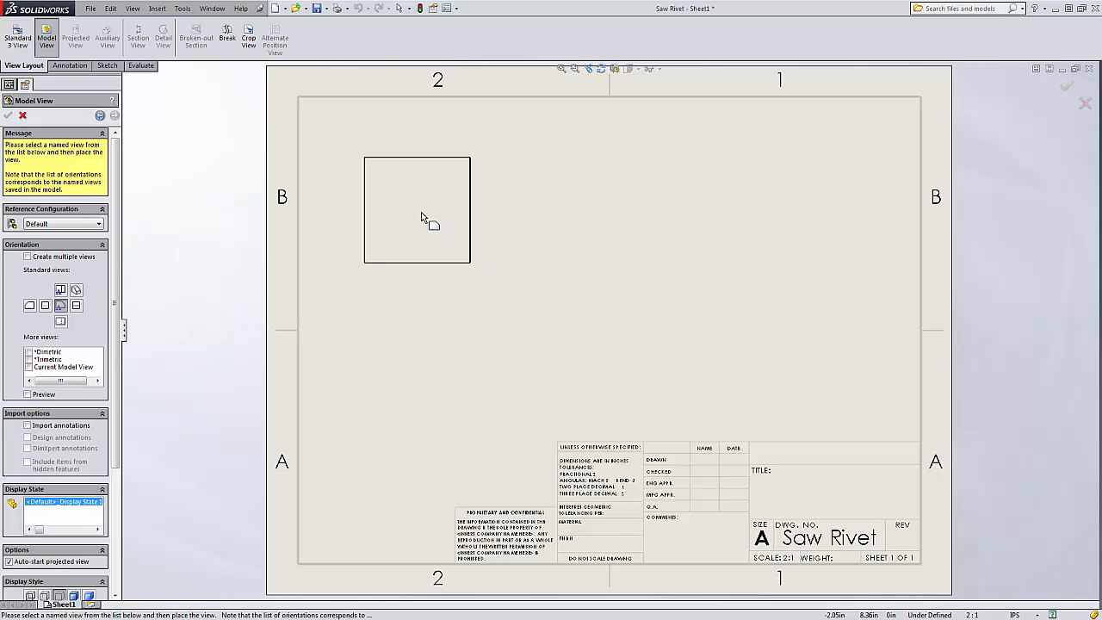
left_click(60, 323)
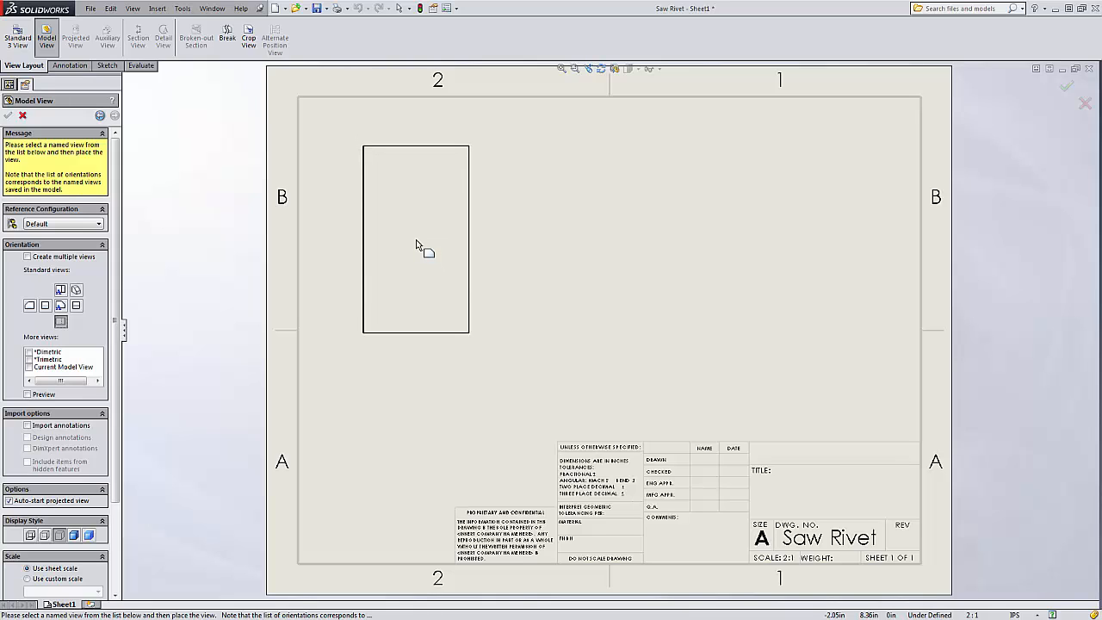
left_click(417, 246)
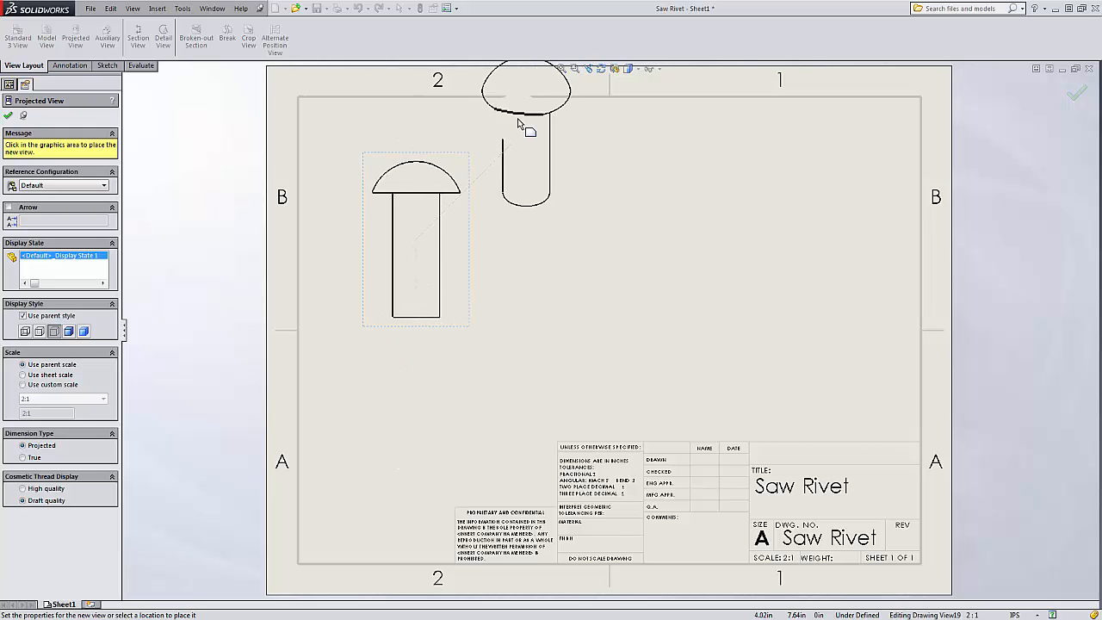
left_click(422, 440)
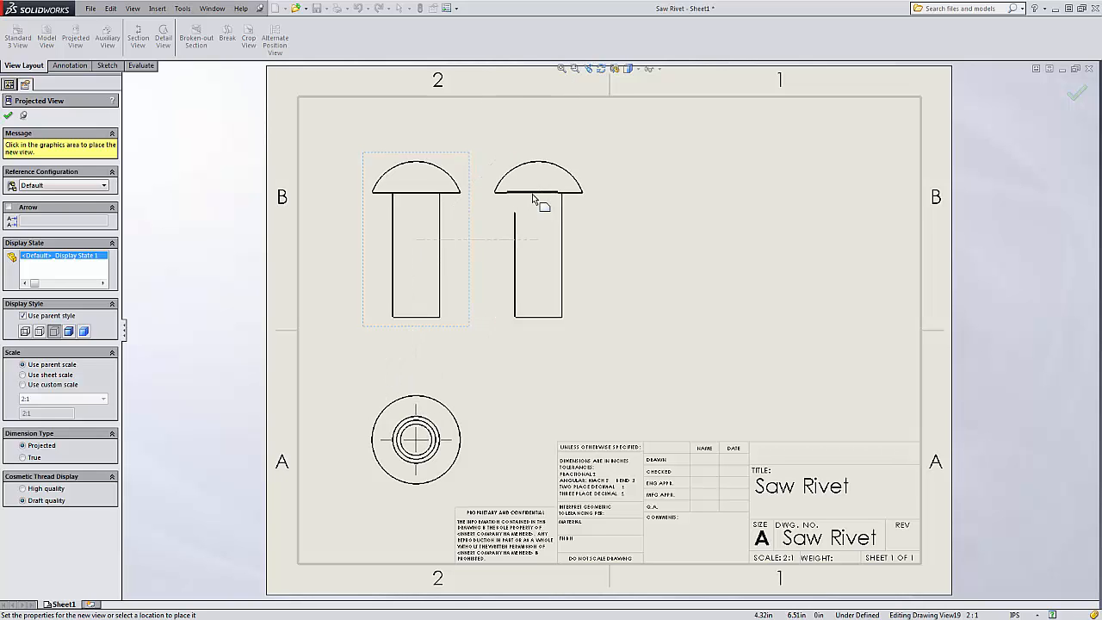
key("Escape")
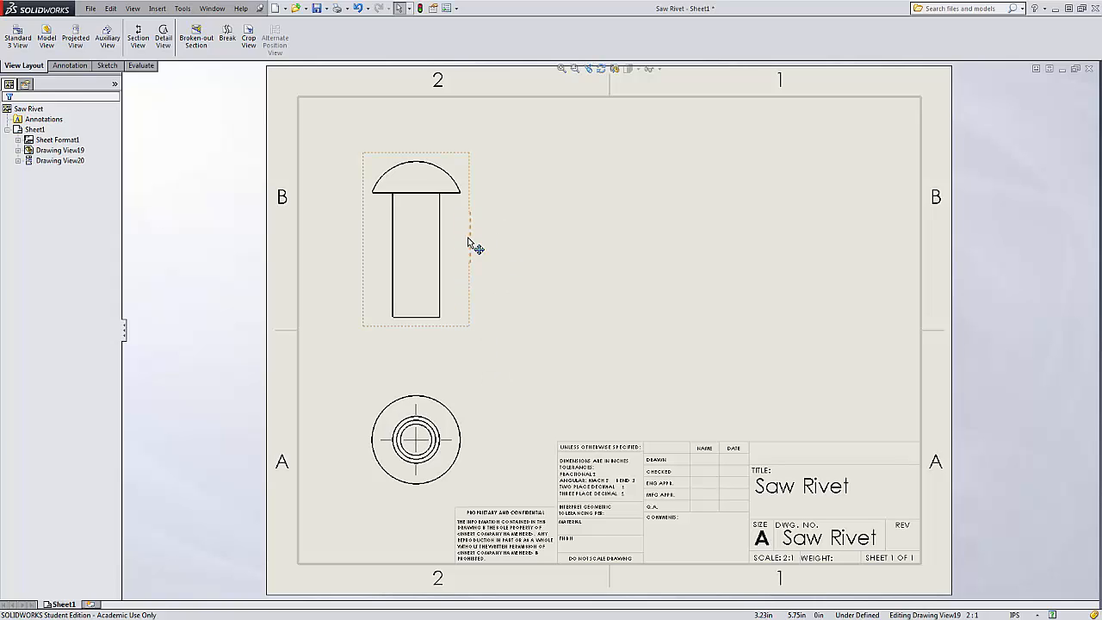
Reposition the two drawing views so they line up in the upper left of the sheet.
left_click_drag(471, 243, 483, 236)
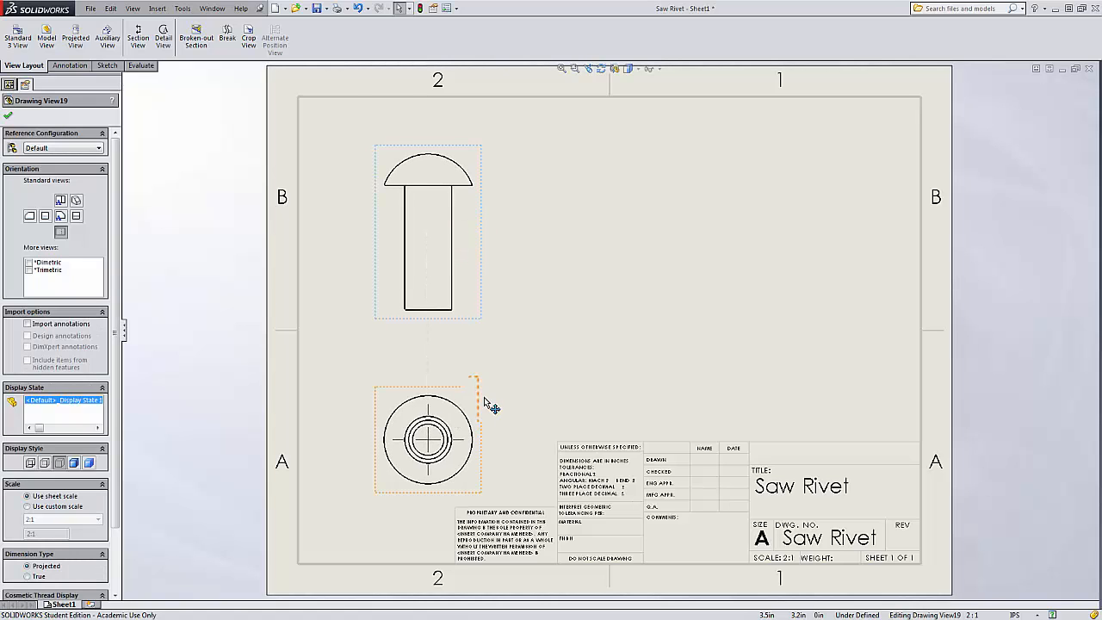
mouse_move(482, 410)
left_mouse_down()
mouse_move(494, 365)
mouse_move(500, 407)
mouse_move(558, 330)
mouse_move(498, 376)
left_mouse_up()
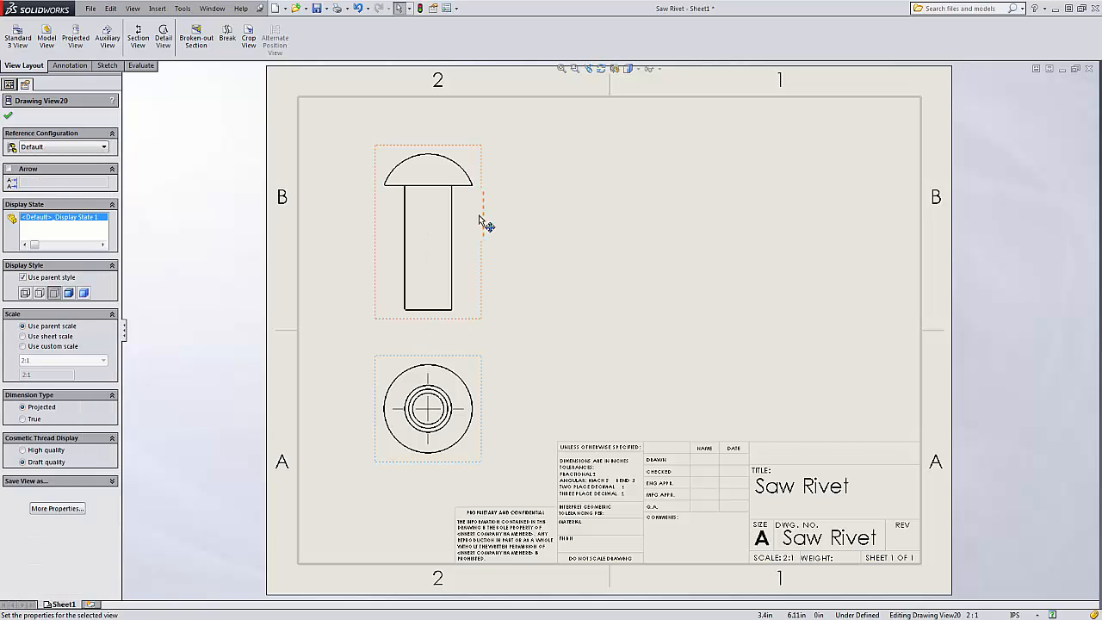
mouse_move(482, 215)
left_mouse_down()
mouse_move(544, 217)
mouse_move(465, 233)
mouse_move(493, 230)
left_mouse_up()
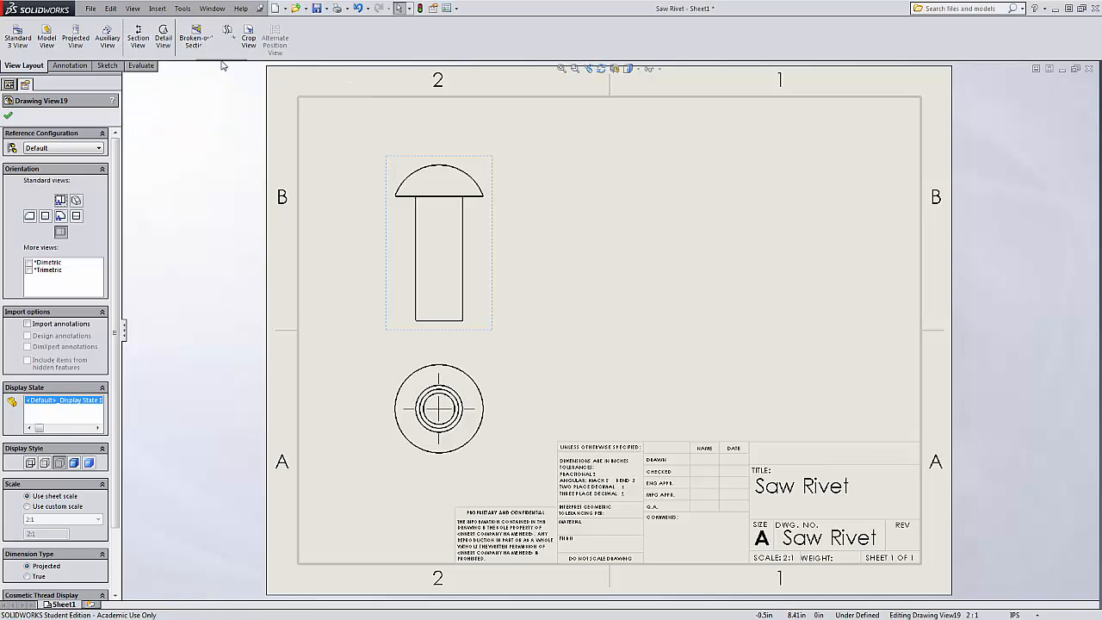
Add a centerline along the rivet's shank in the upper drawing view.
left_click(138, 36)
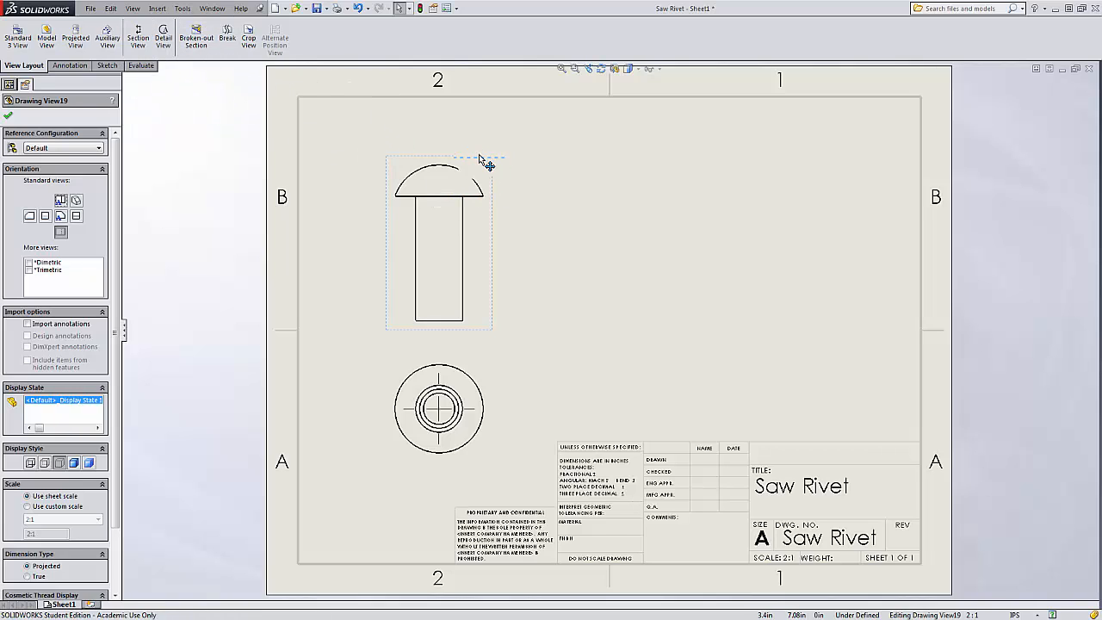
left_click(68, 67)
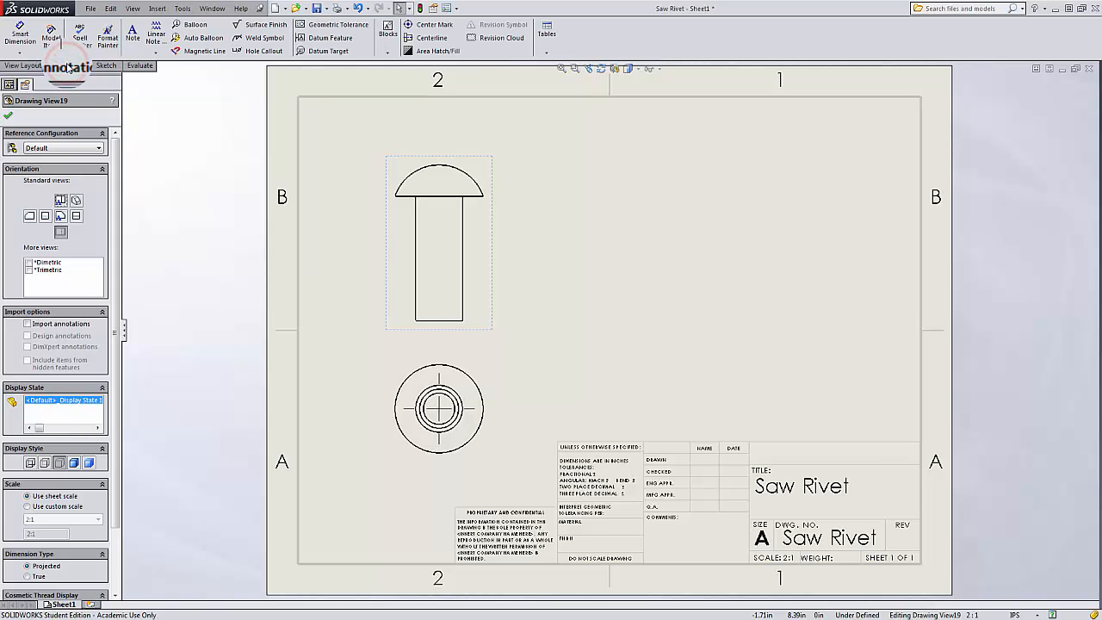
left_click(423, 39)
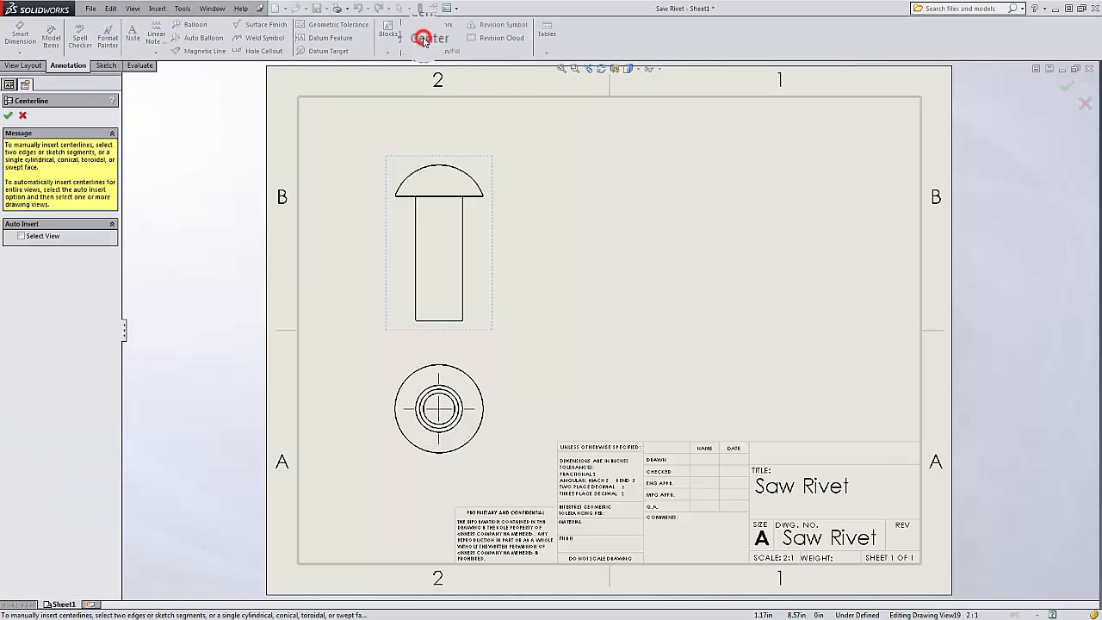
left_click(431, 250)
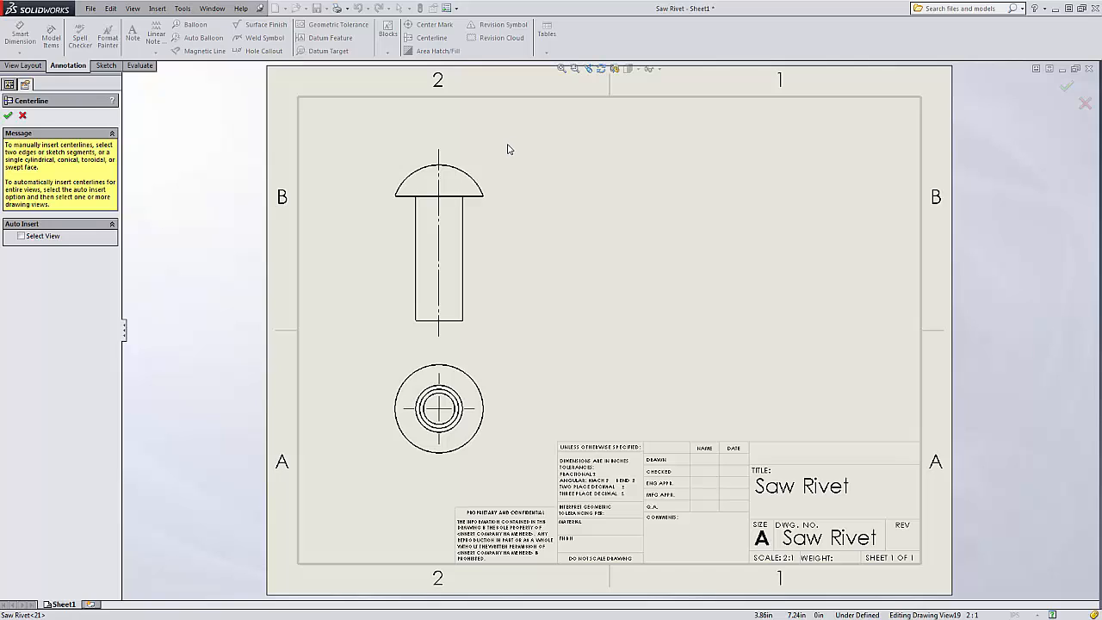
left_click(29, 69)
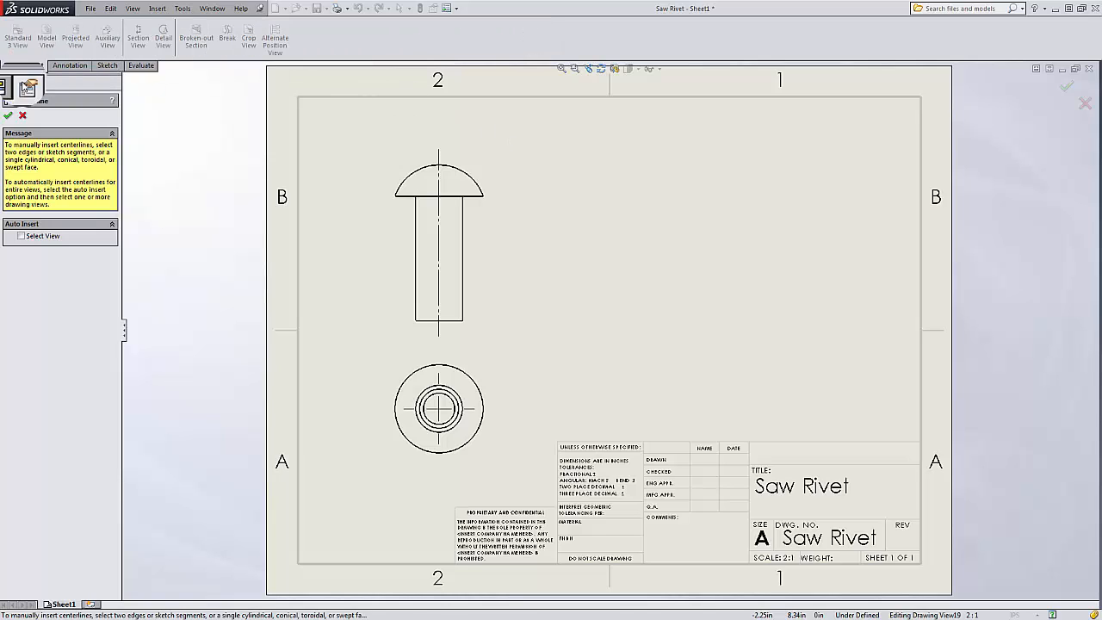
left_click(8, 117)
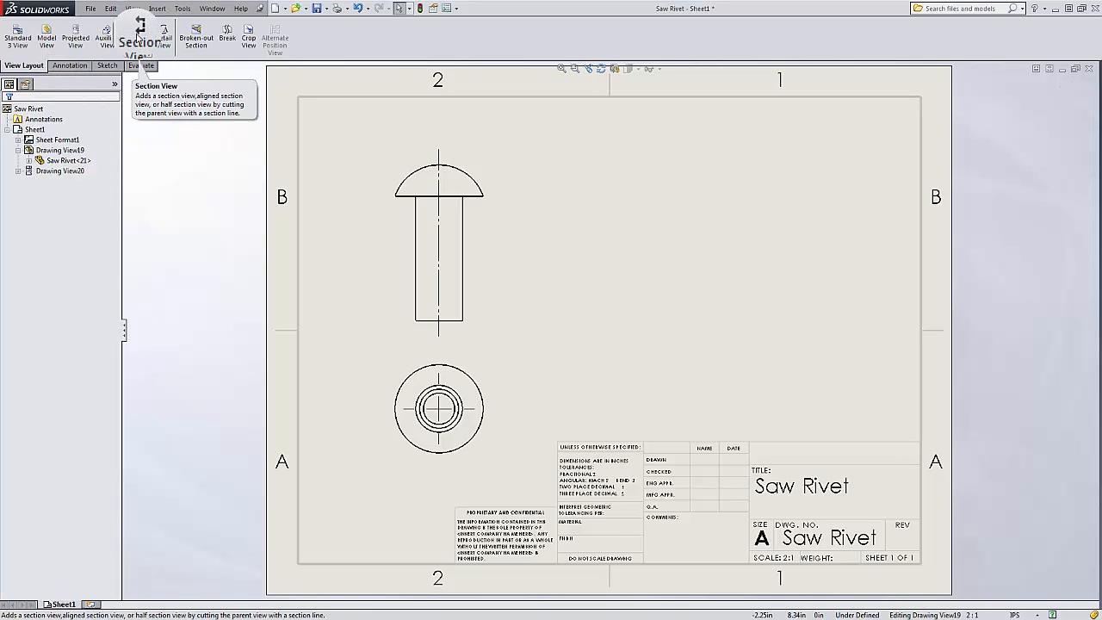
Create section view A-A by cutting along the upper view's vertical centerline and place it to the right.
left_click(138, 38)
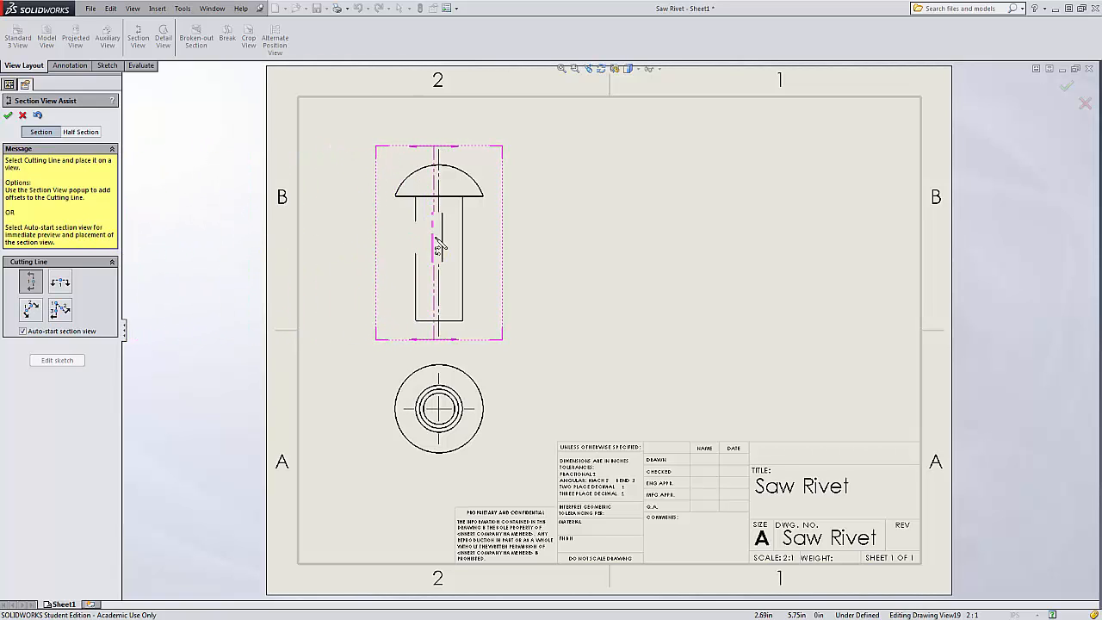
left_click(441, 249)
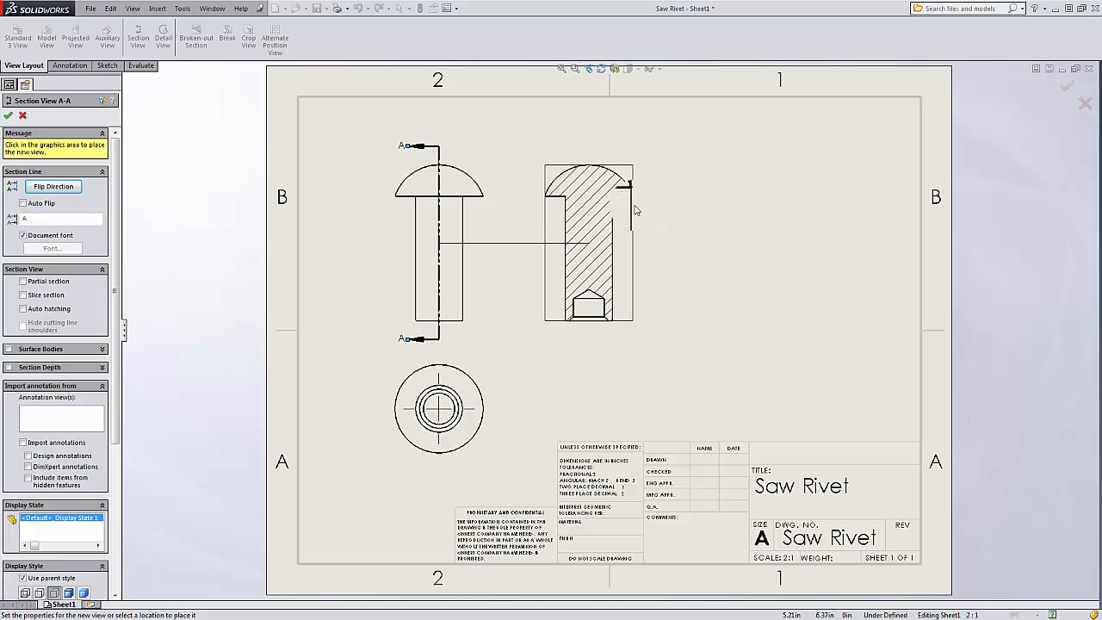
left_click(666, 155)
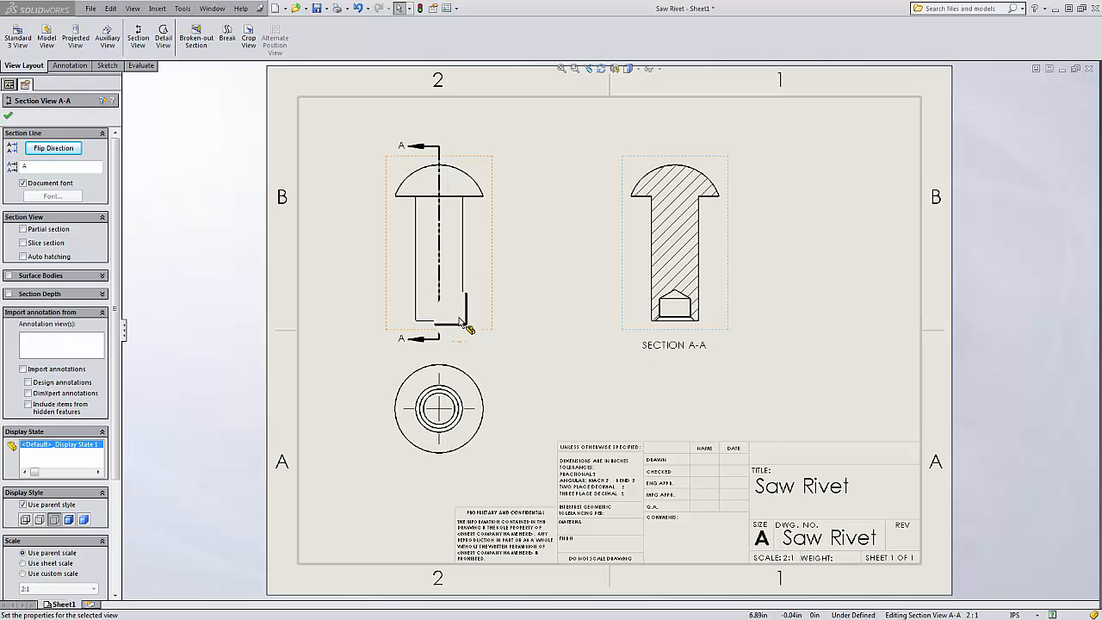
left_click(422, 146)
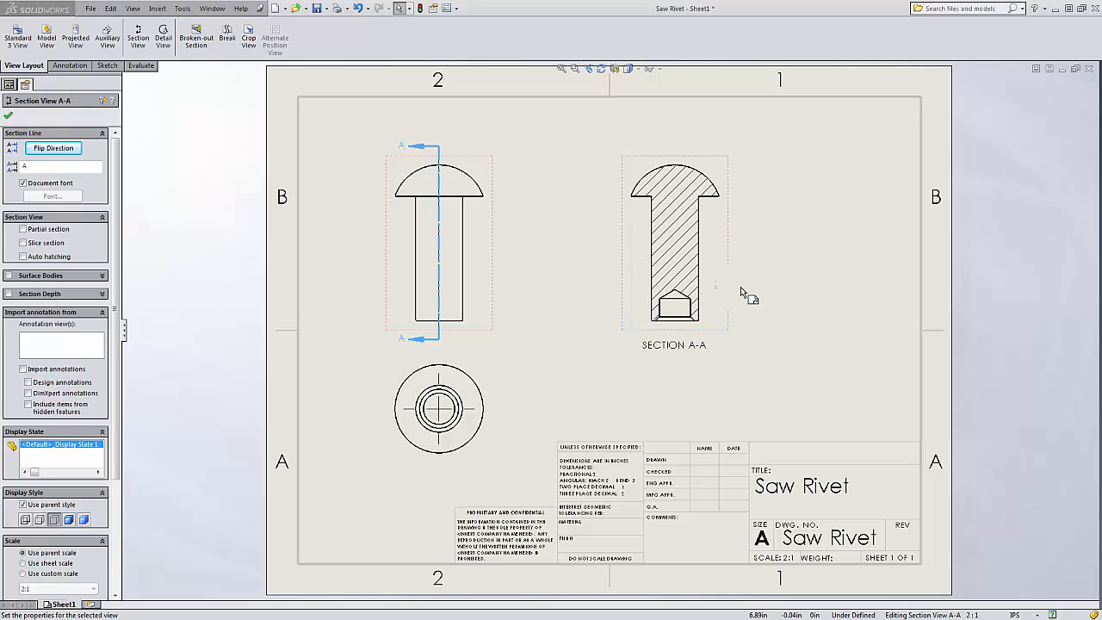
left_click(570, 215)
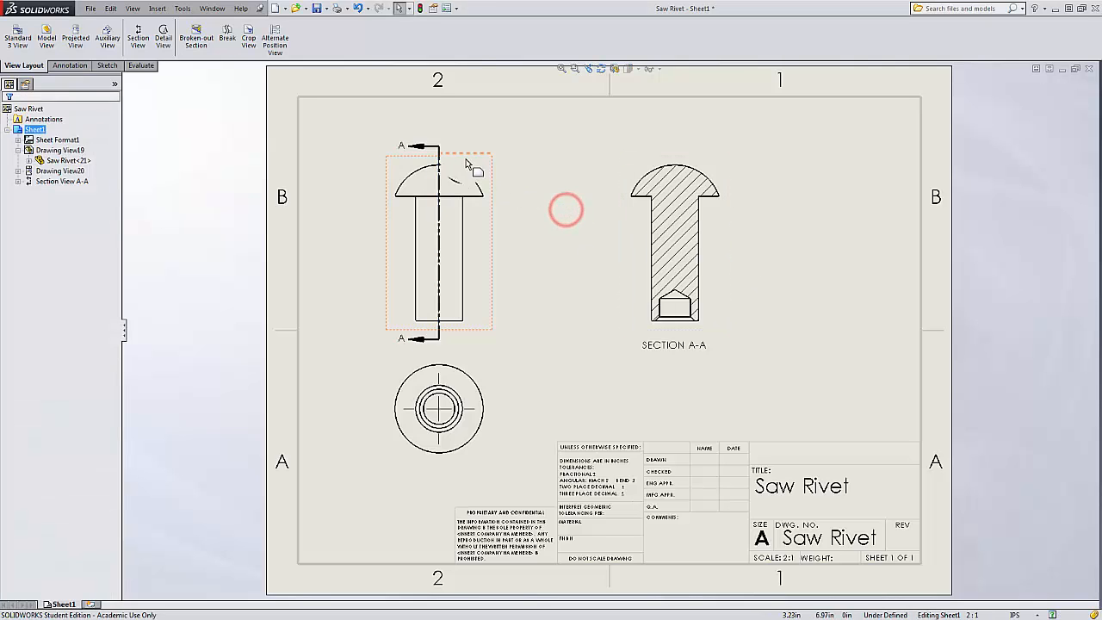
Nudge the upper and lower views into alignment and move the SECTION A-A label above the section view.
mouse_move(466, 163)
left_mouse_down()
mouse_move(537, 165)
mouse_move(446, 162)
mouse_move(447, 152)
mouse_move(446, 167)
left_mouse_up()
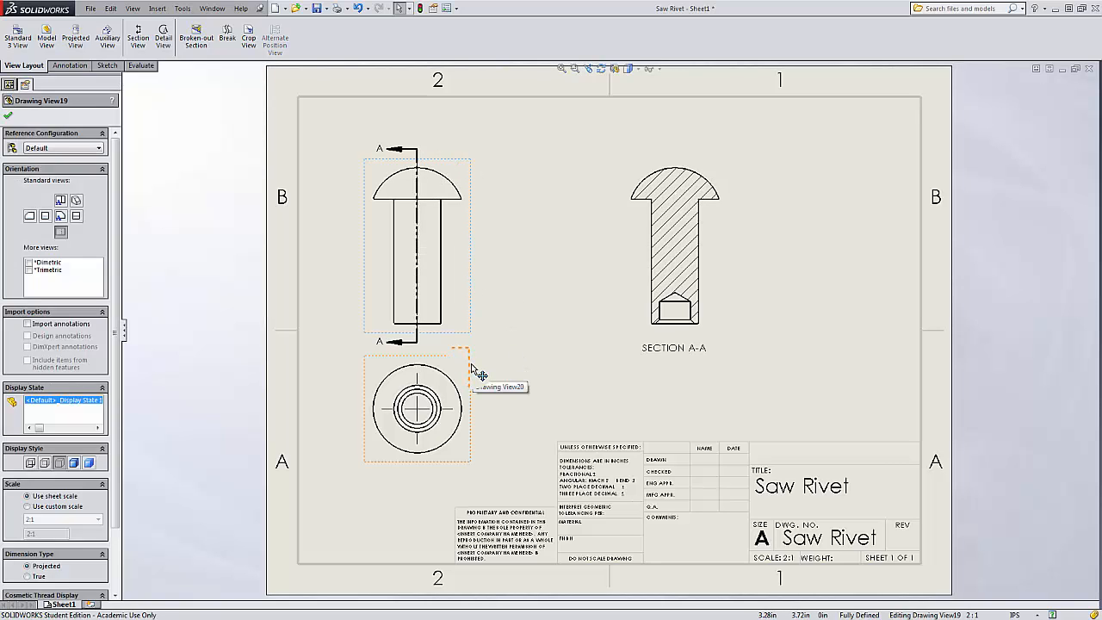
left_click_drag(476, 371, 472, 386)
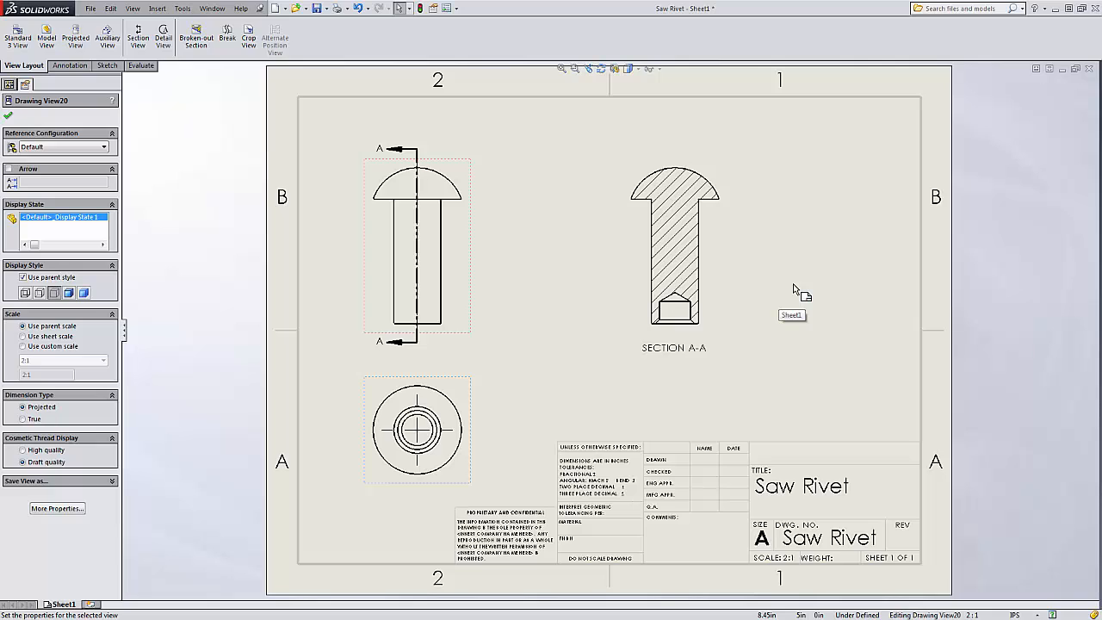
left_click(885, 276)
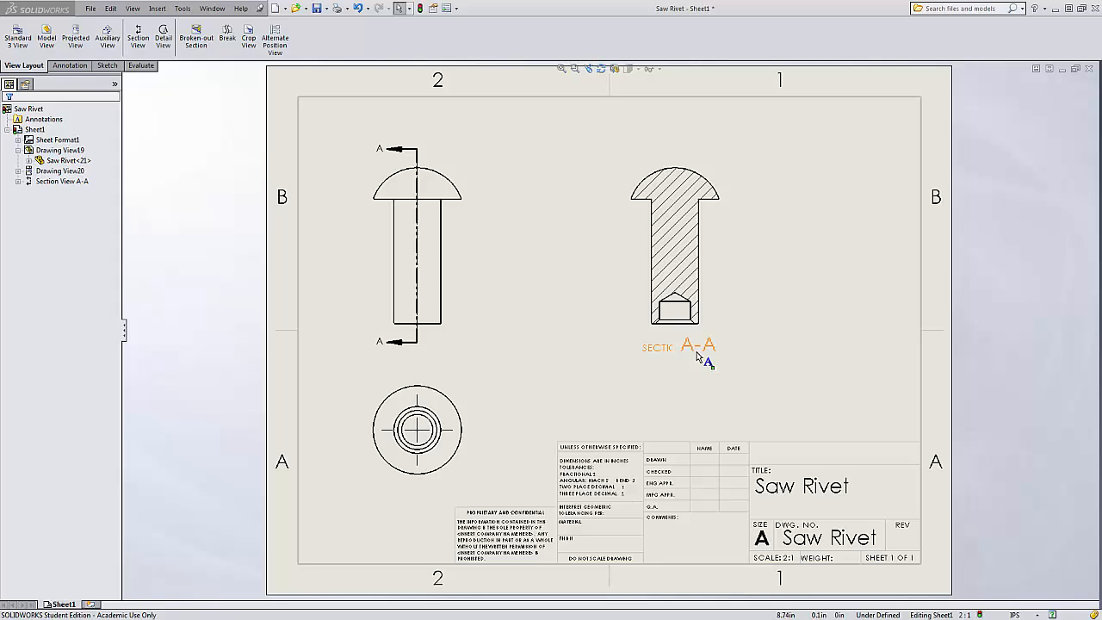
left_click_drag(697, 357, 647, 163)
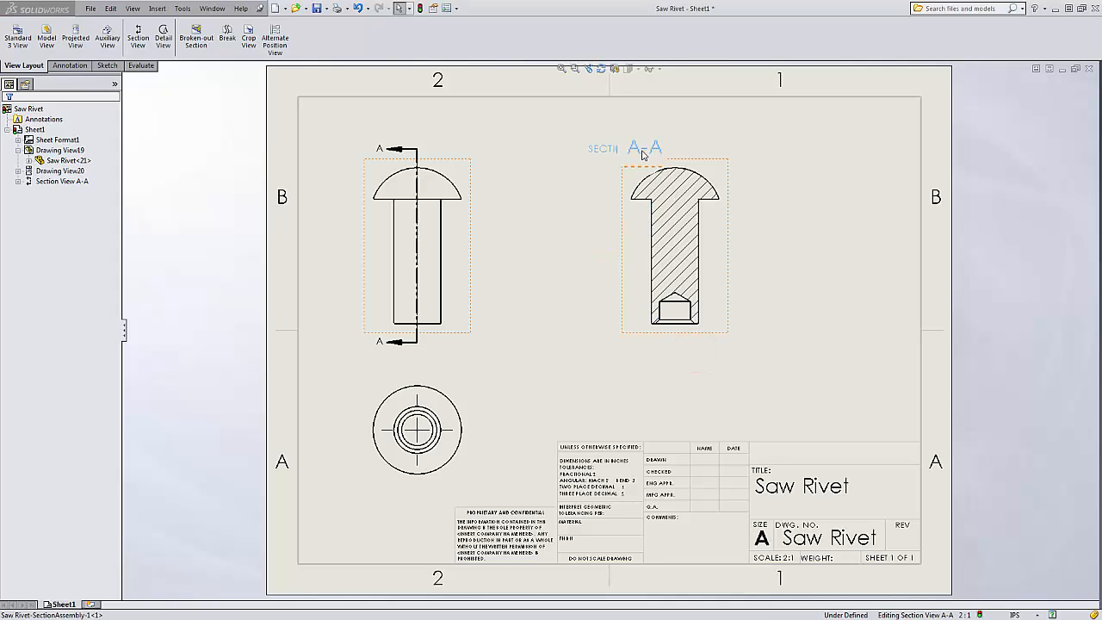
left_click(643, 153)
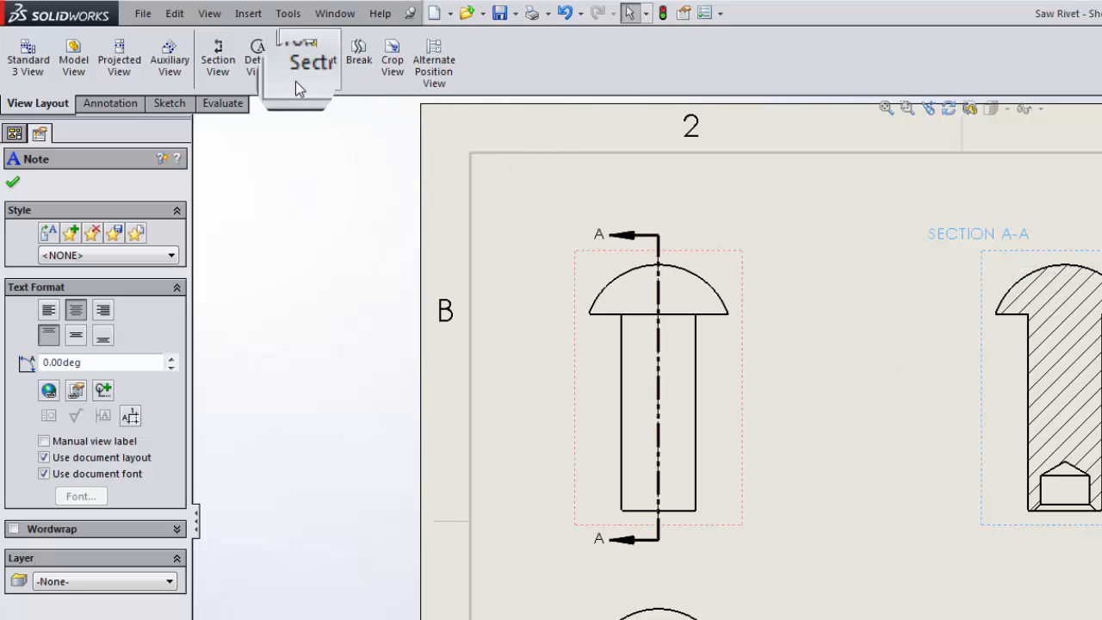
Create a detail view circling the hole at the bottom of the section view, place it right, and label it B.
left_click(263, 69)
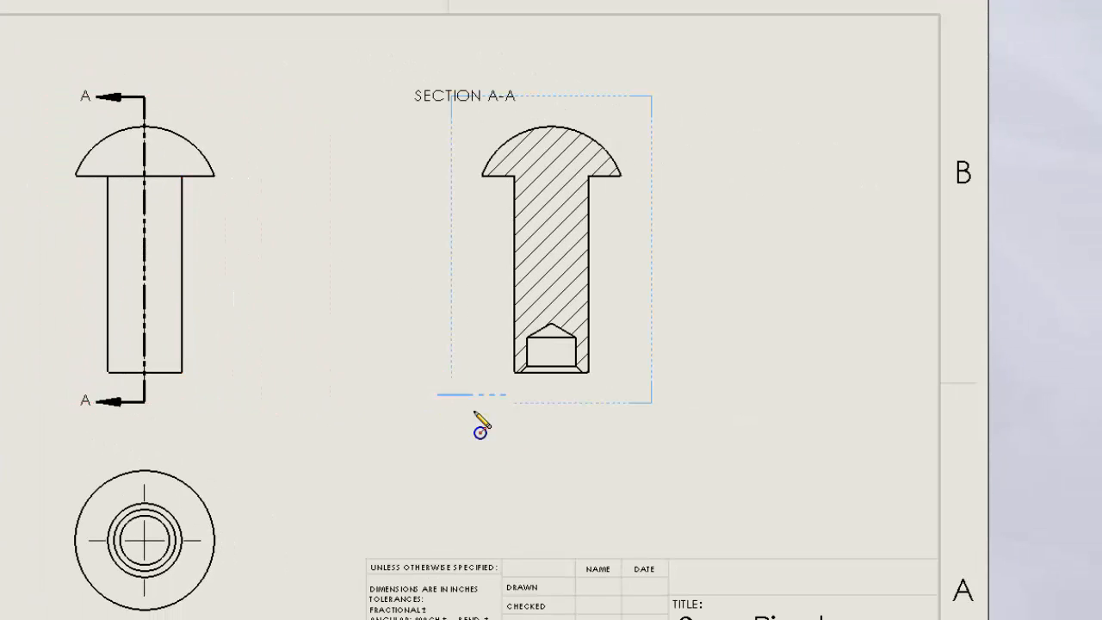
left_click(557, 357)
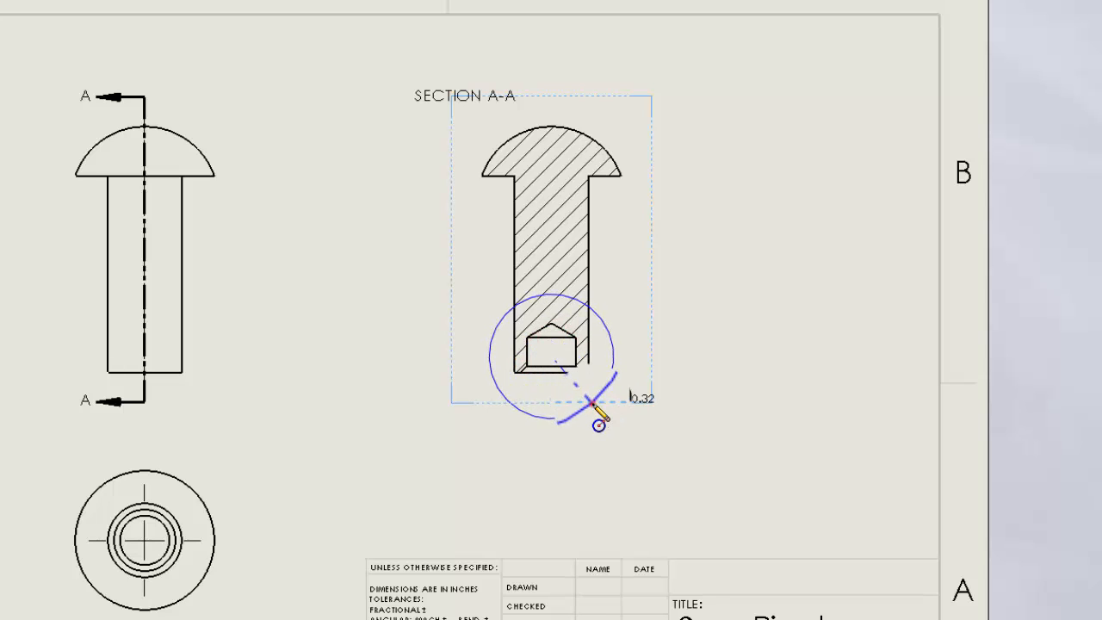
left_click(591, 402)
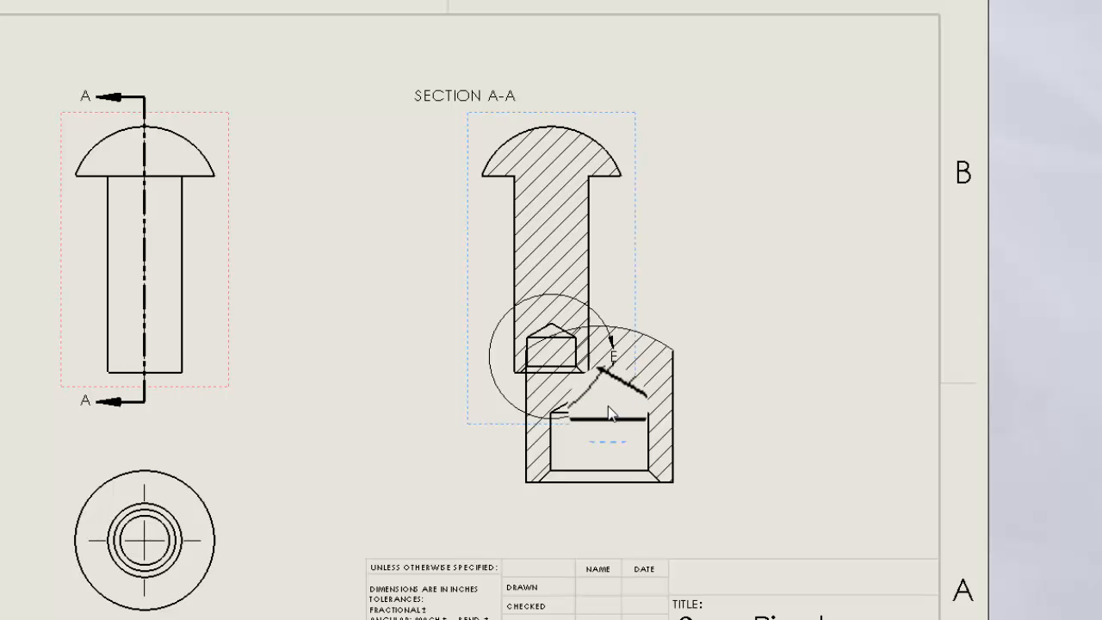
left_click(772, 342)
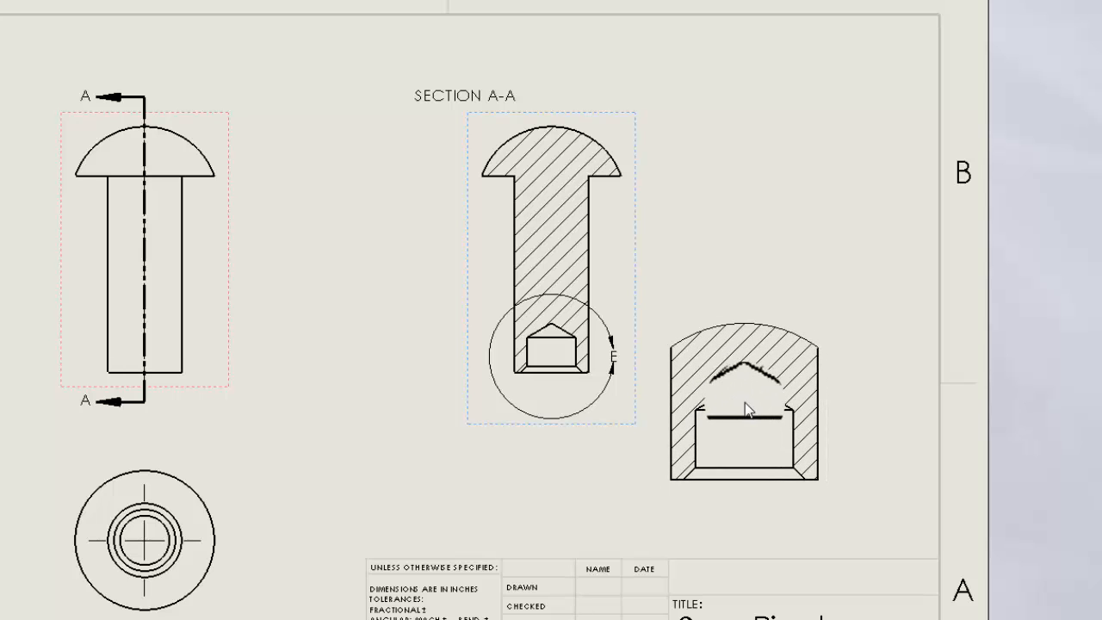
left_click(745, 407)
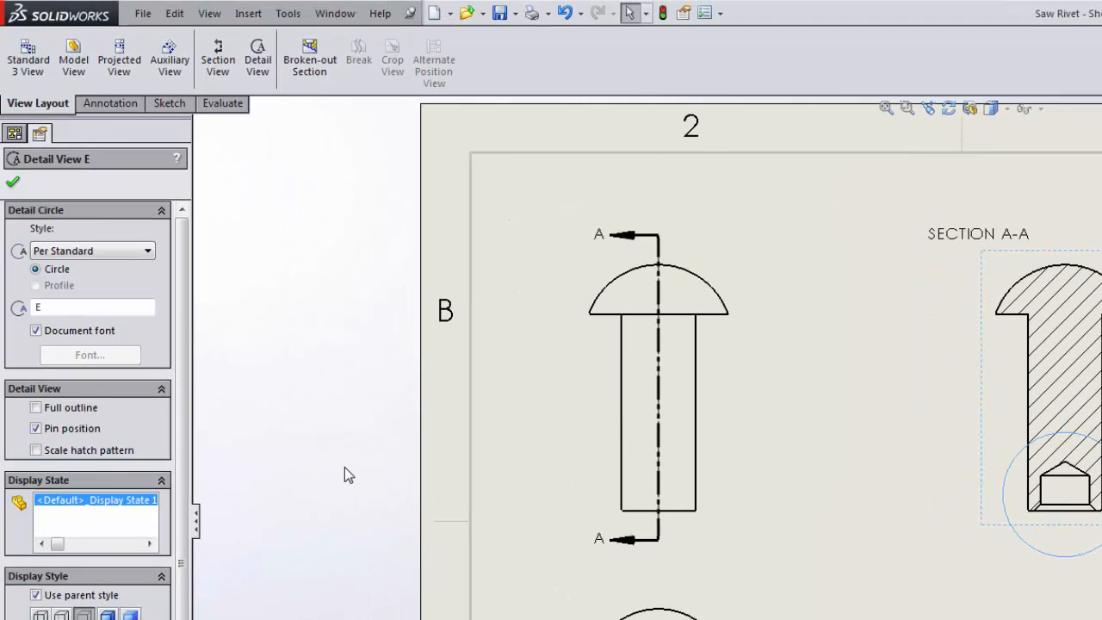
double_click(93, 305)
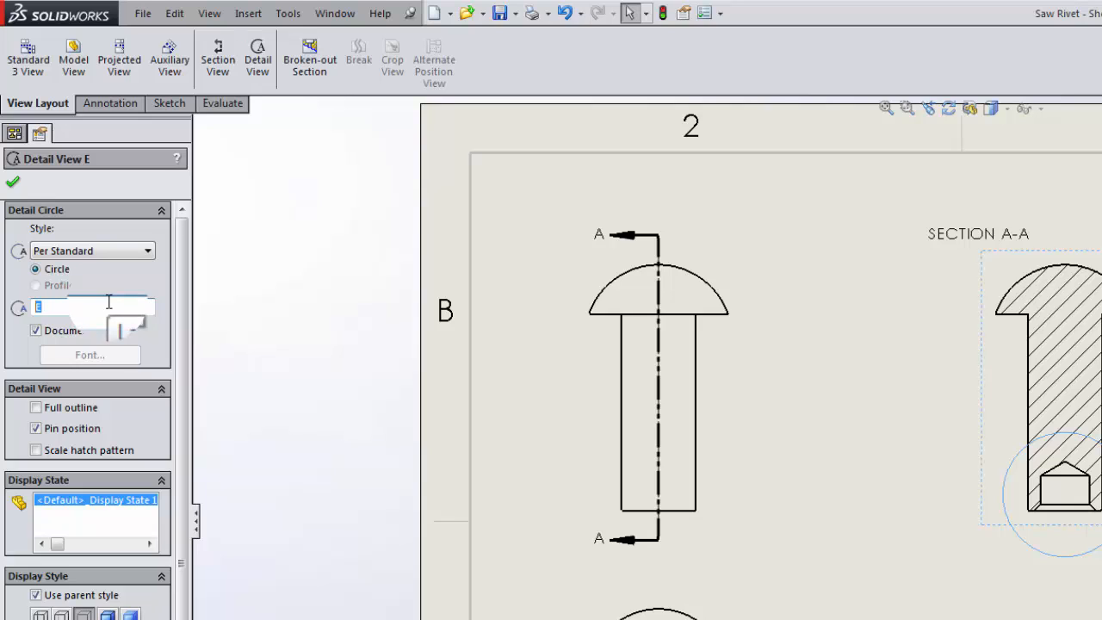
type("B")
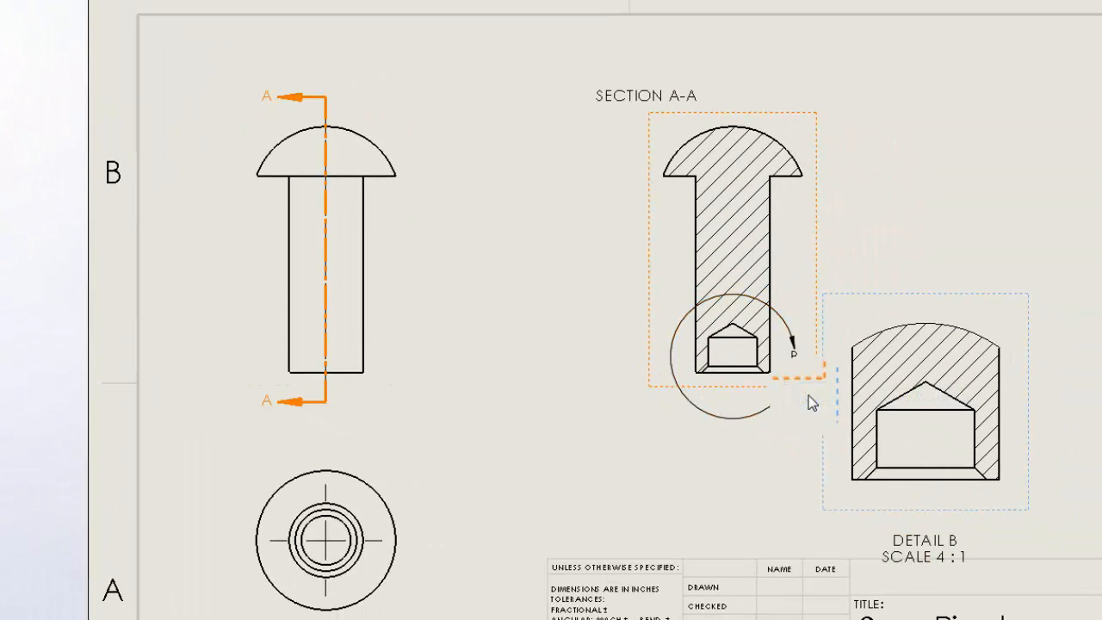
Set the detail circle style to With Leader.
left_click(795, 360)
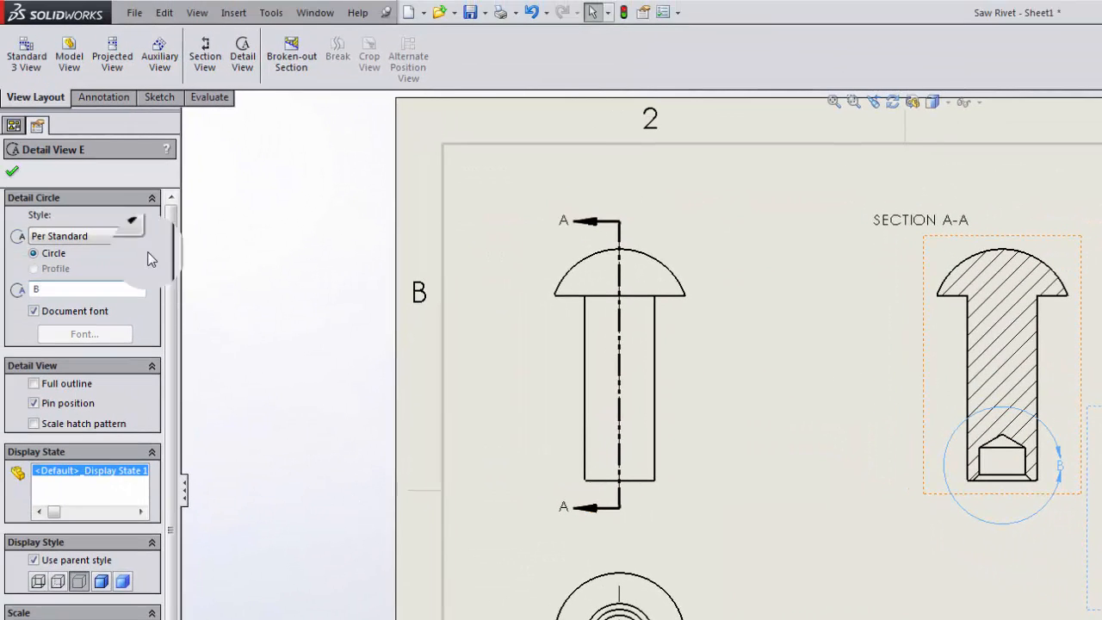
left_click(100, 235)
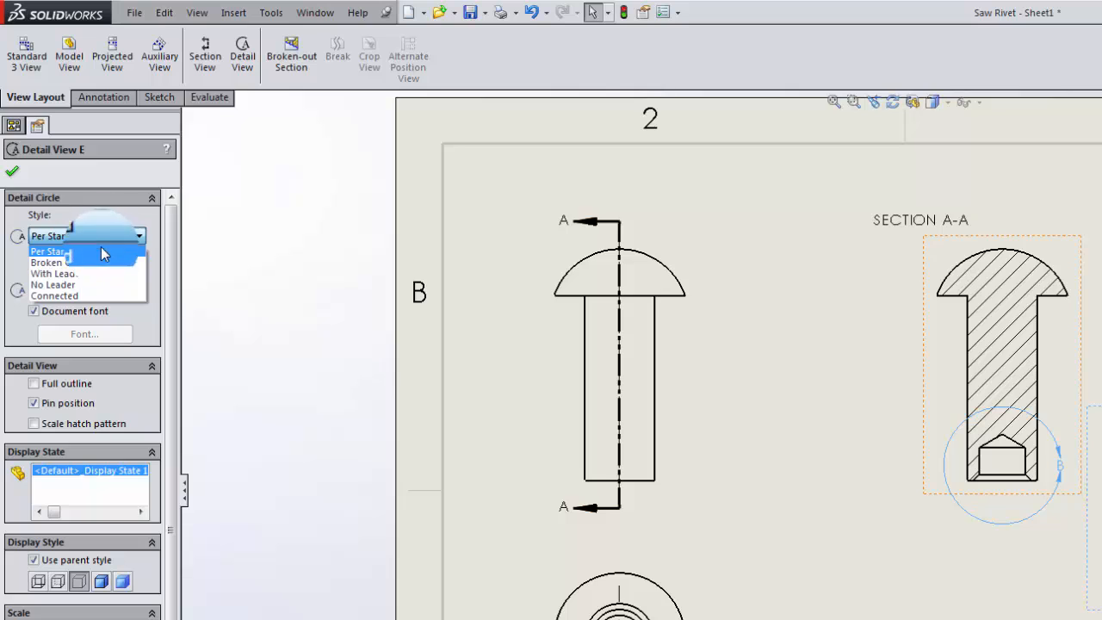
left_click(102, 263)
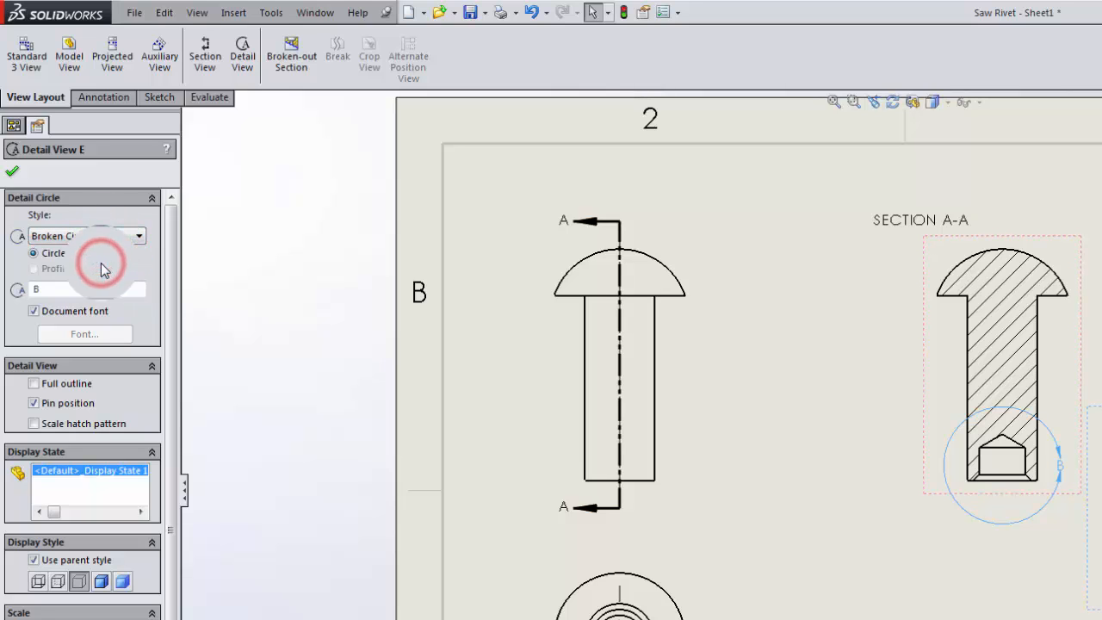
left_click(107, 239)
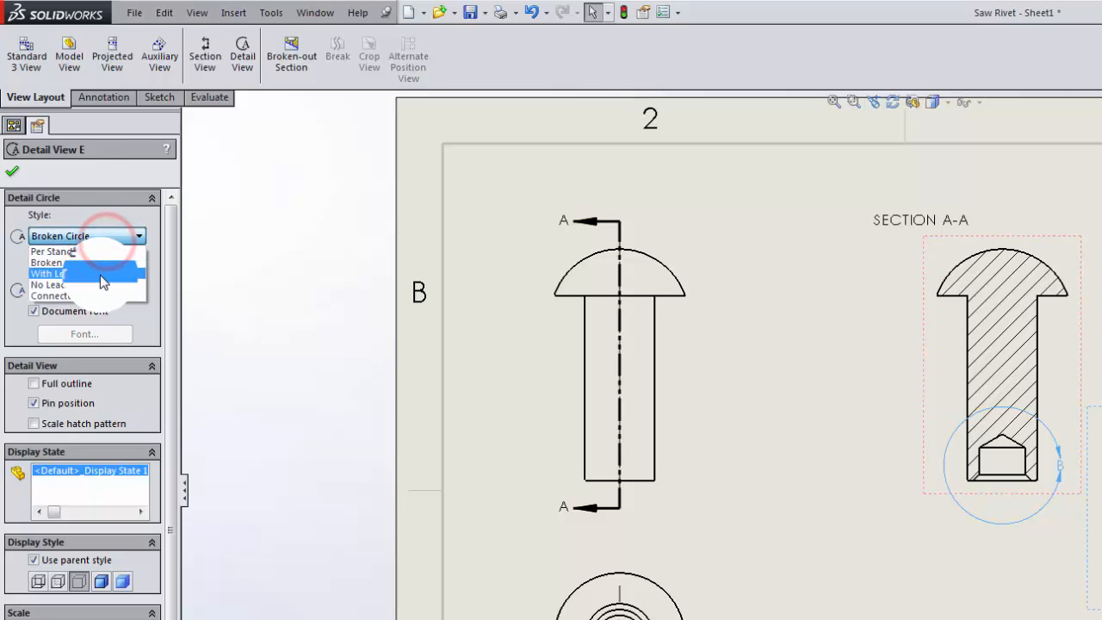
left_click(100, 274)
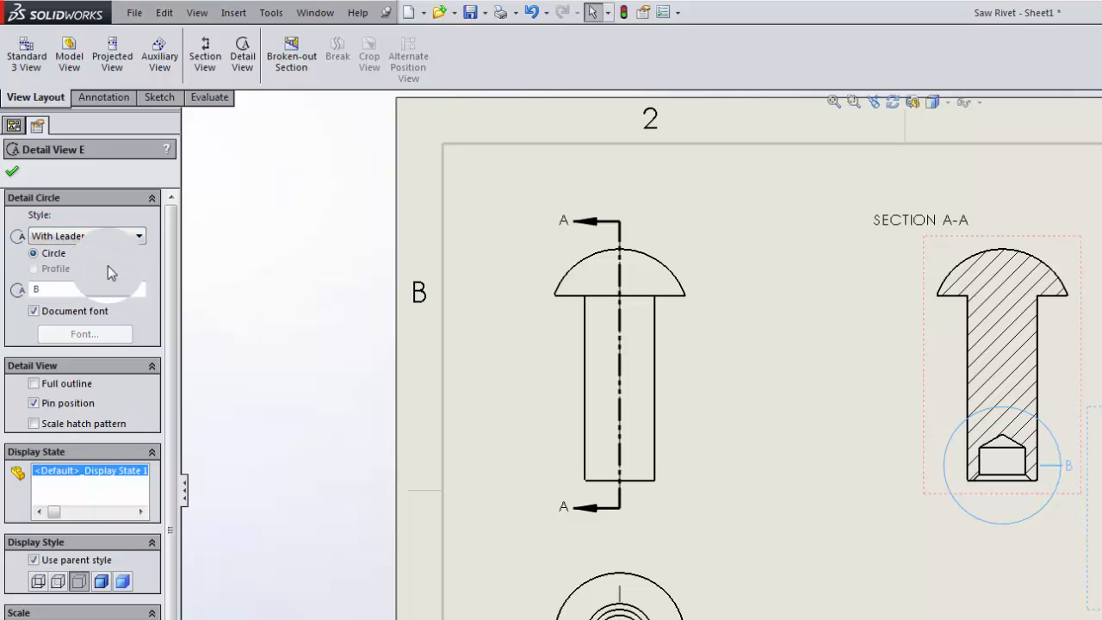
left_click(115, 239)
left_click(107, 285)
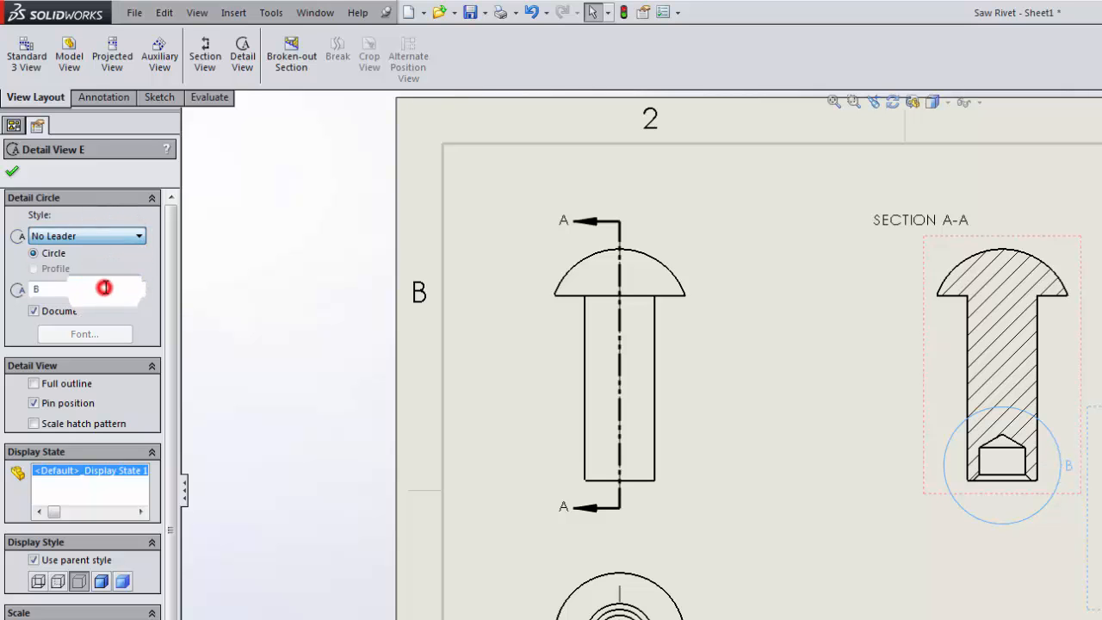
left_click(121, 237)
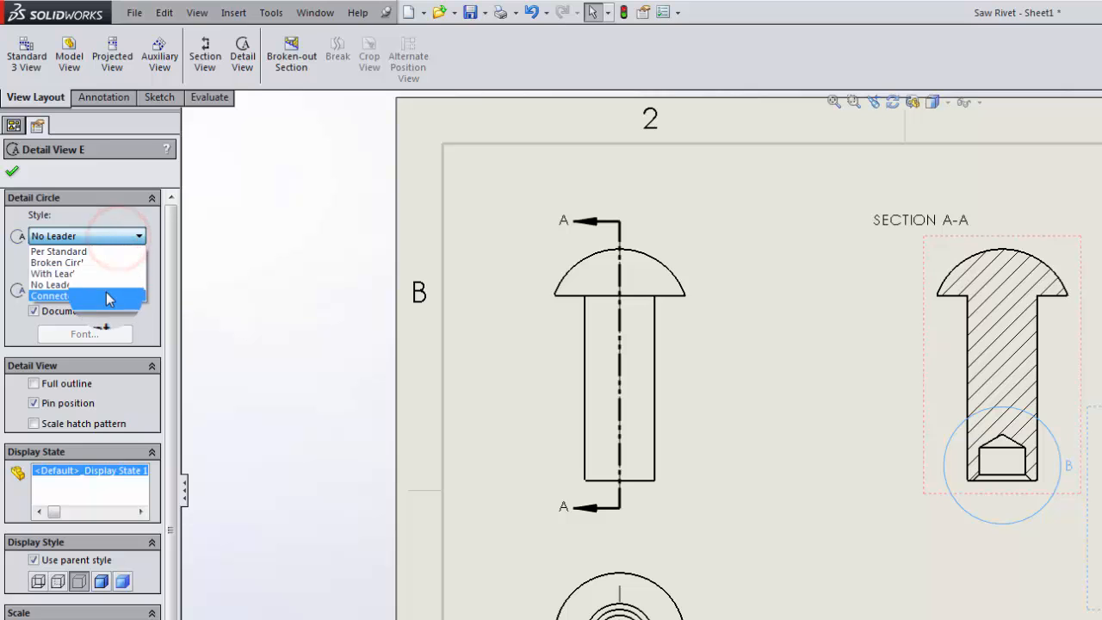
left_click(107, 295)
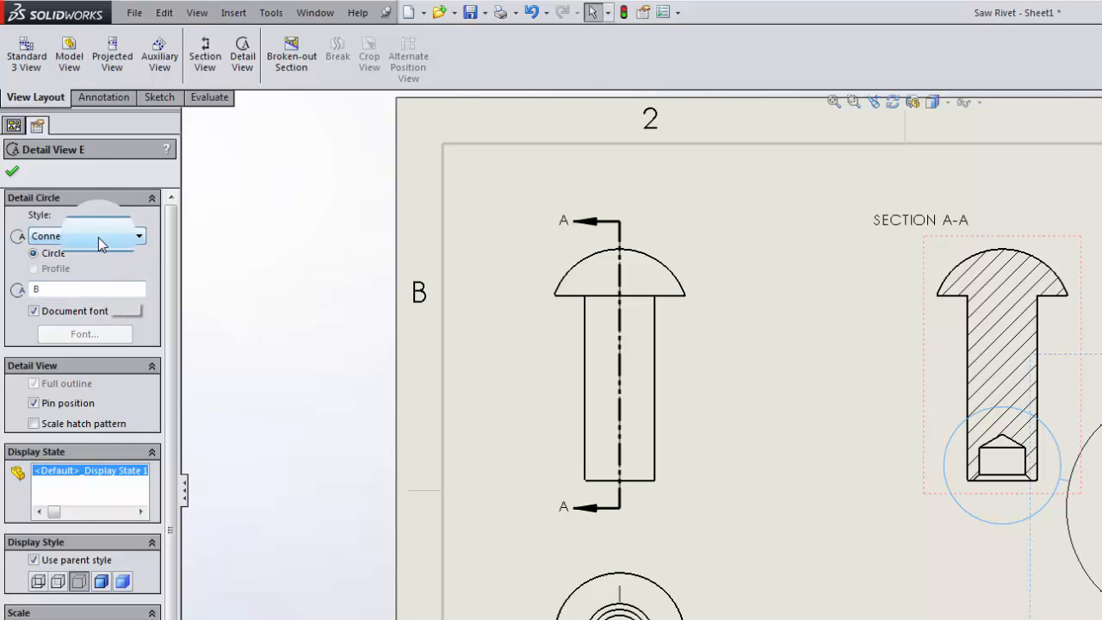
left_click(99, 237)
left_click(97, 273)
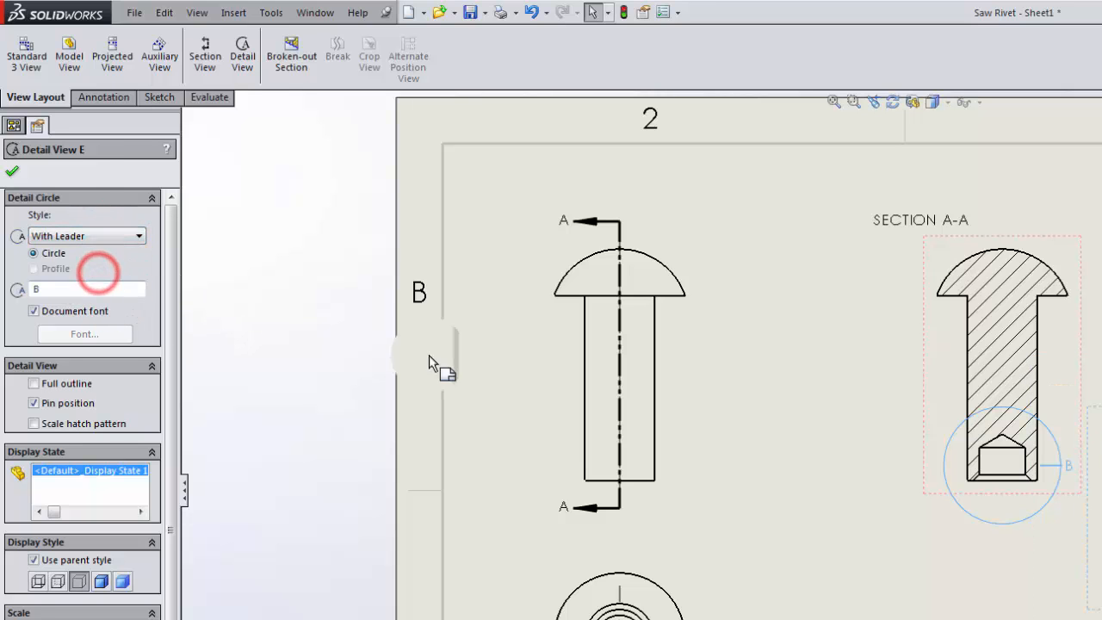
Reposition the detail view and shift the section view closer to the upper view.
left_click_drag(867, 438, 783, 474)
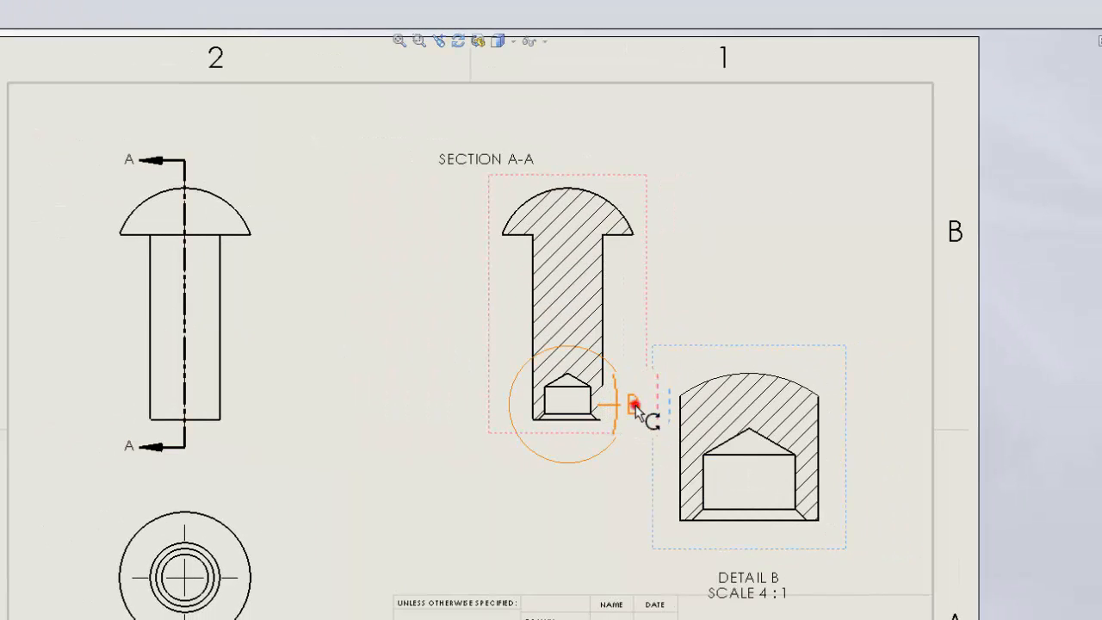
left_click_drag(552, 448, 481, 441)
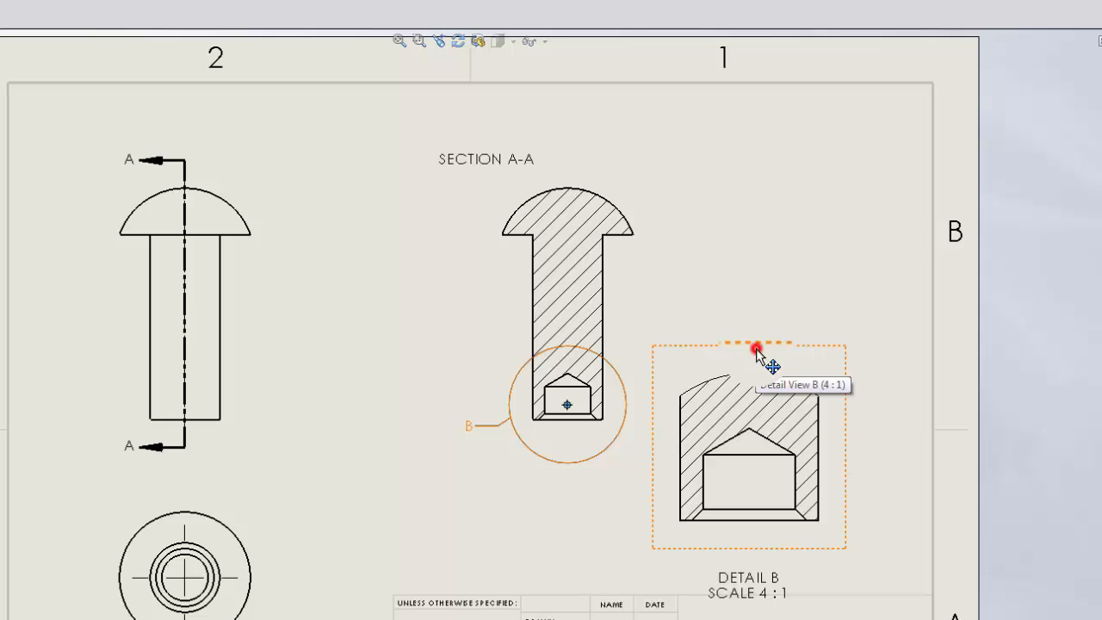
left_click_drag(756, 349, 783, 327)
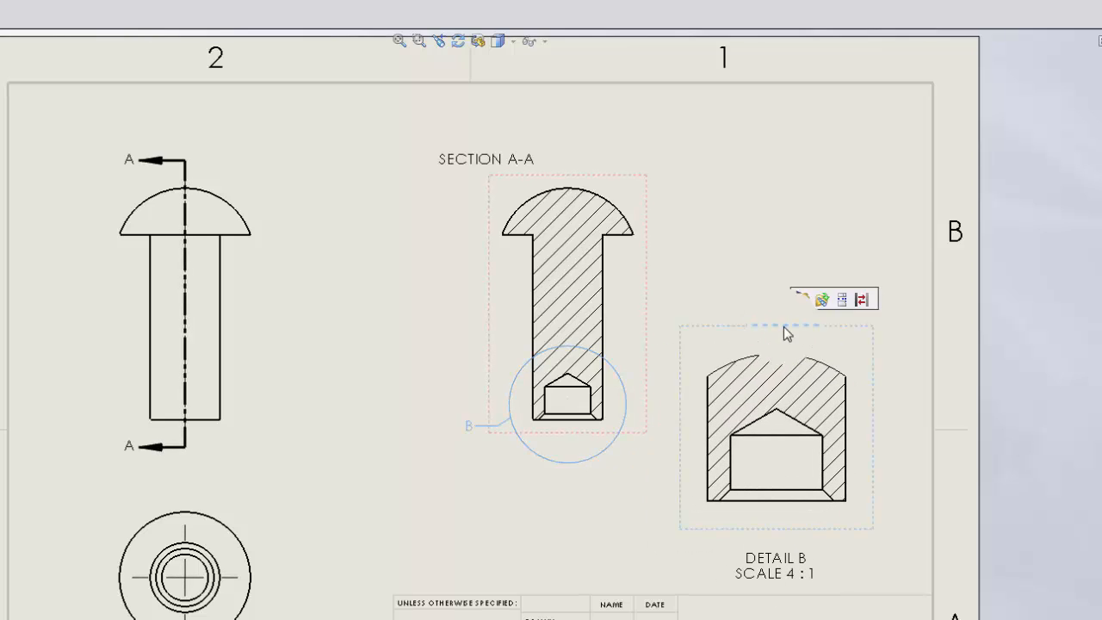
left_click_drag(631, 178, 544, 178)
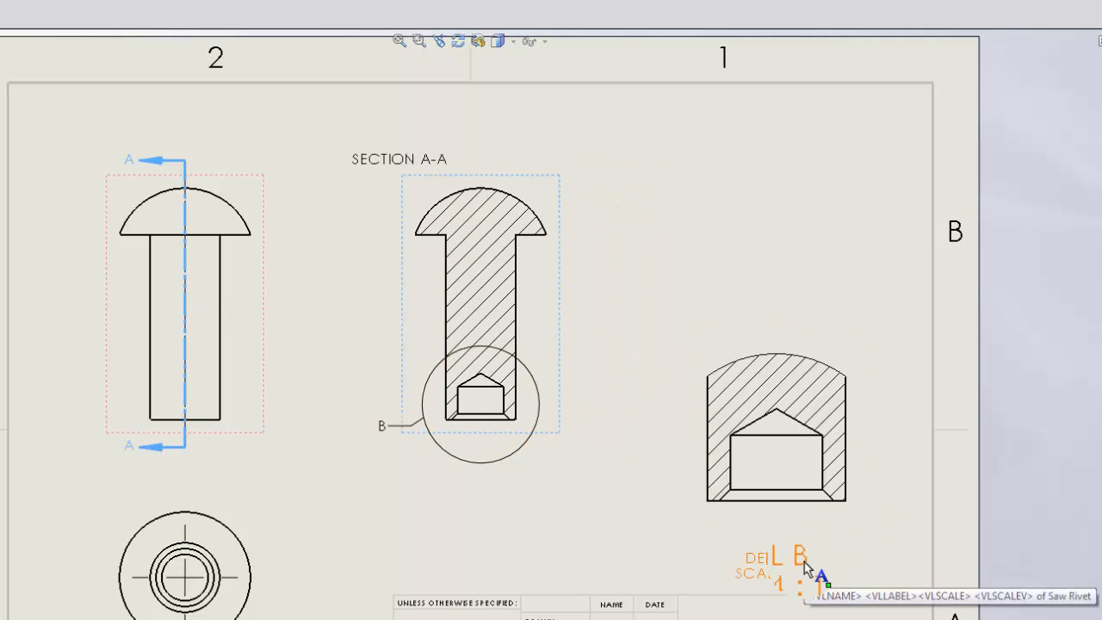
Move the DETAIL B label above the detail view and adjust the detail view's position beside the section view.
left_click_drag(745, 558, 752, 325)
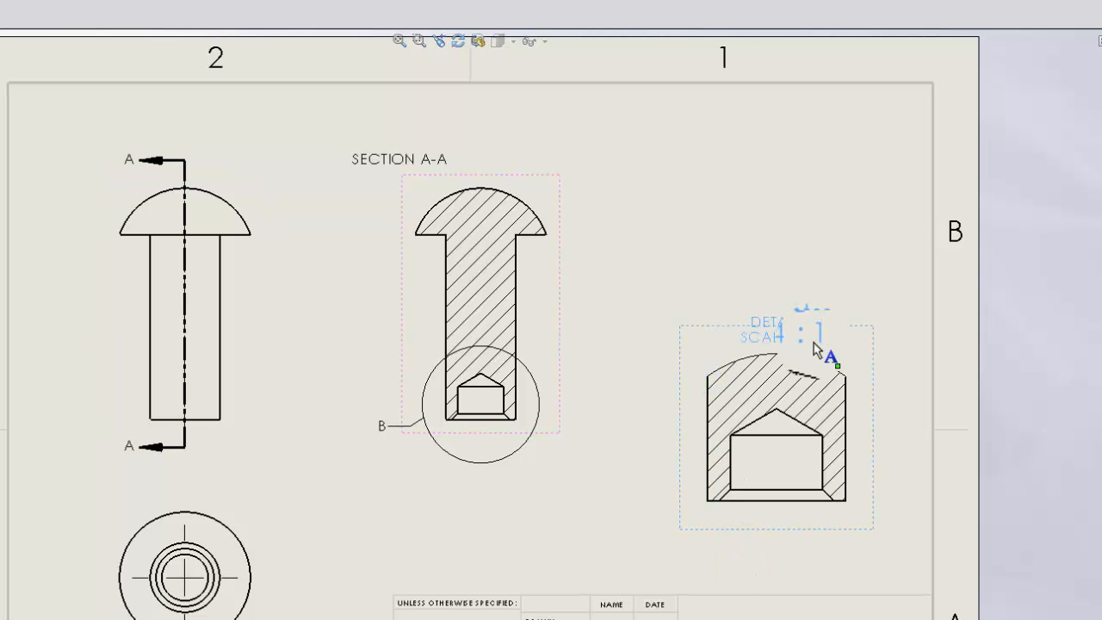
left_click_drag(862, 326, 778, 362)
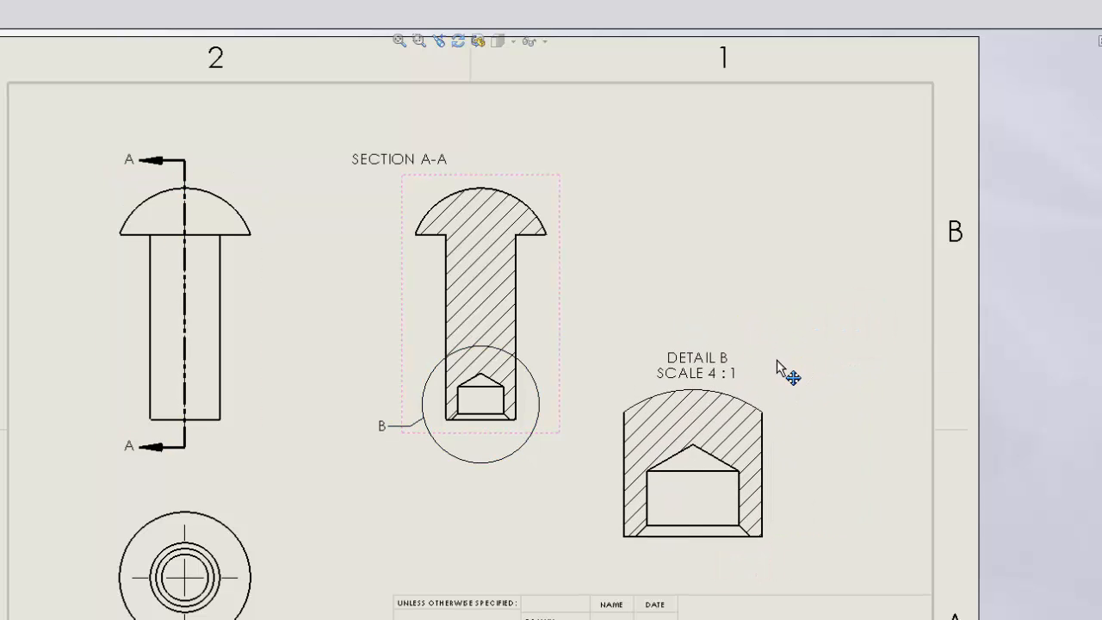
left_click_drag(695, 353, 709, 390)
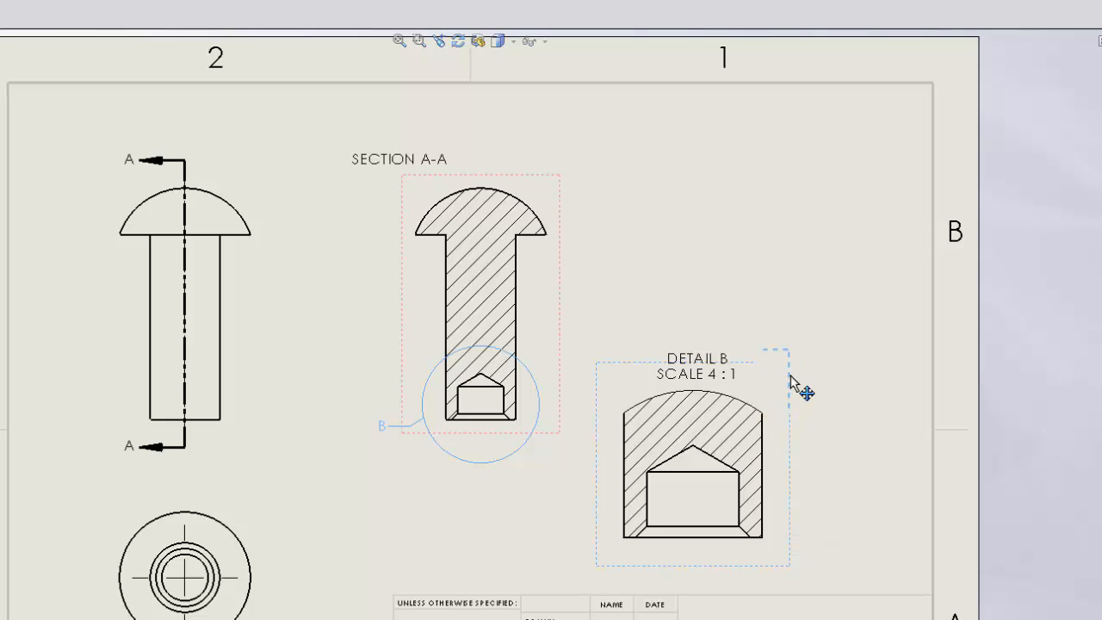
mouse_move(791, 376)
left_mouse_down()
mouse_move(775, 409)
mouse_move(770, 388)
mouse_move(844, 353)
left_mouse_up()
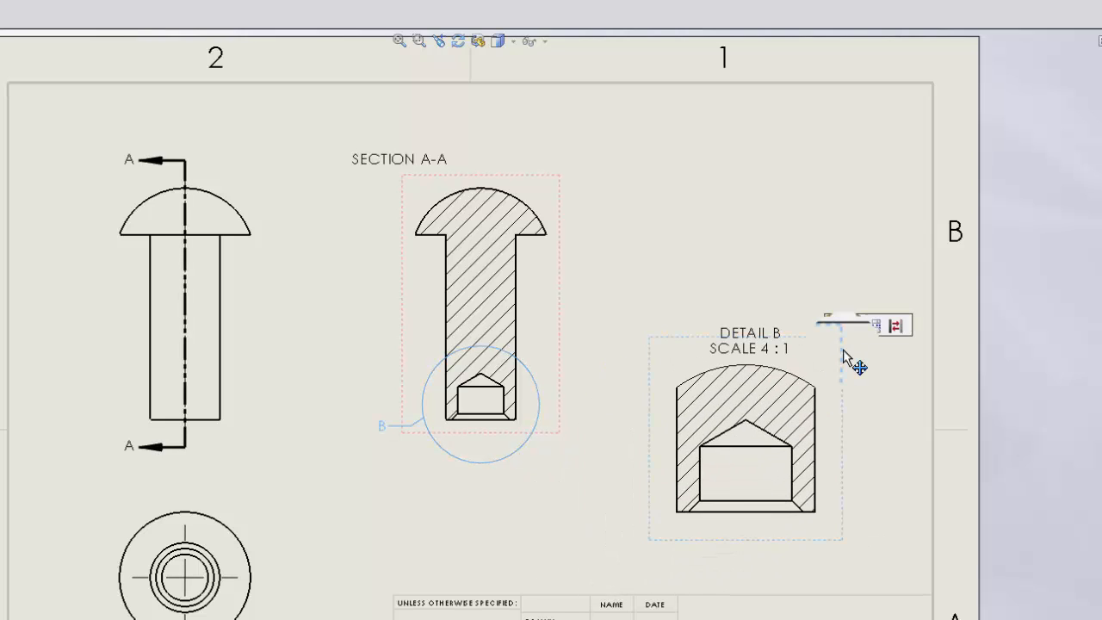
left_click(876, 383)
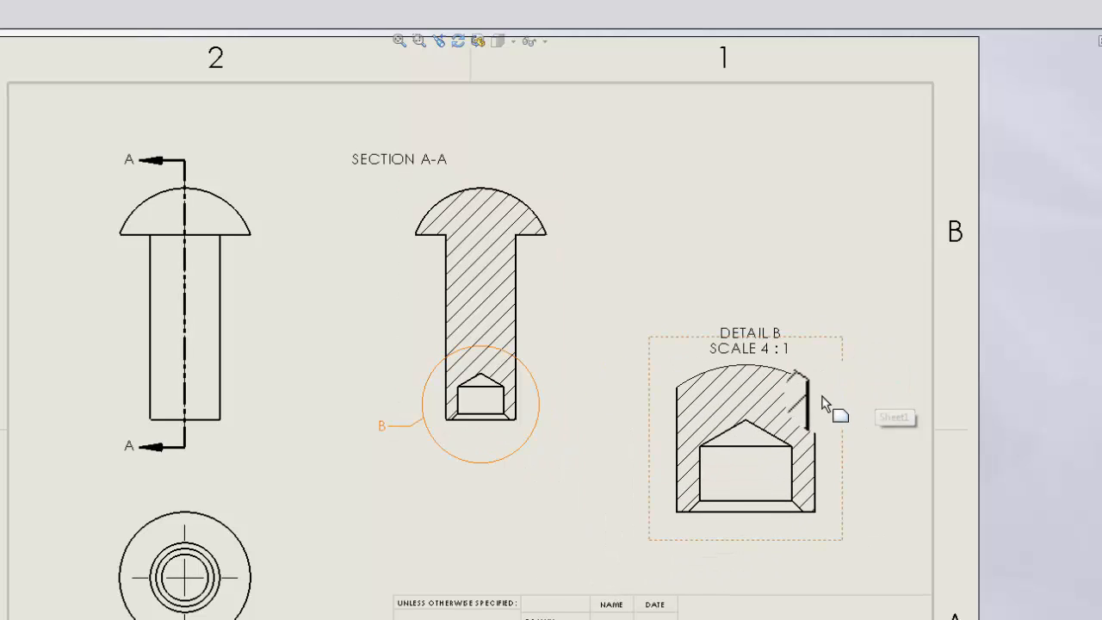
left_click(842, 380)
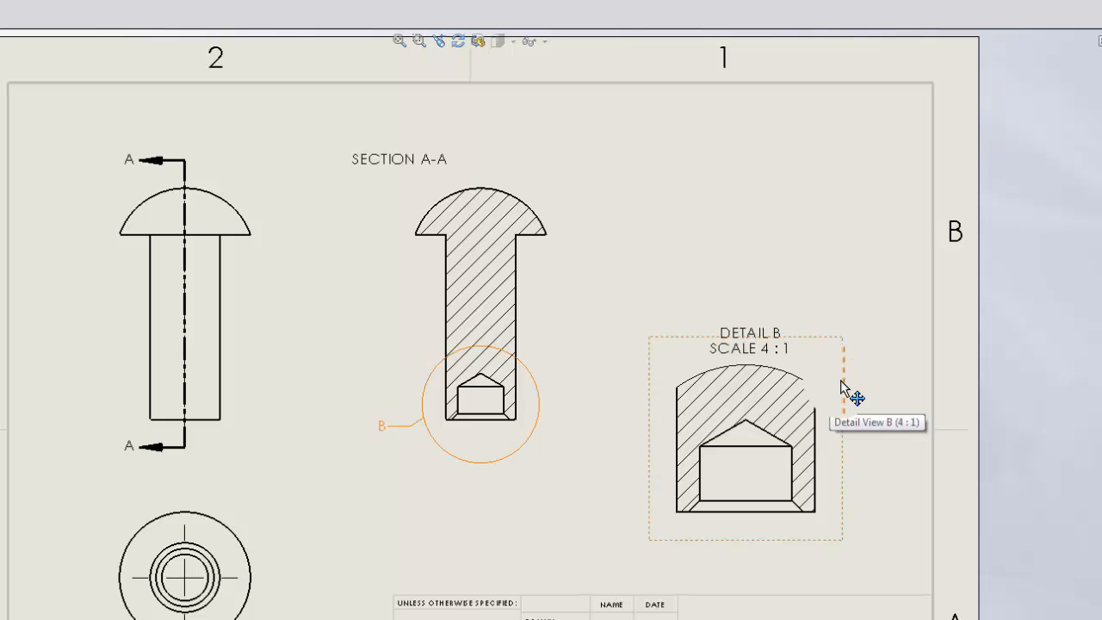
Nudge the detail view slightly down and left beside the section view.
left_click_drag(841, 380, 814, 406)
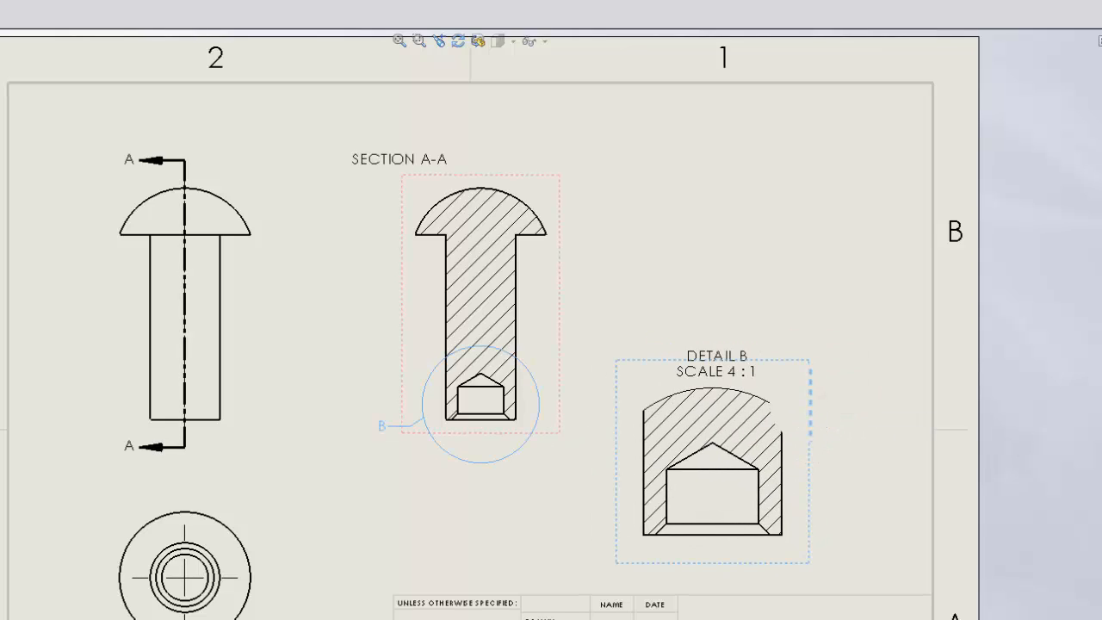
left_click(869, 401)
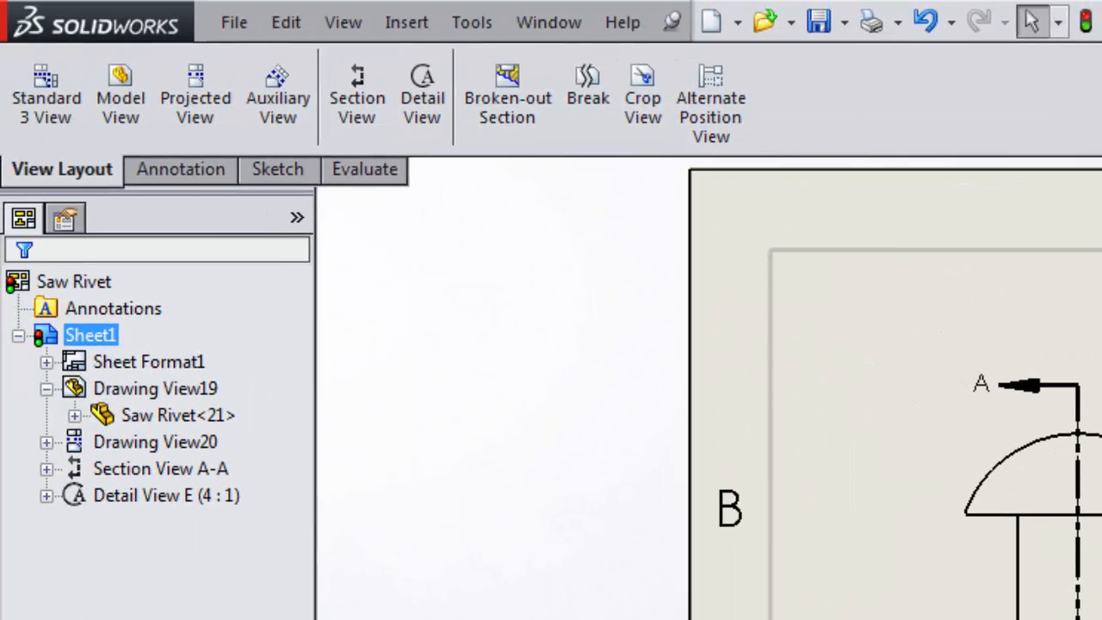
left_click(191, 170)
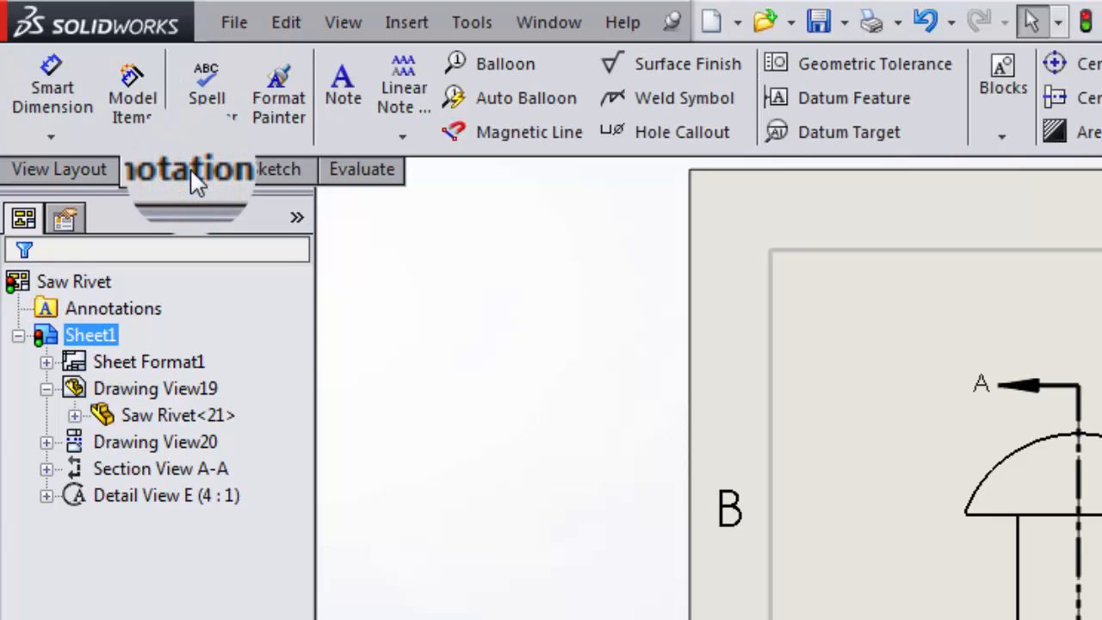
left_click(43, 68)
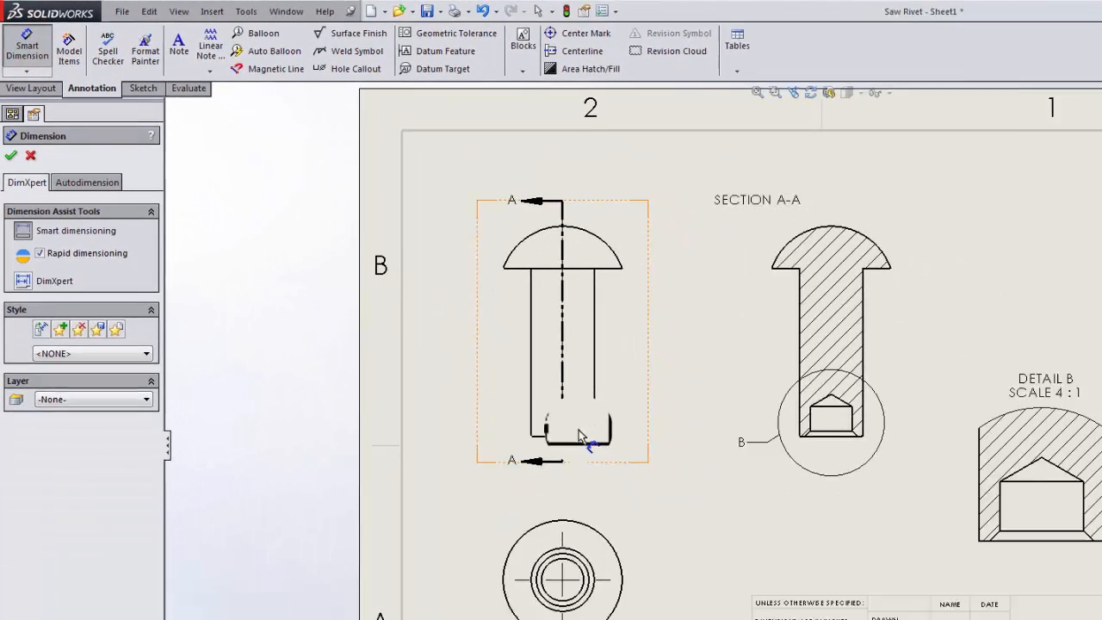
left_click(562, 431)
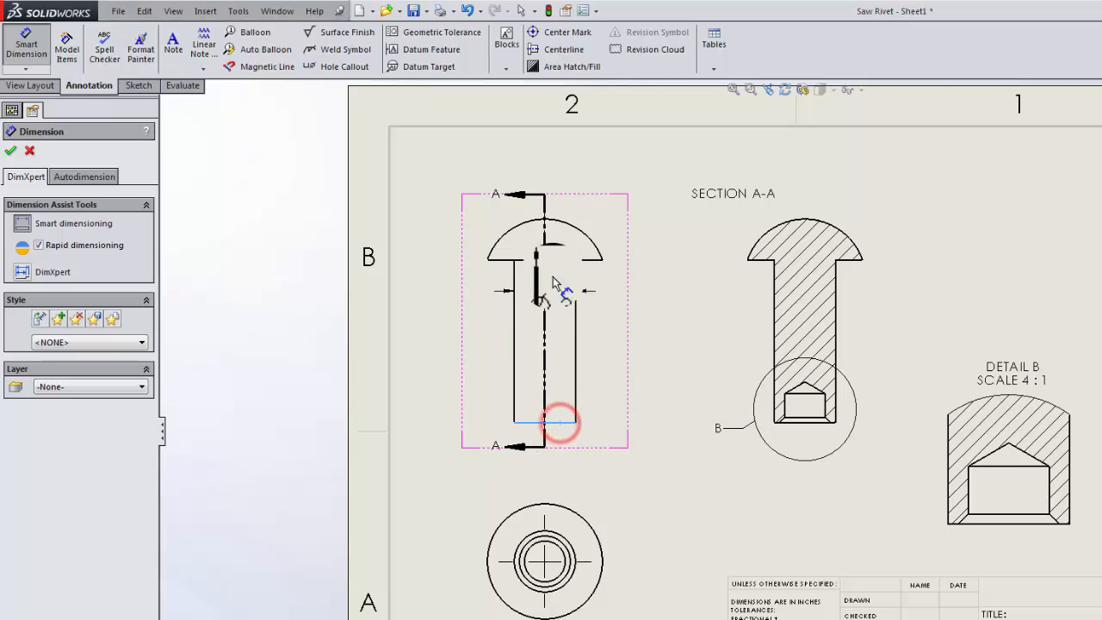
left_click(550, 220)
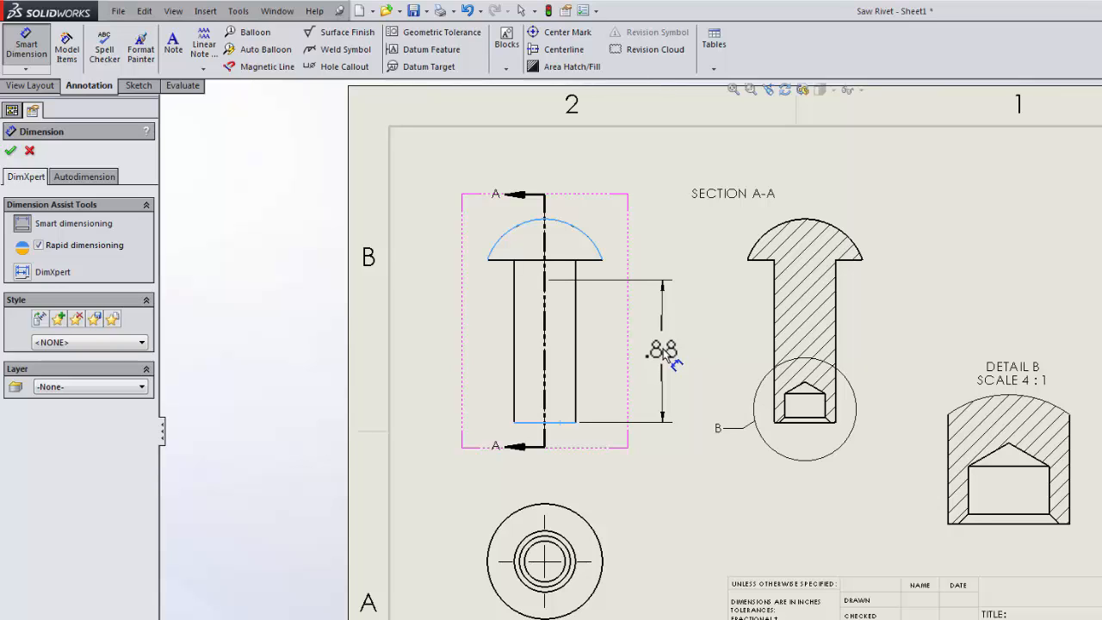
key("Escape")
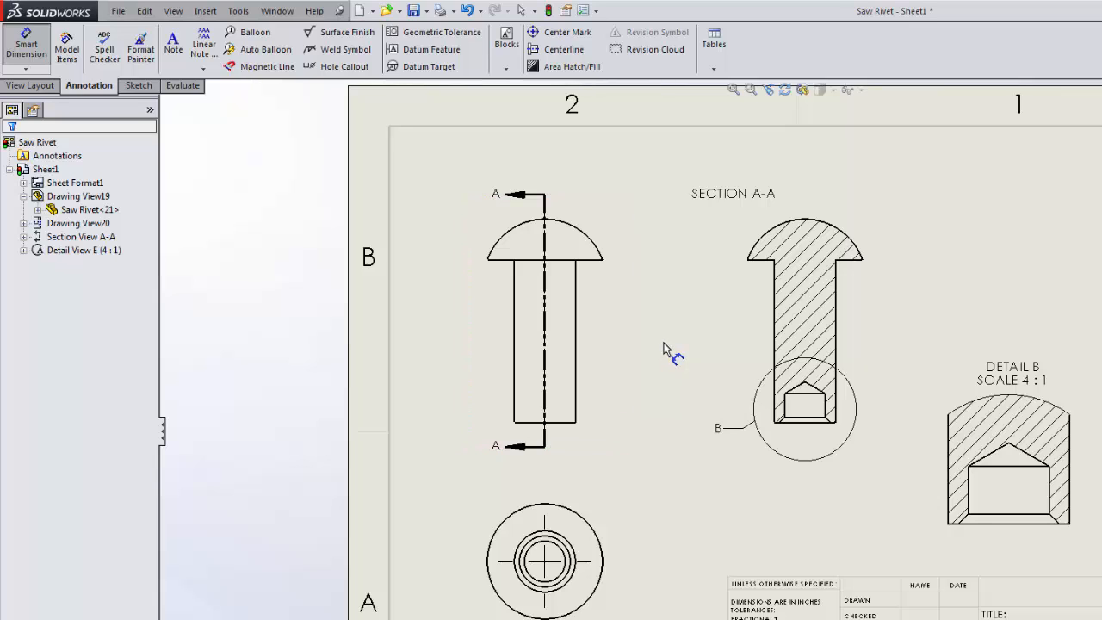
key("Escape")
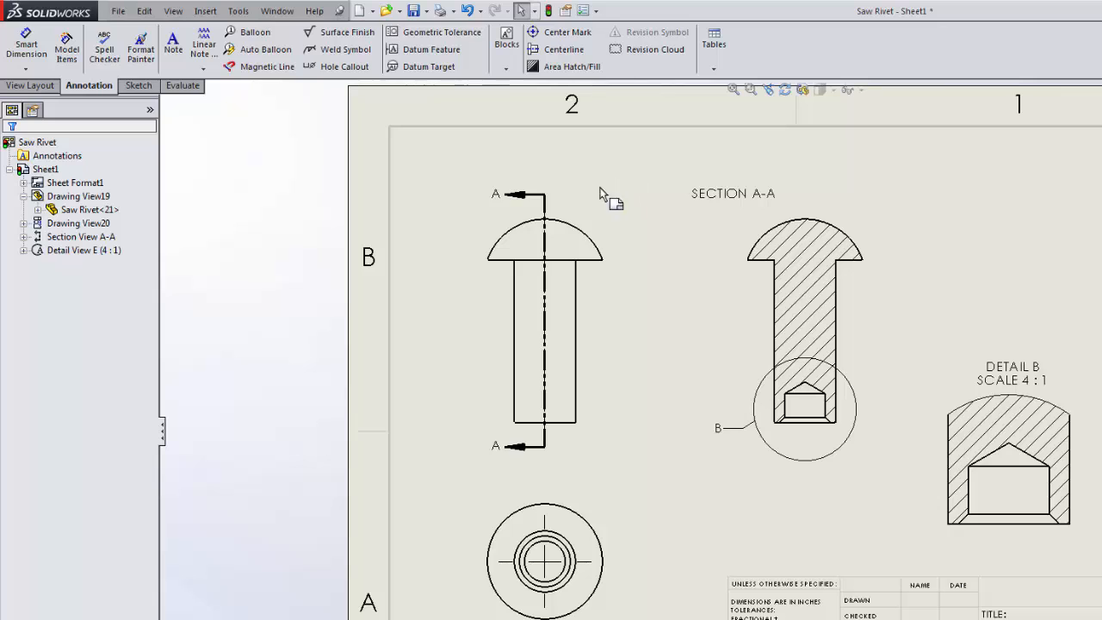
Insert model items from the entire model, including all dimension types, into all drawing views.
left_click(67, 43)
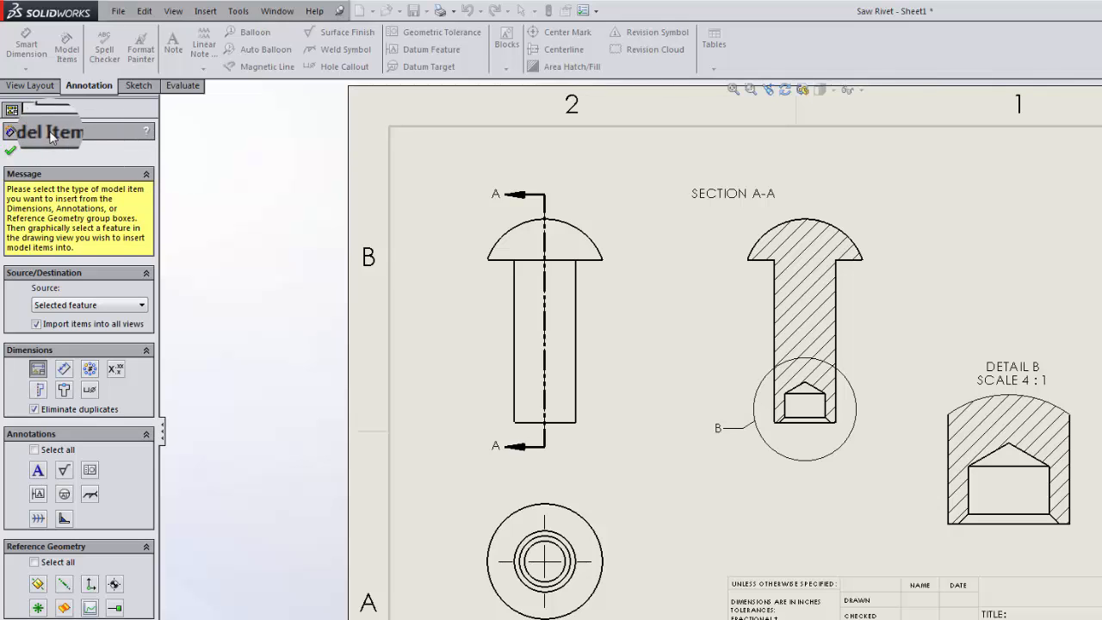
left_click(127, 306)
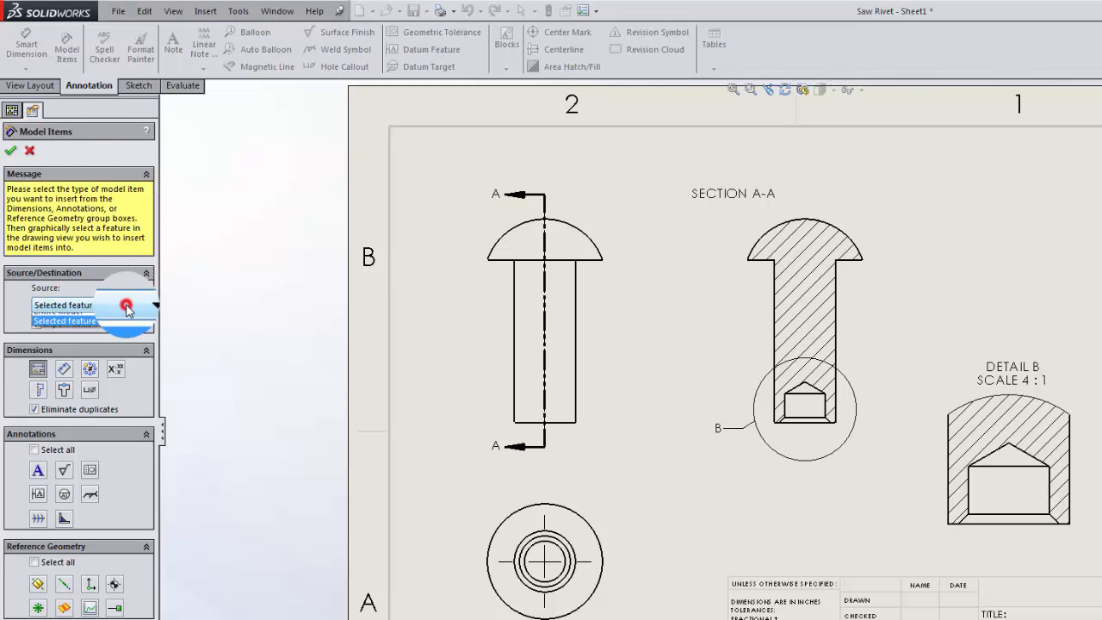
left_click(114, 312)
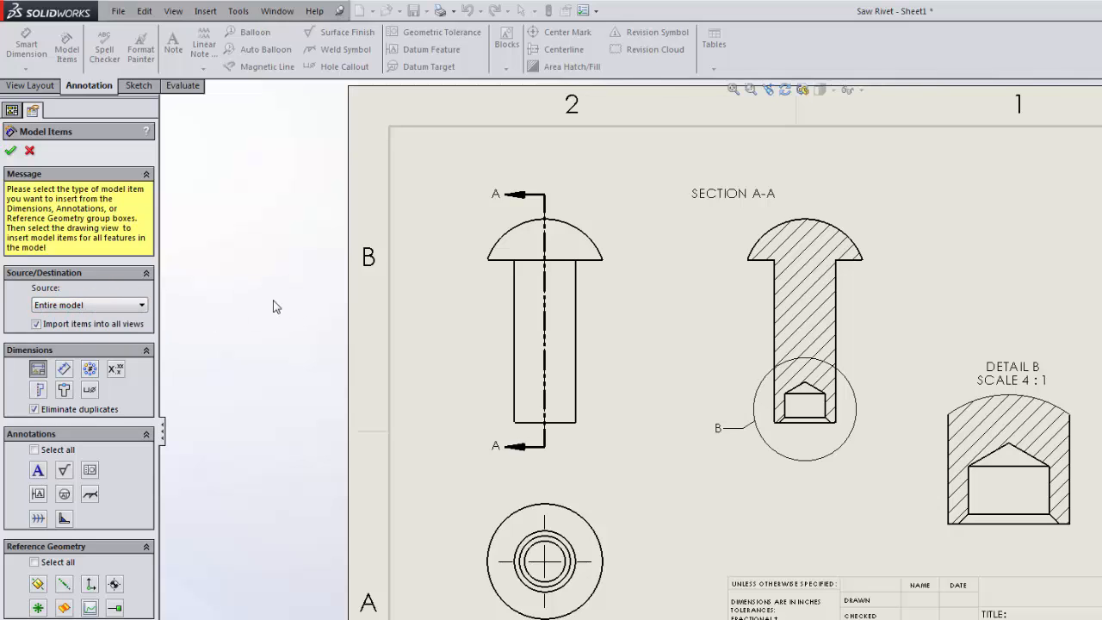
left_click(63, 371)
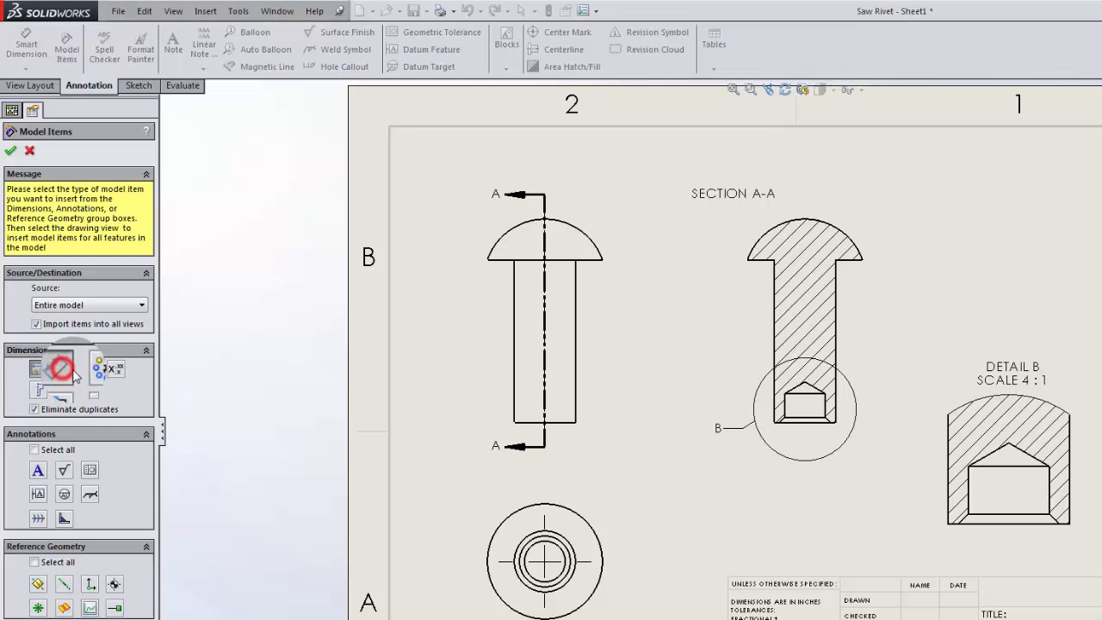
left_click(89, 369)
left_click(118, 370)
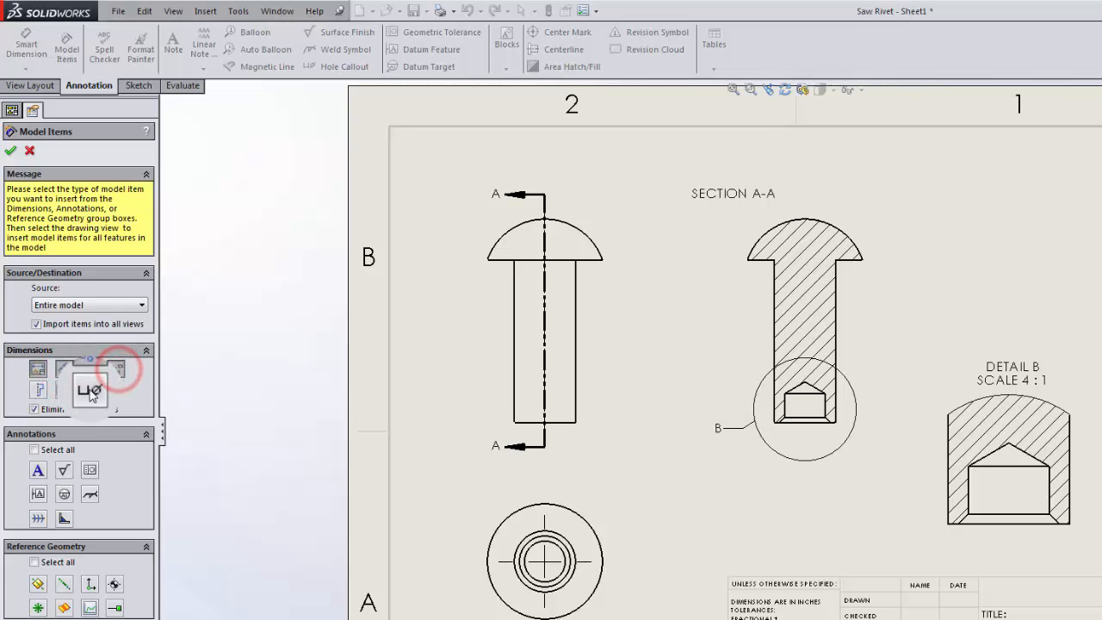
left_click(89, 389)
left_click(63, 389)
left_click(38, 391)
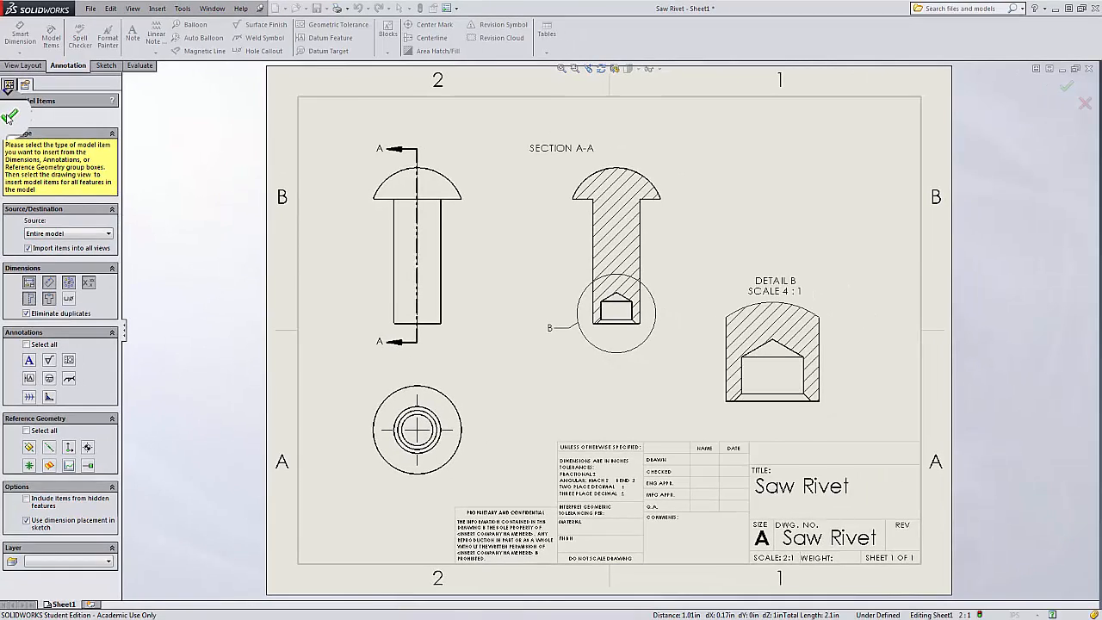
left_click(10, 142)
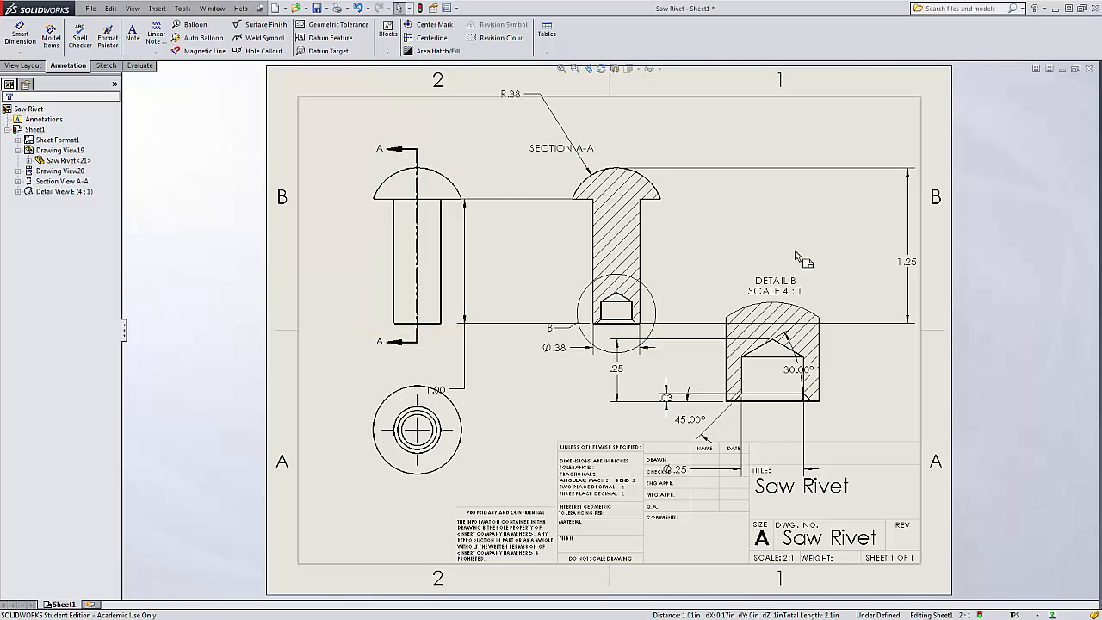
Move the 1.00 and 1.25 height dimensions to the left side of the section view.
left_click(336, 285)
left_click(447, 390)
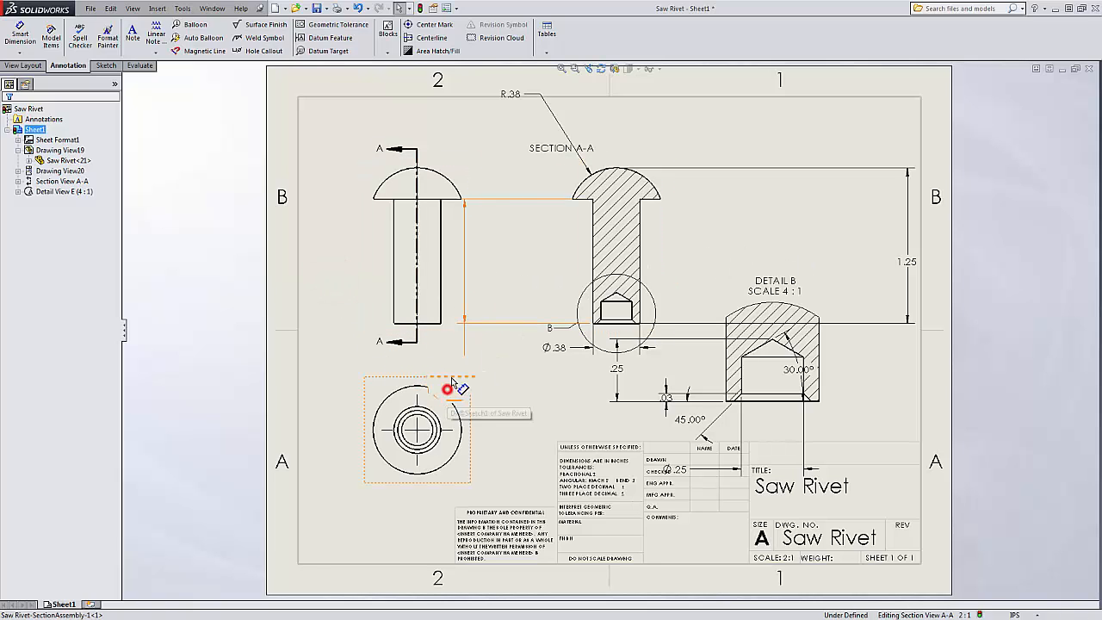
left_click_drag(453, 382, 517, 251)
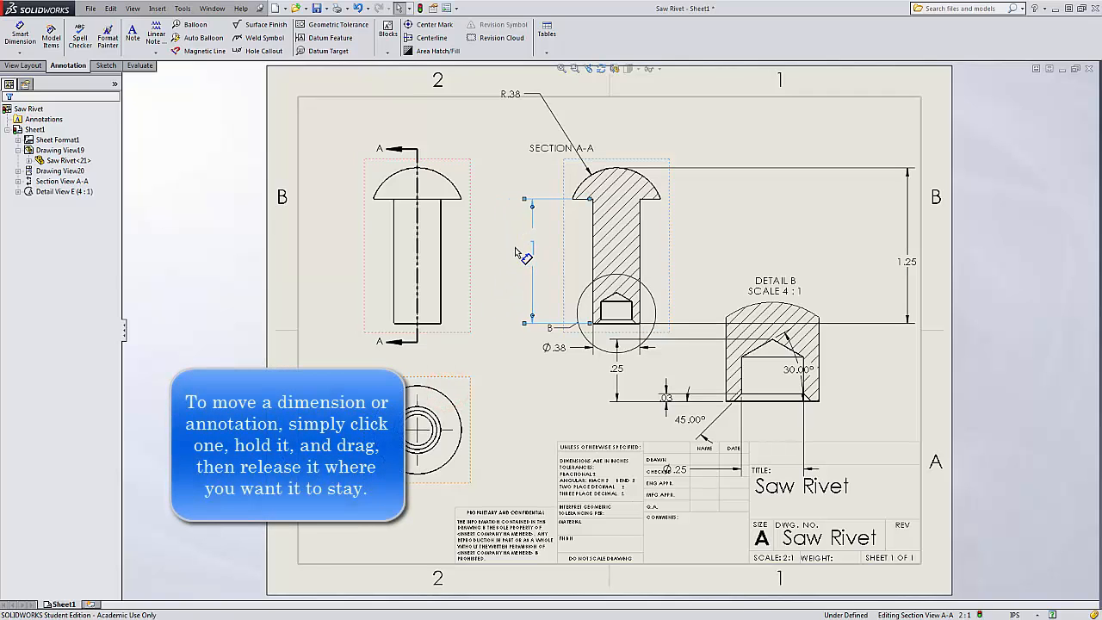
left_click_drag(913, 265, 504, 246)
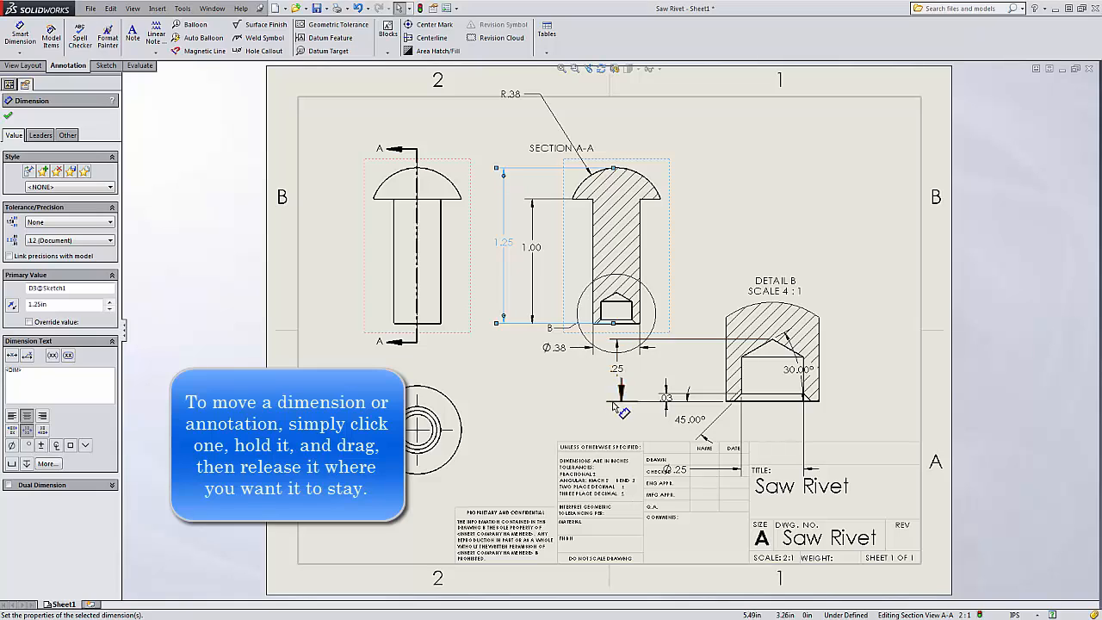
Reposition the Ø.38 diameter dimension beneath the section view.
mouse_move(560, 349)
left_mouse_down()
mouse_move(566, 360)
mouse_move(594, 348)
mouse_move(577, 358)
left_mouse_up()
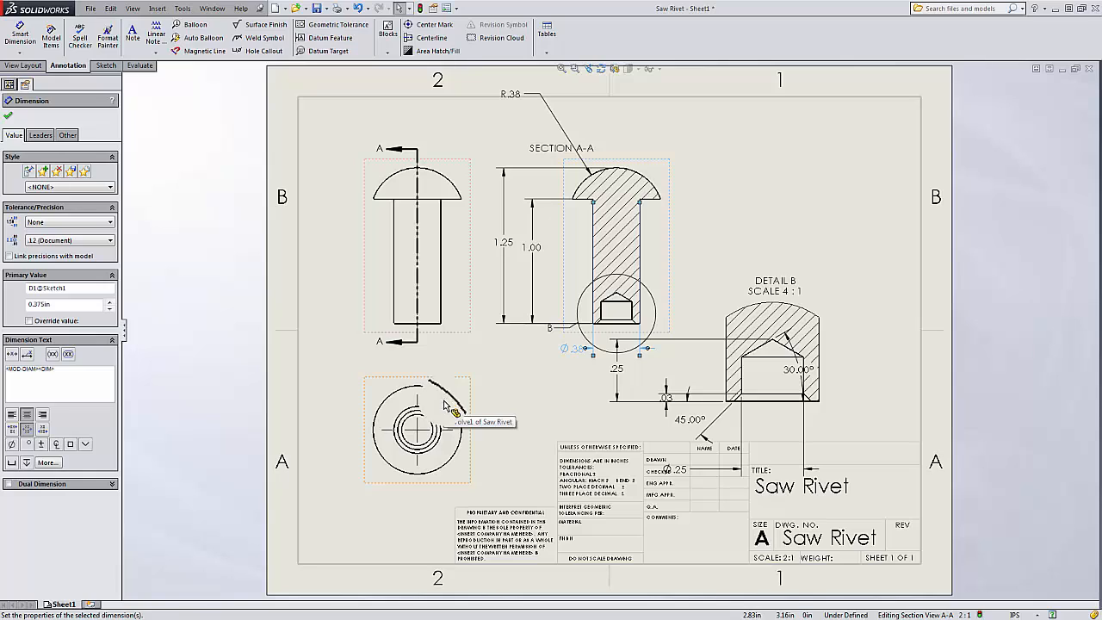
left_click(500, 372)
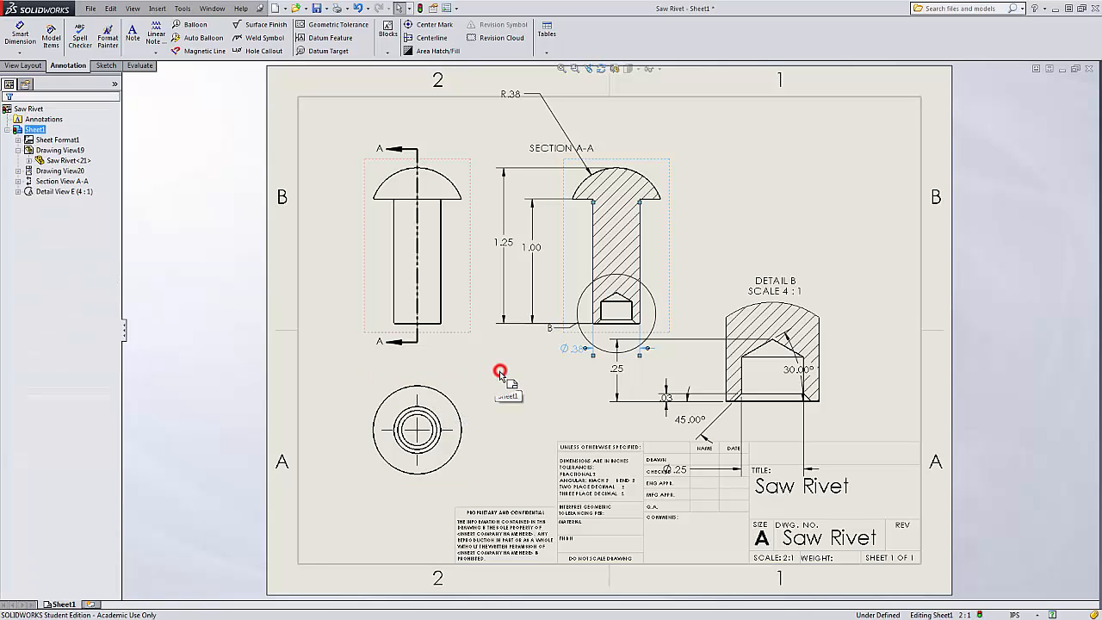
left_click_drag(577, 348, 536, 346)
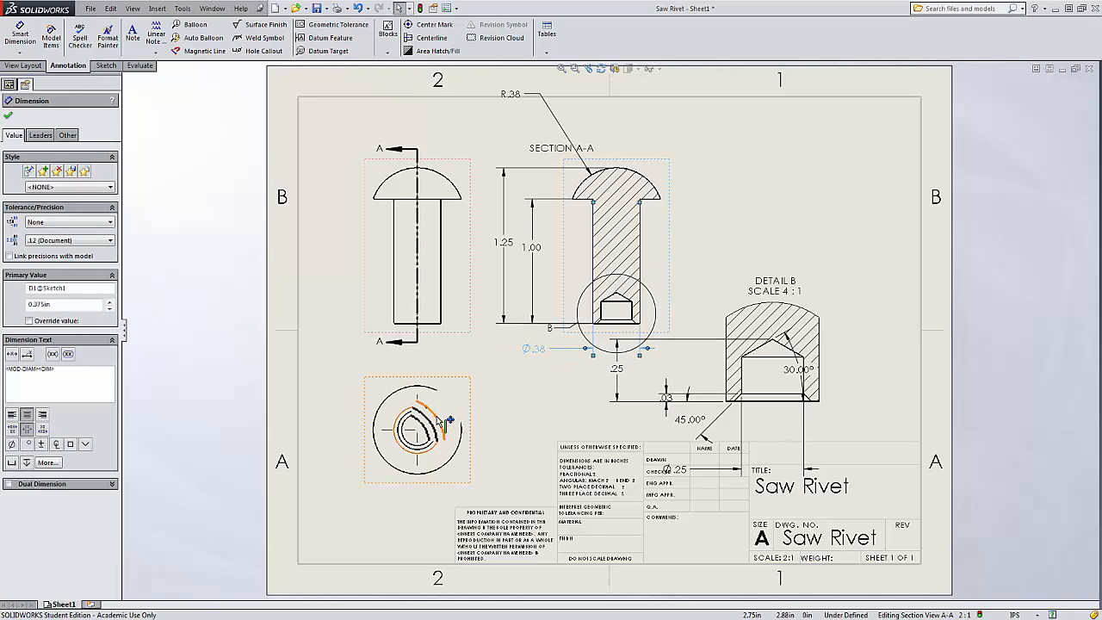
left_click(534, 393)
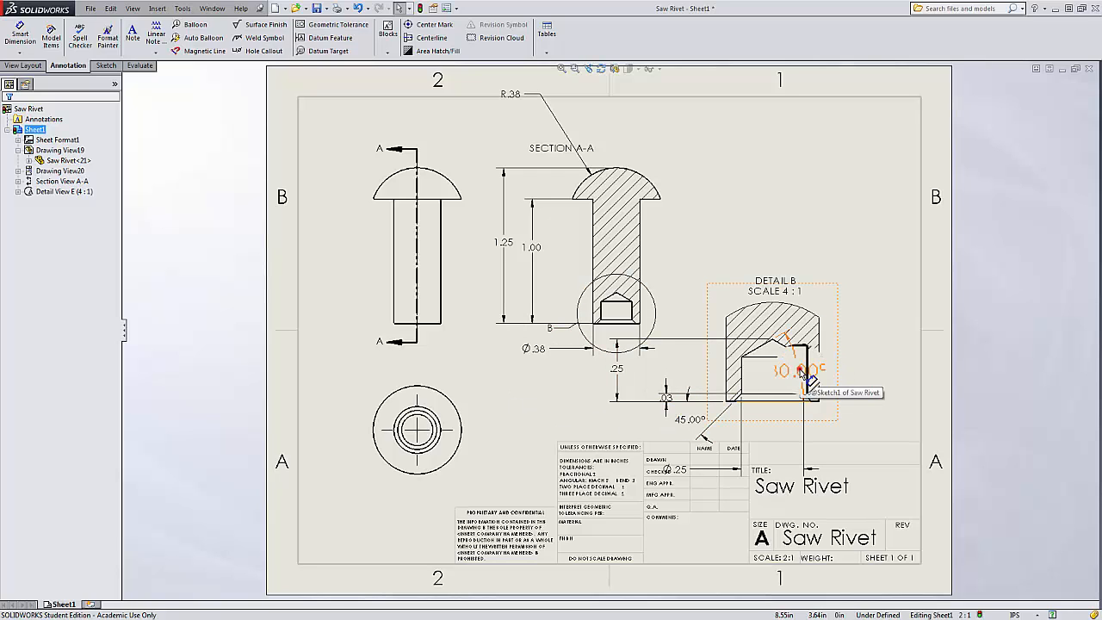
Move the 30.00° angle dimension outside the detail view and raise the detail view toward the sheet's top border.
left_click_drag(801, 370, 875, 348)
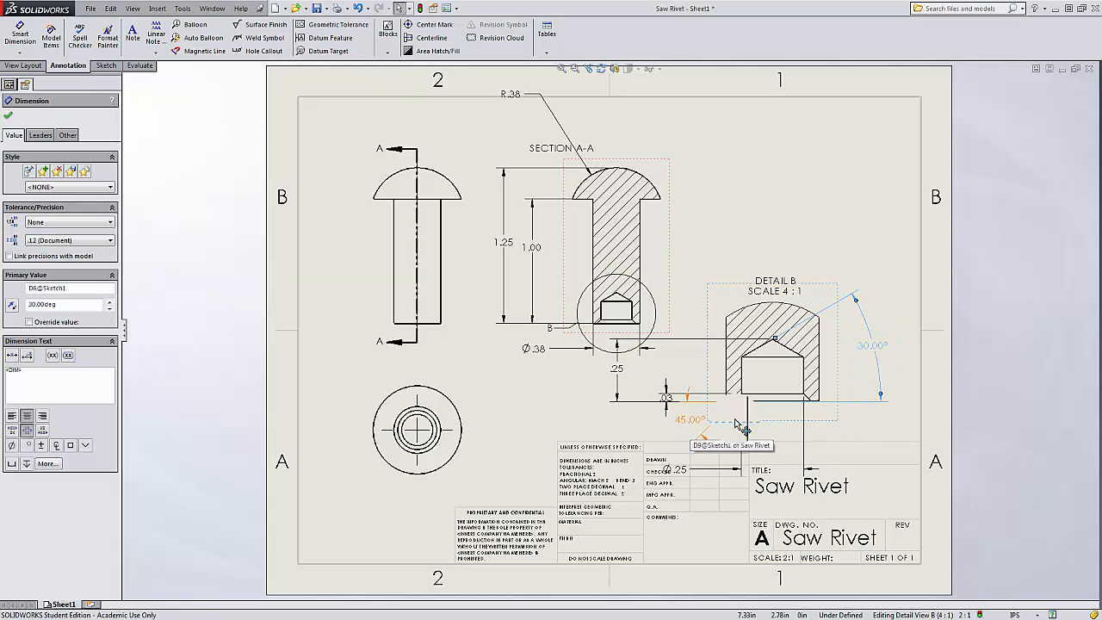
left_click_drag(829, 294, 841, 114)
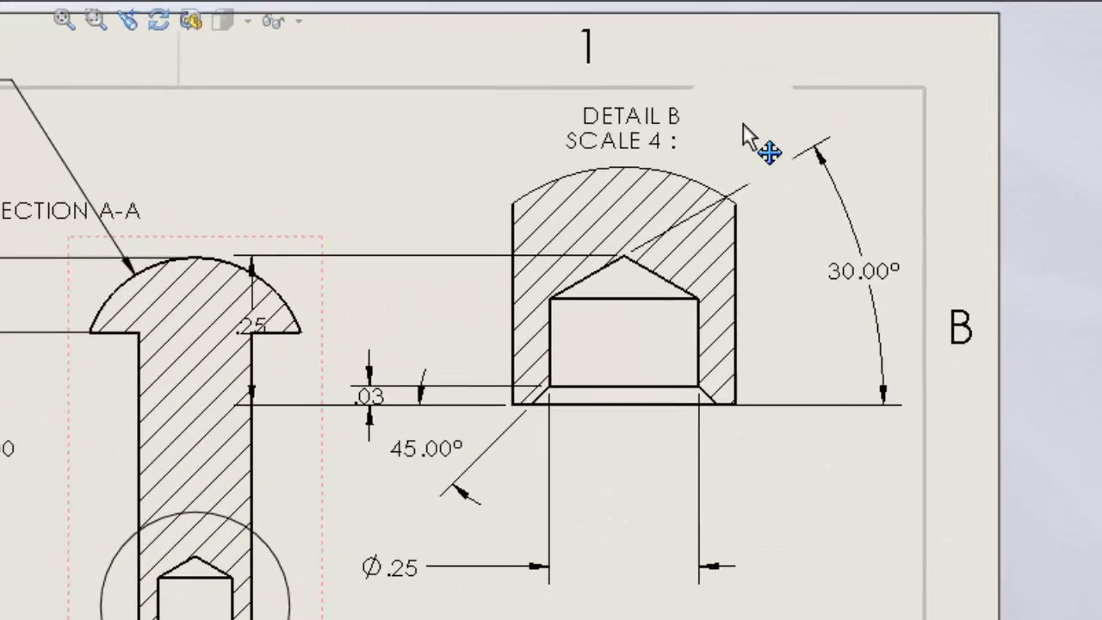
left_click(776, 124)
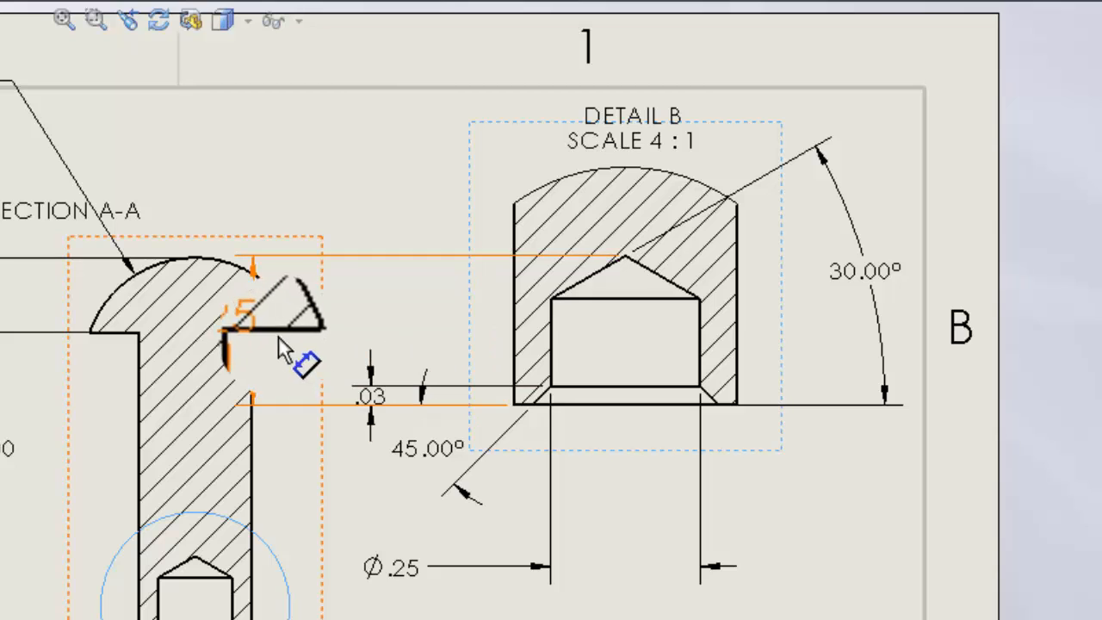
Arrange the .25 depth, Ø.25 diameter and .03 dimensions around the detail view.
left_click_drag(263, 325, 422, 322, "shift")
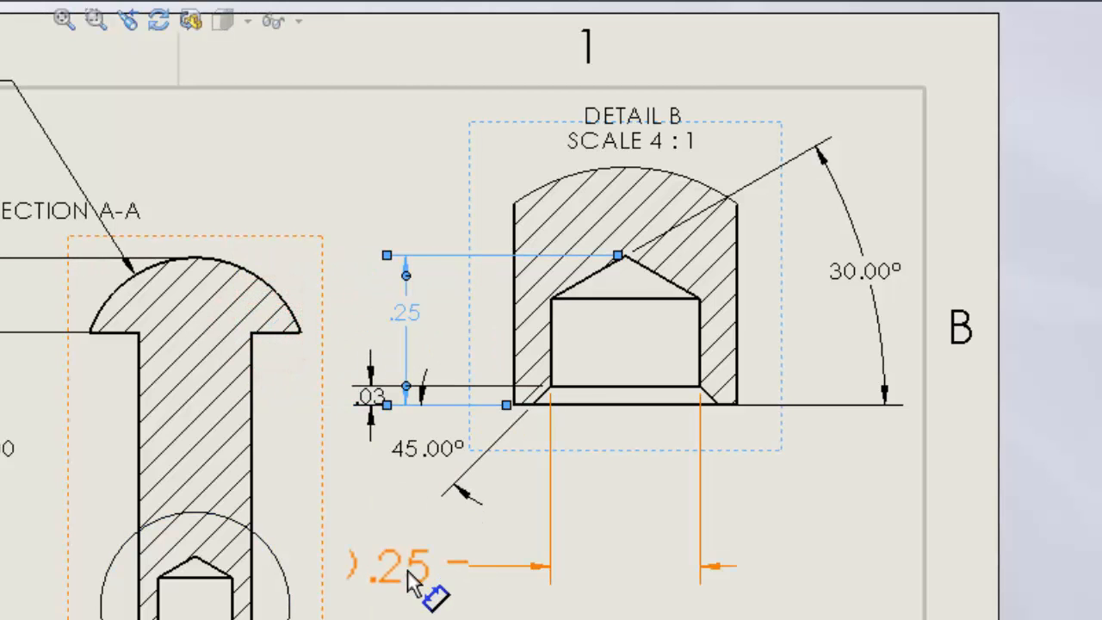
left_click_drag(406, 571, 650, 536, "shift")
left_click_drag(382, 392, 832, 465)
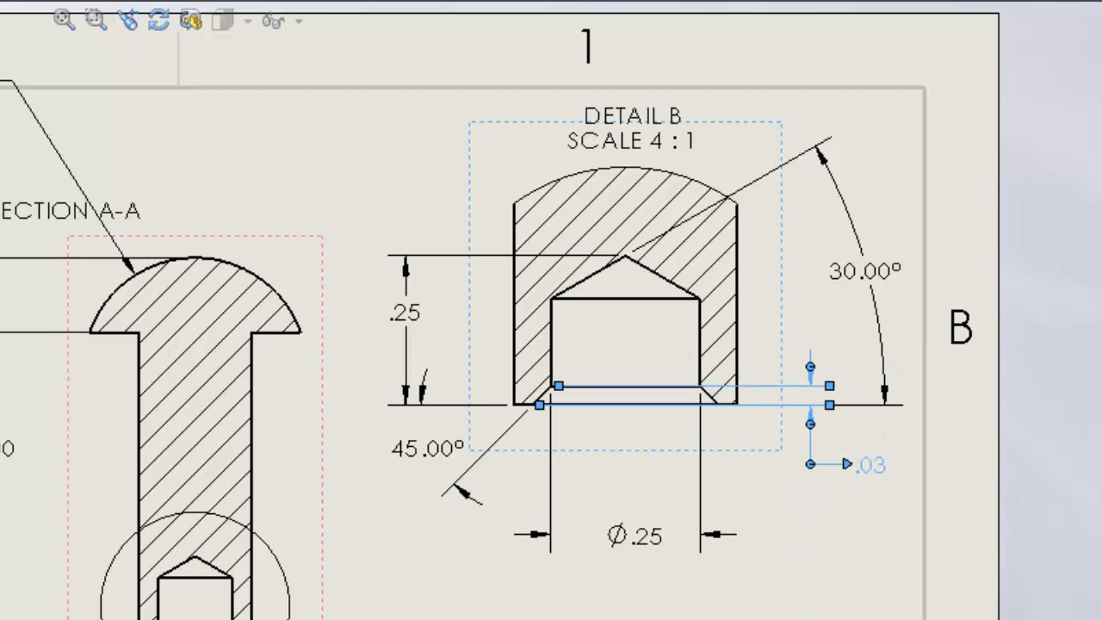
left_click(812, 614)
Fine-tune the positions of the .25 and 45.00° dimensions beside the detail view.
left_click_drag(407, 313, 399, 332)
left_click_drag(428, 448, 436, 473)
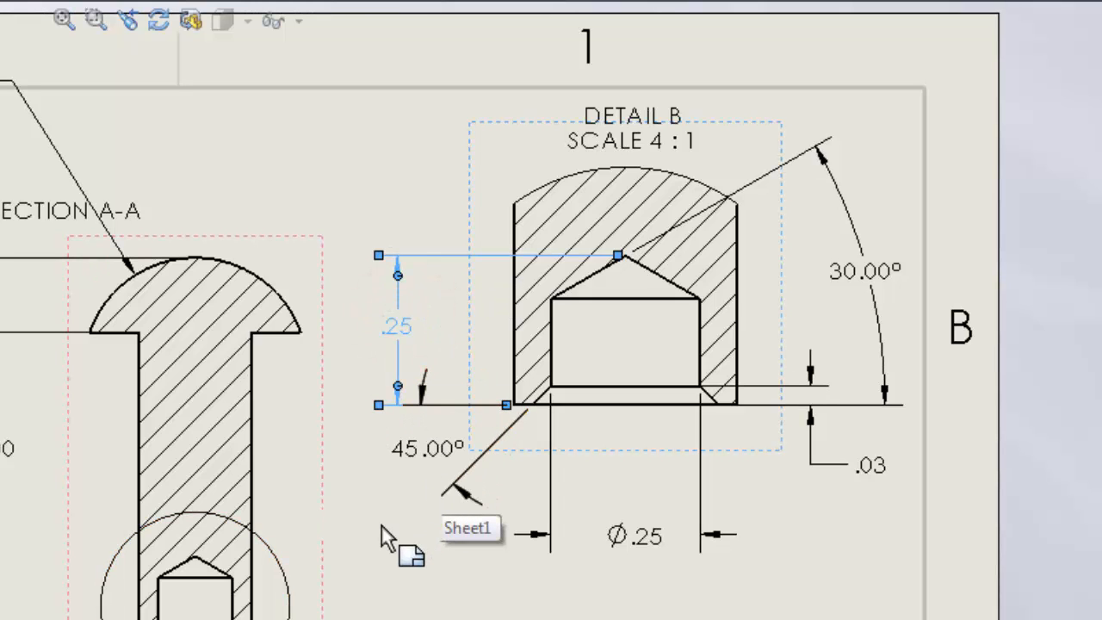
left_click(394, 325)
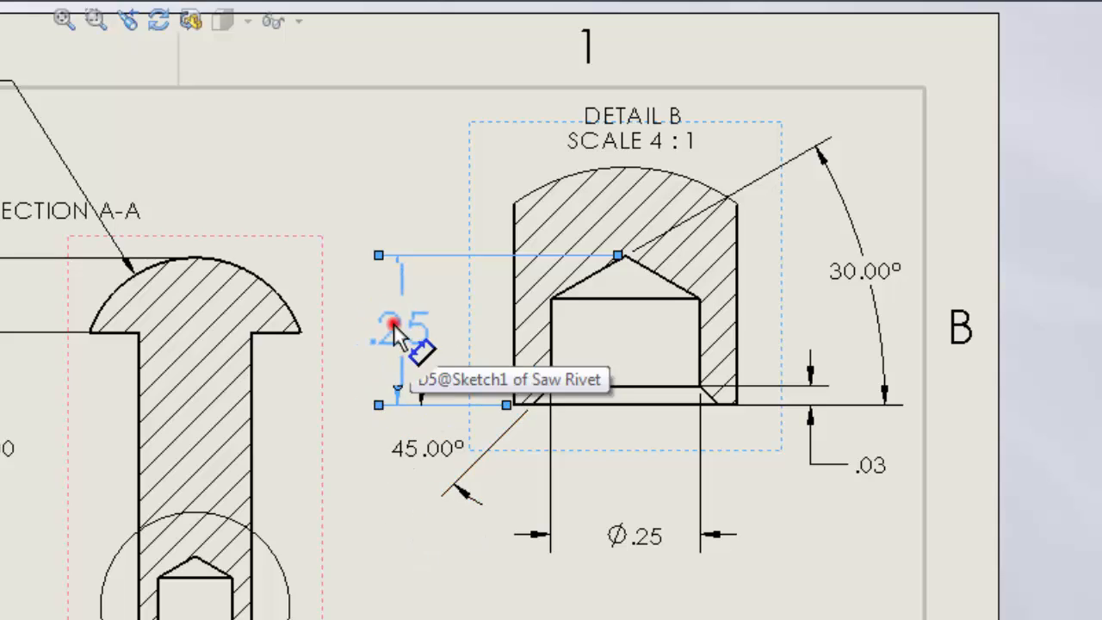
left_click_drag(393, 325, 472, 328)
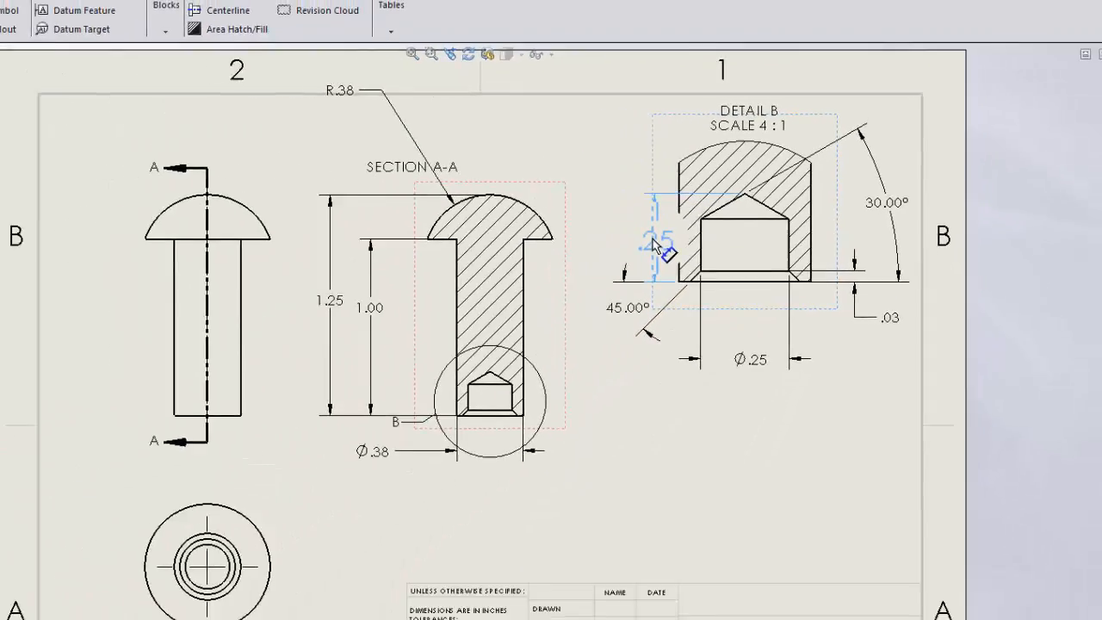
left_click(671, 440)
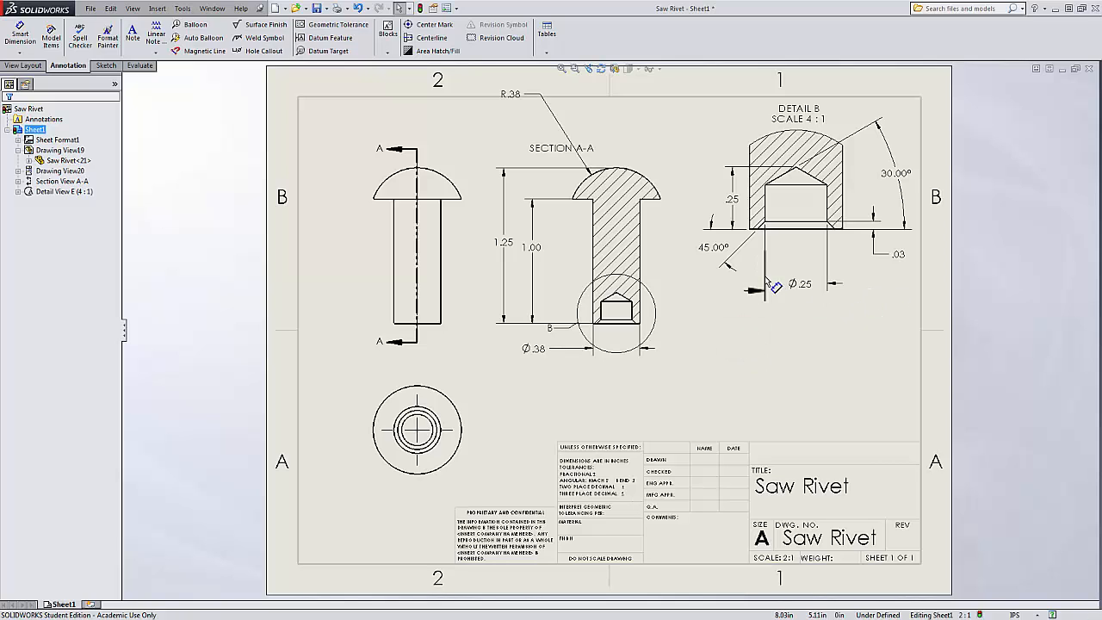
Set the 45° angle dimension in the detail view to a precision of .1 (one decimal place).
left_click_drag(716, 251, 901, 177)
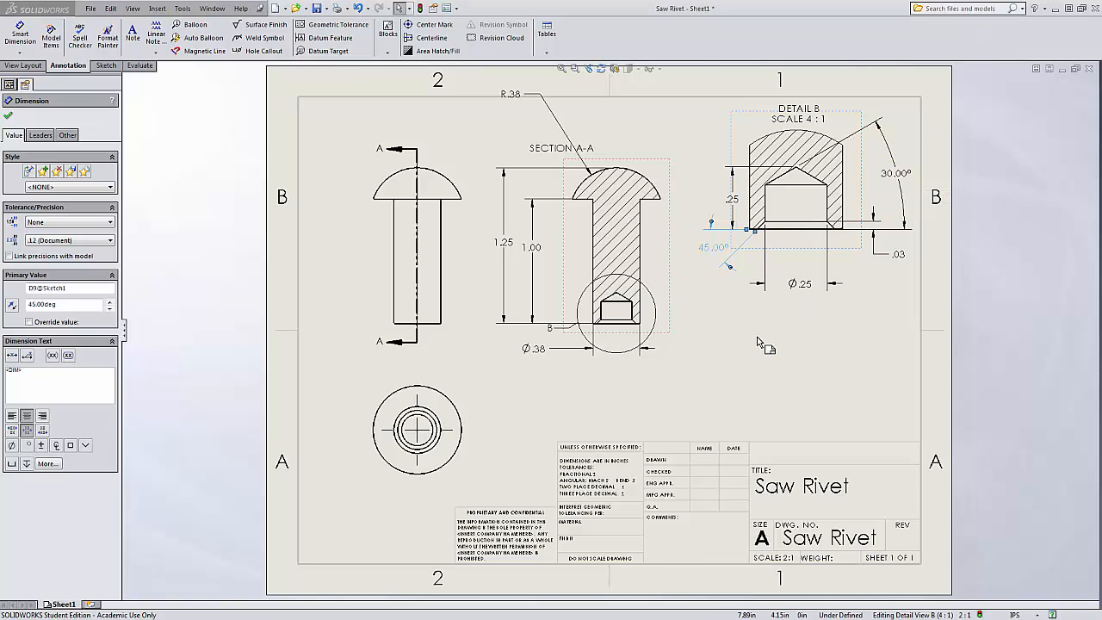
left_click(720, 306)
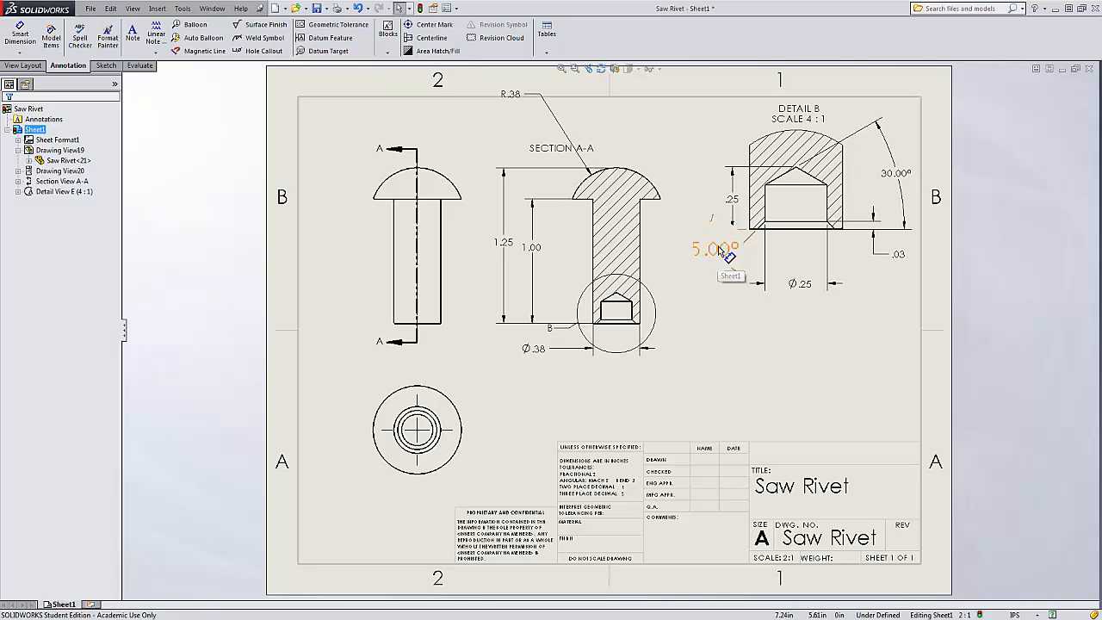
left_click(721, 250)
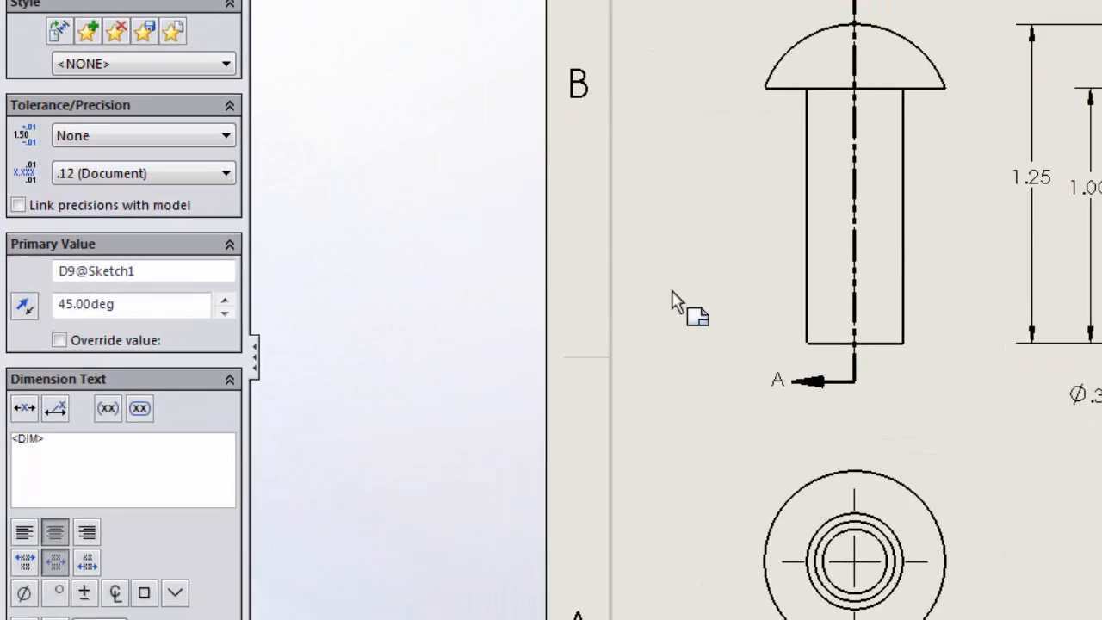
left_click(212, 173)
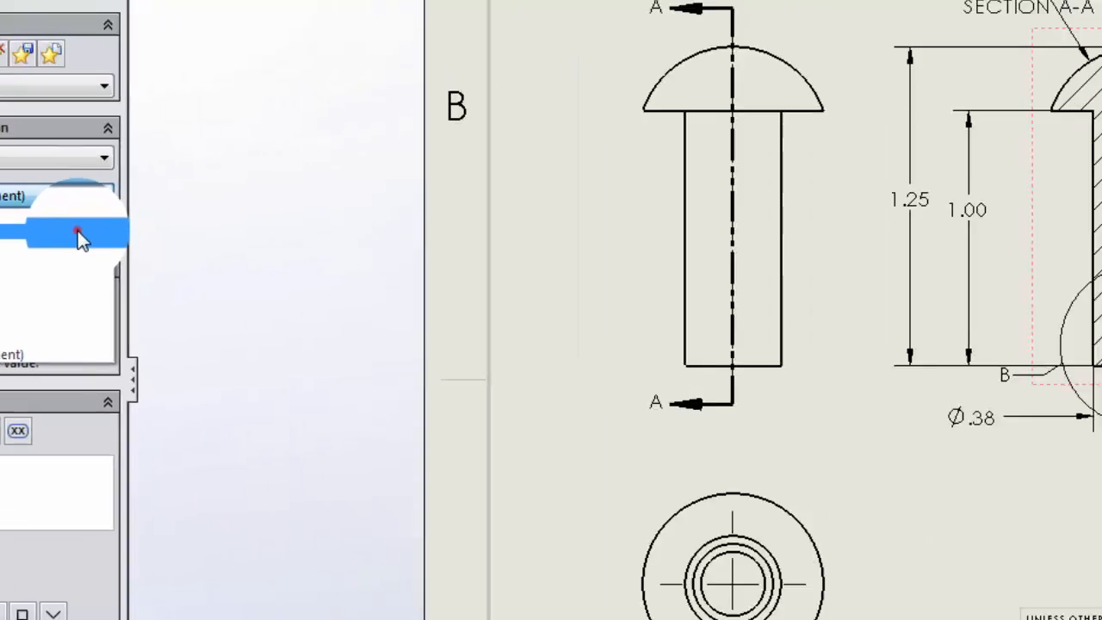
left_click(199, 210)
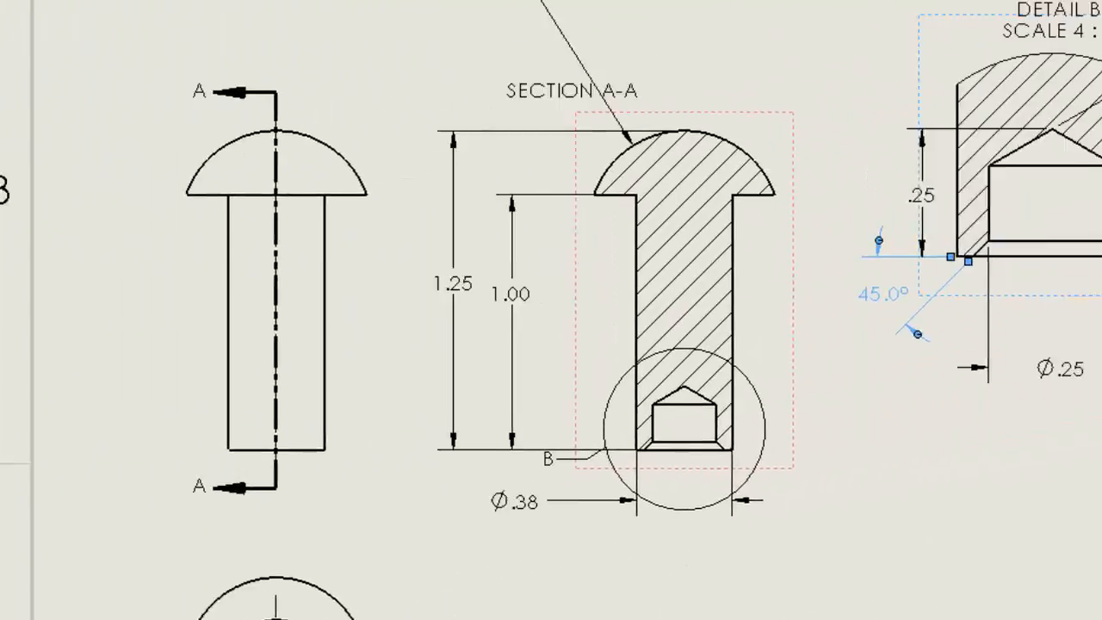
left_click(784, 541)
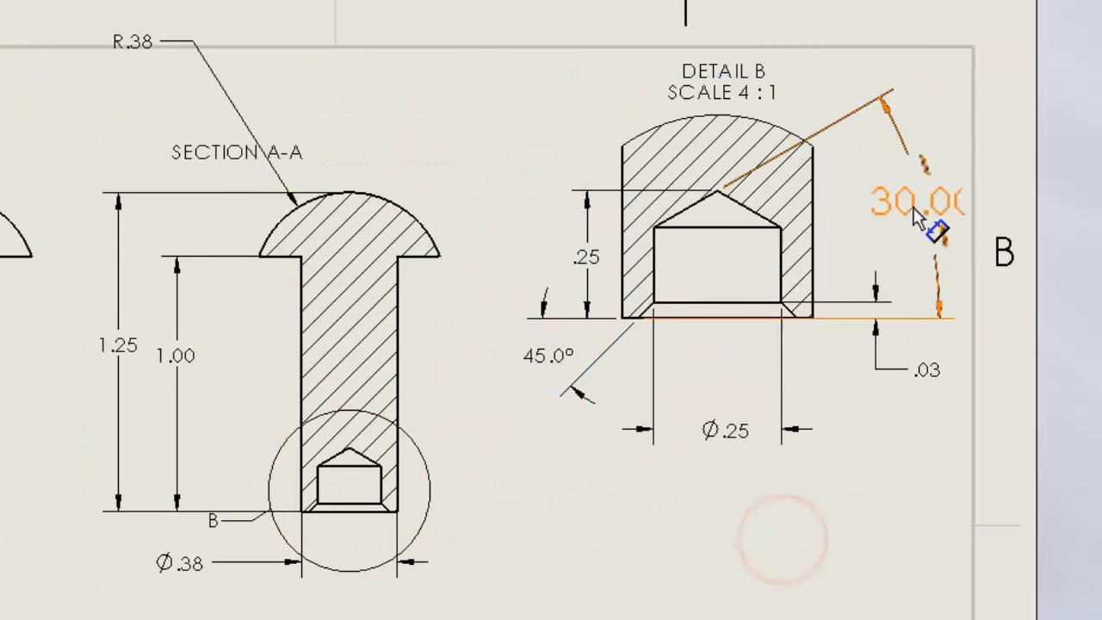
Set the 30° angle dimension's precision to .1 and nudge it slightly beside the detail view.
left_click(918, 211)
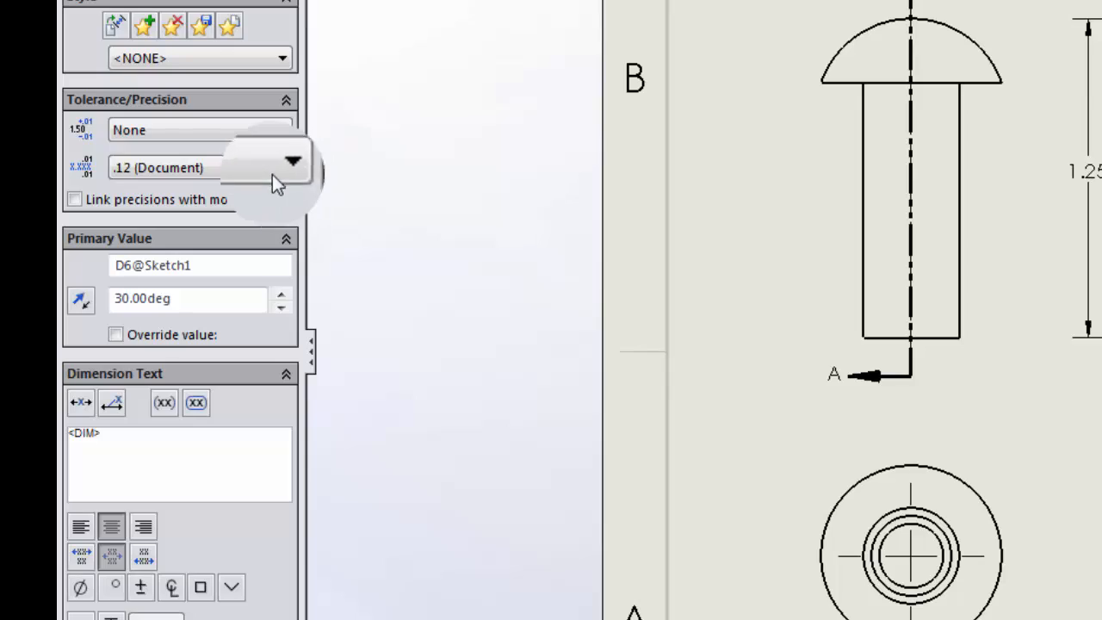
left_click(270, 172)
left_click(253, 205)
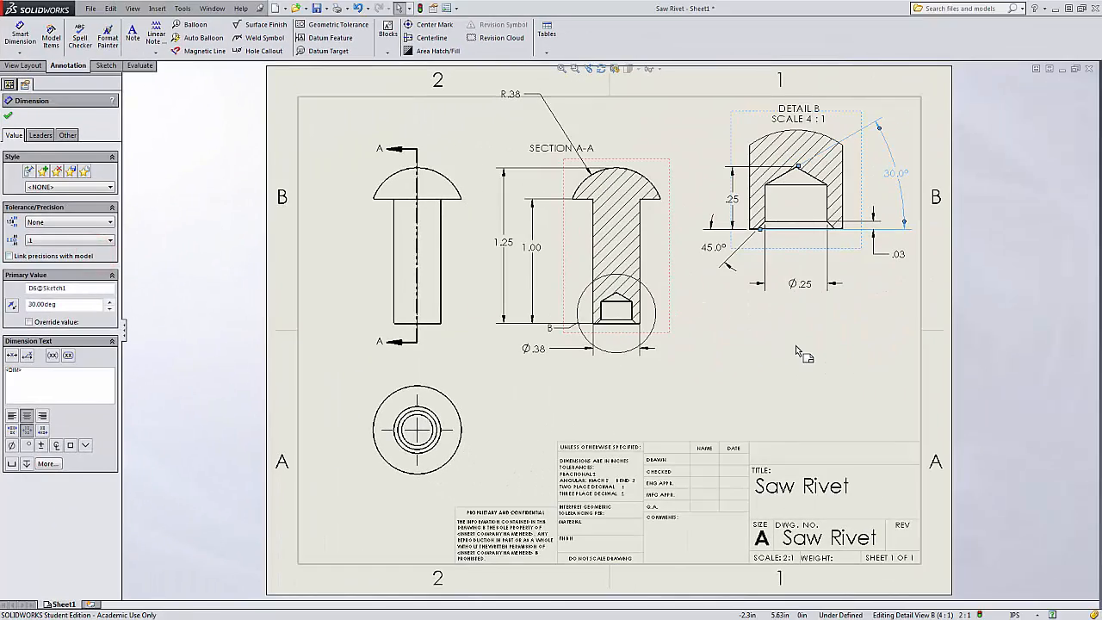
left_click(796, 348)
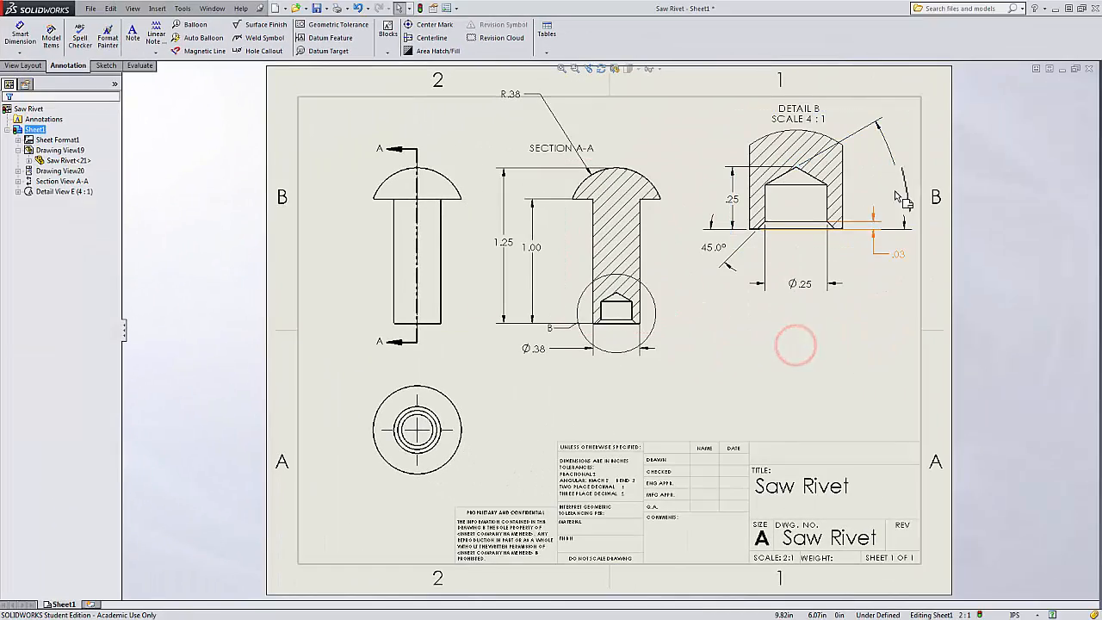
left_click_drag(901, 177, 896, 197)
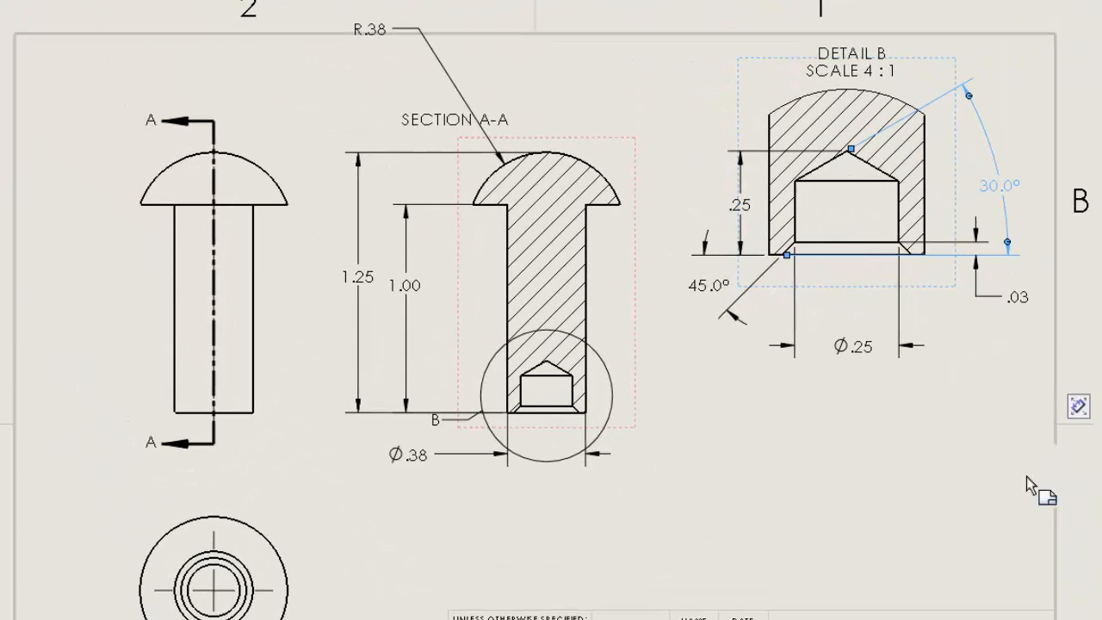
left_click(968, 545)
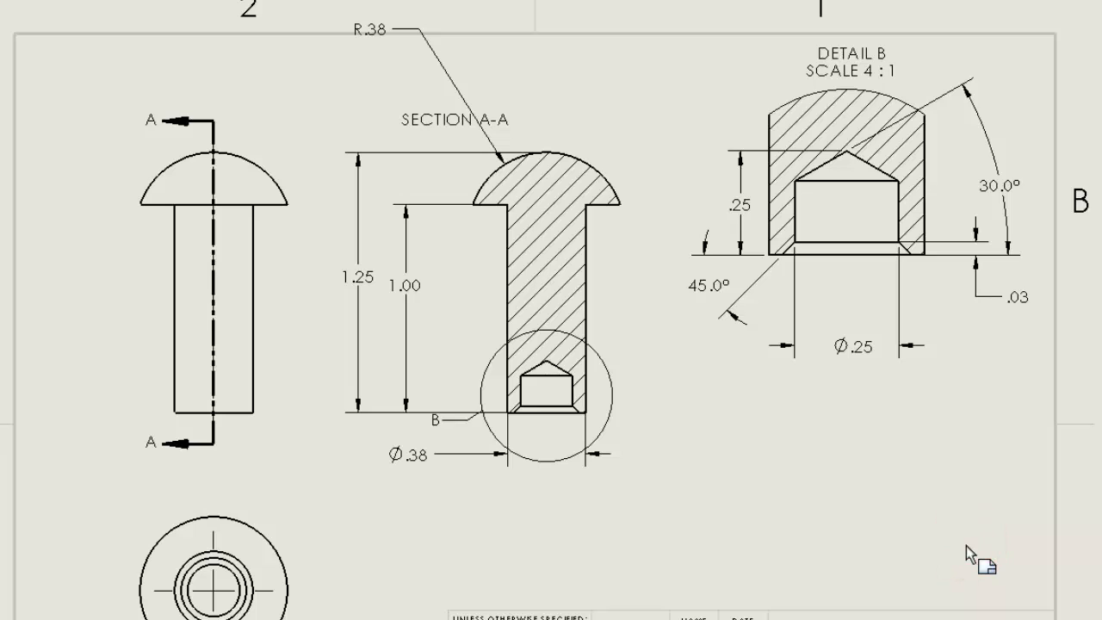
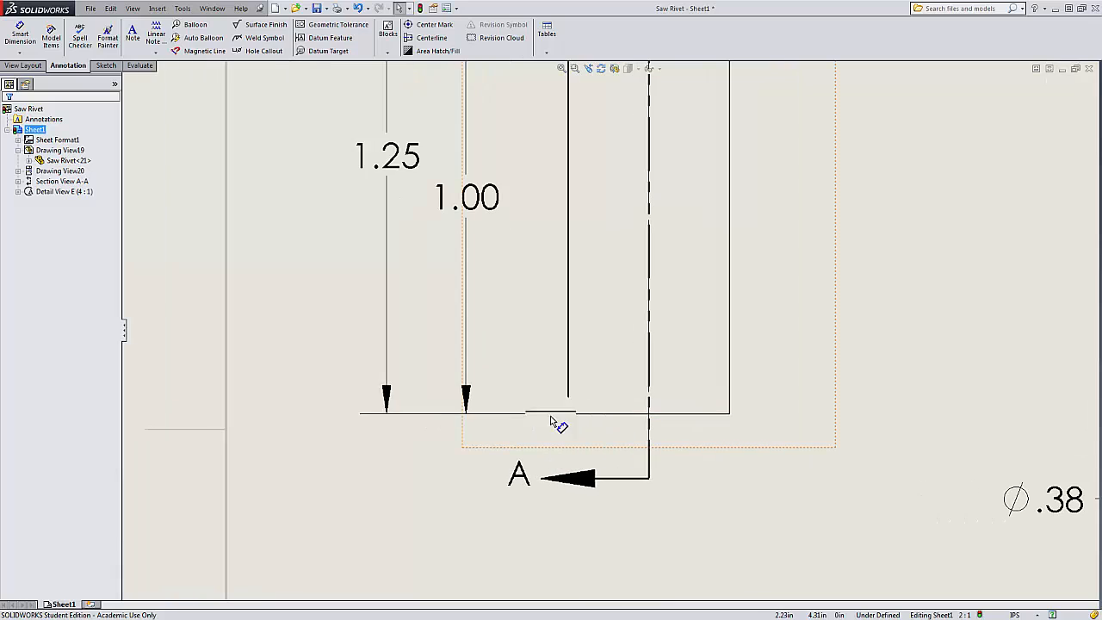
Adjust the extension lines of the 1.25 and 1.00 dimensions so they meet the rivet's bottom edge in the front view.
left_click_drag(509, 419, 639, 422)
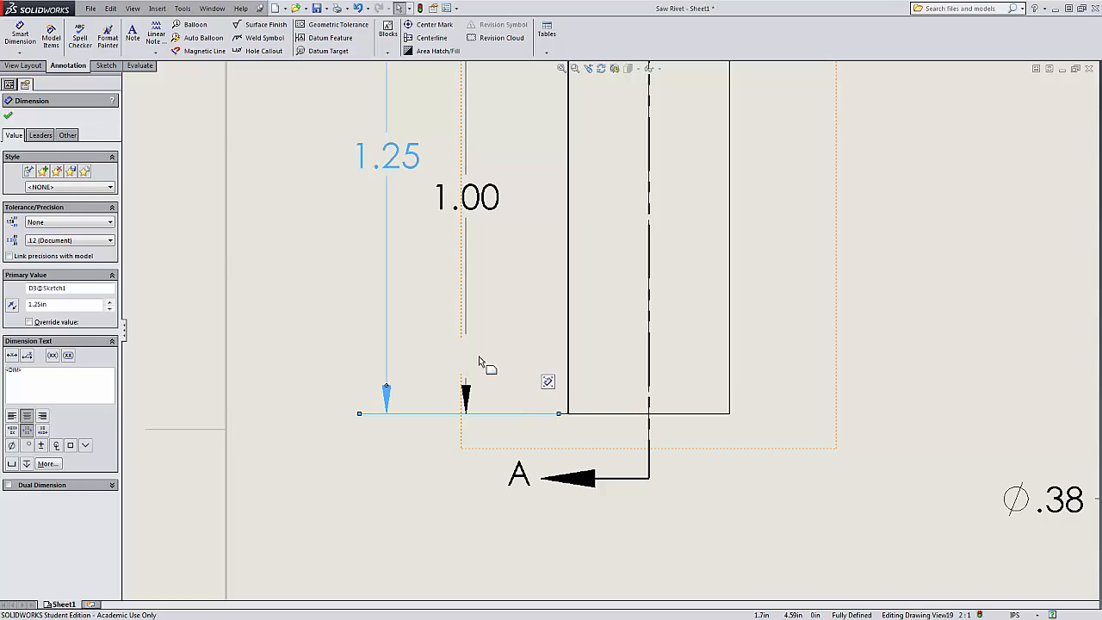
left_click_drag(466, 372, 637, 418)
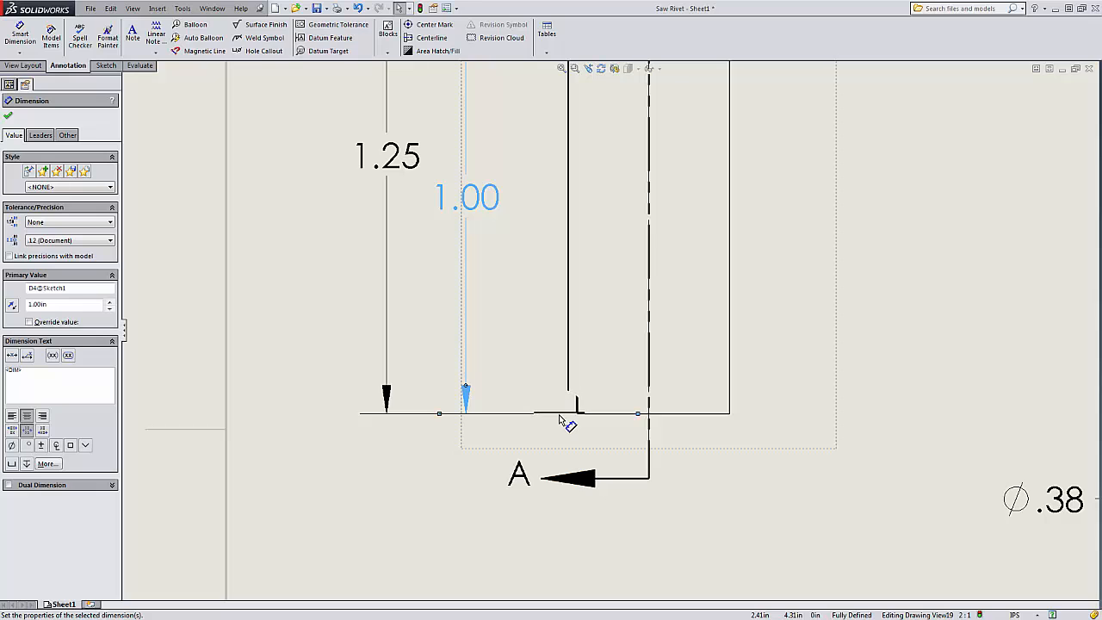
left_click(736, 504)
key("f")
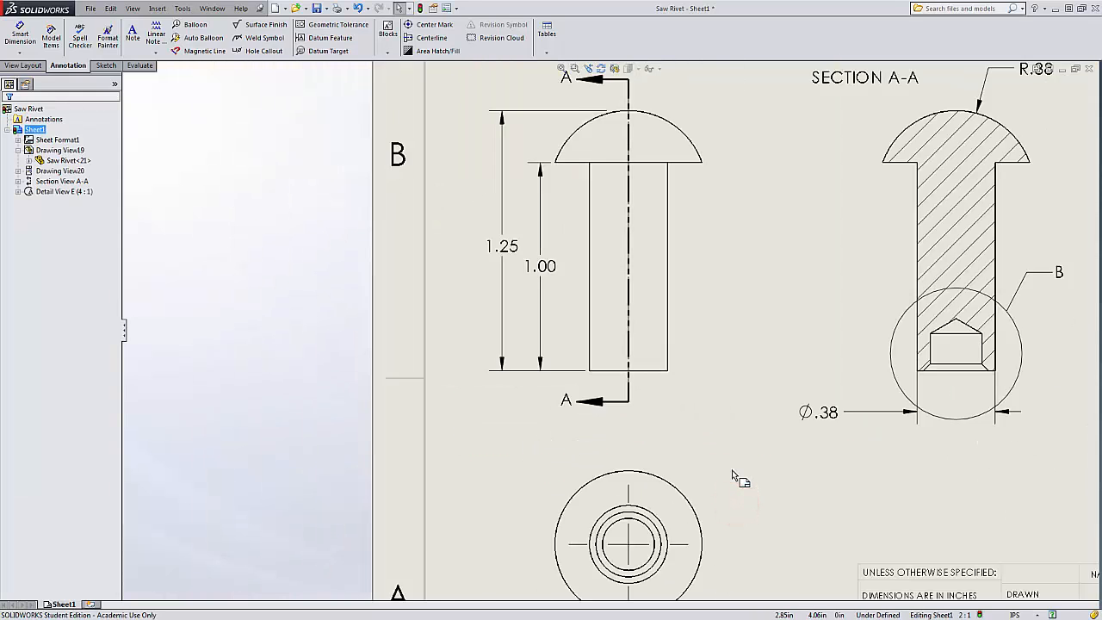
Shorten the Ø.38 dimension's extension lines so they start at the bottom of the section view.
scroll(792, 355, "down", 5)
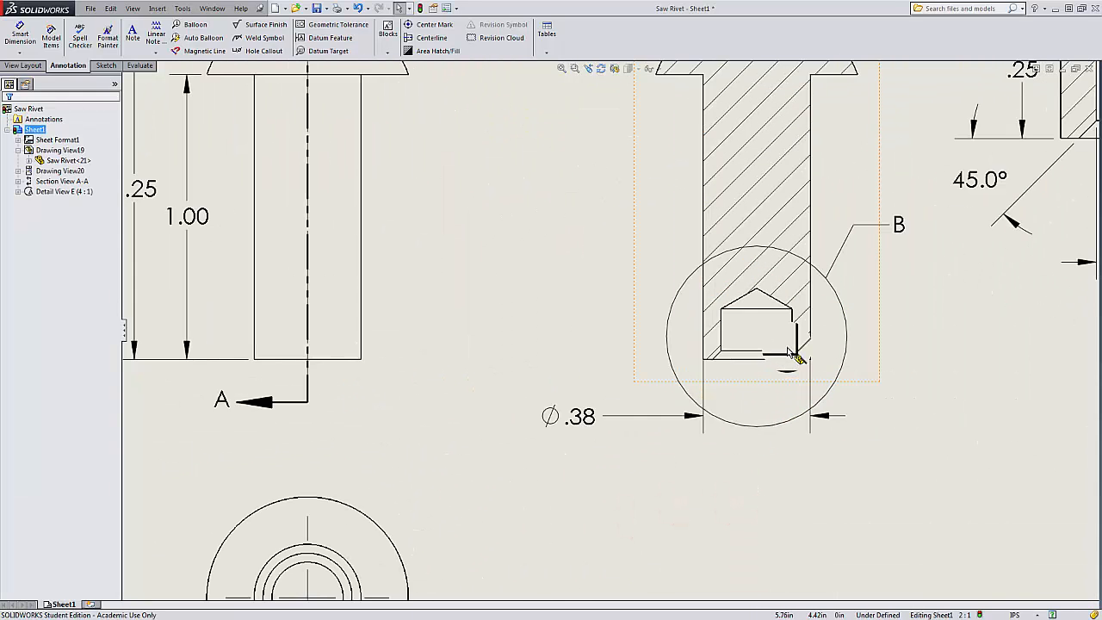
left_click(515, 439)
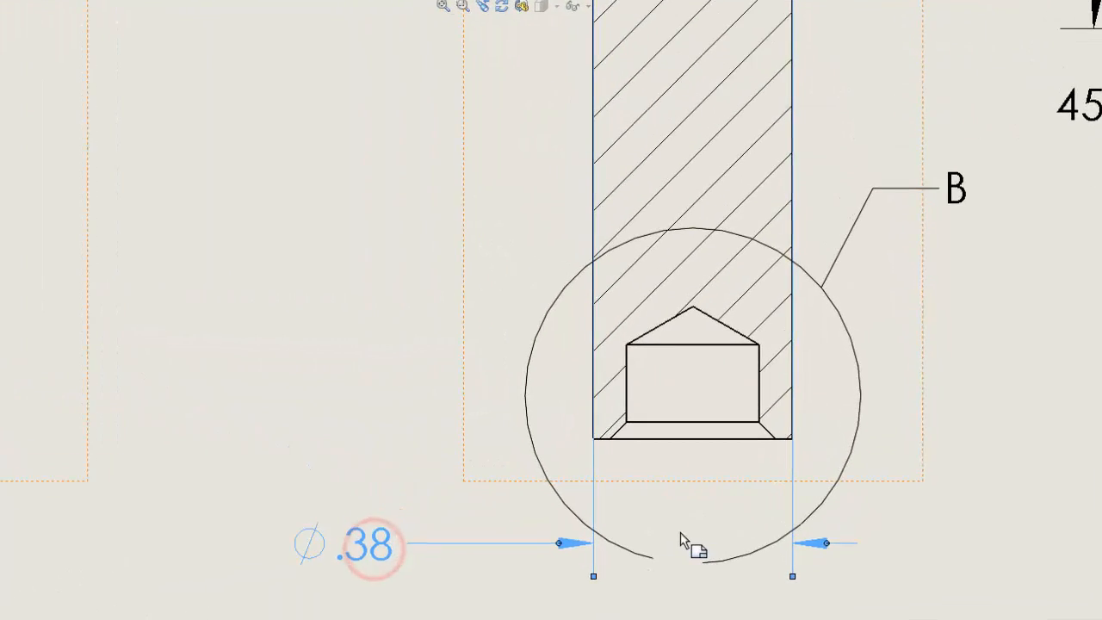
key("f")
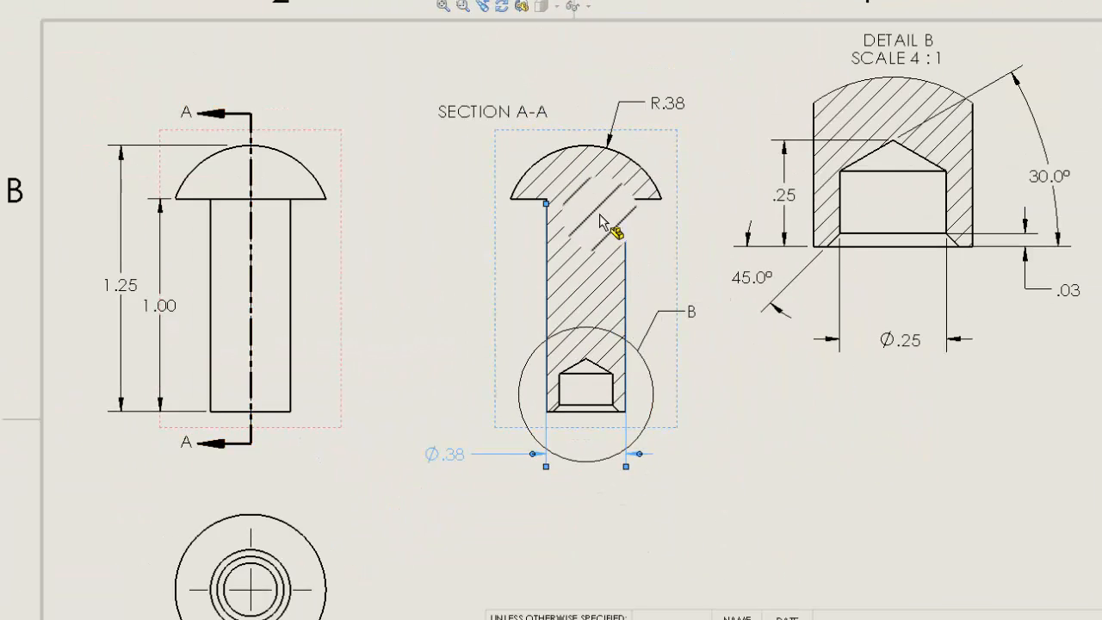
scroll(600, 220, "down", 2)
left_click_drag(524, 219, 529, 499)
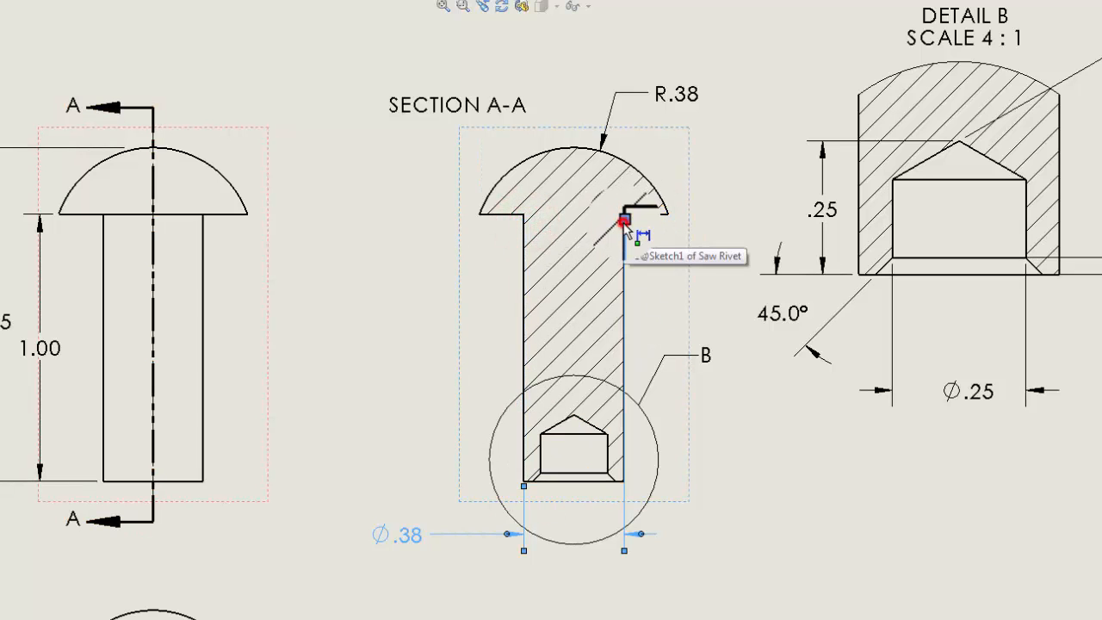
mouse_move(625, 219)
left_mouse_down()
mouse_move(634, 465)
mouse_move(624, 475)
left_mouse_up()
scroll(569, 485, "up", 5)
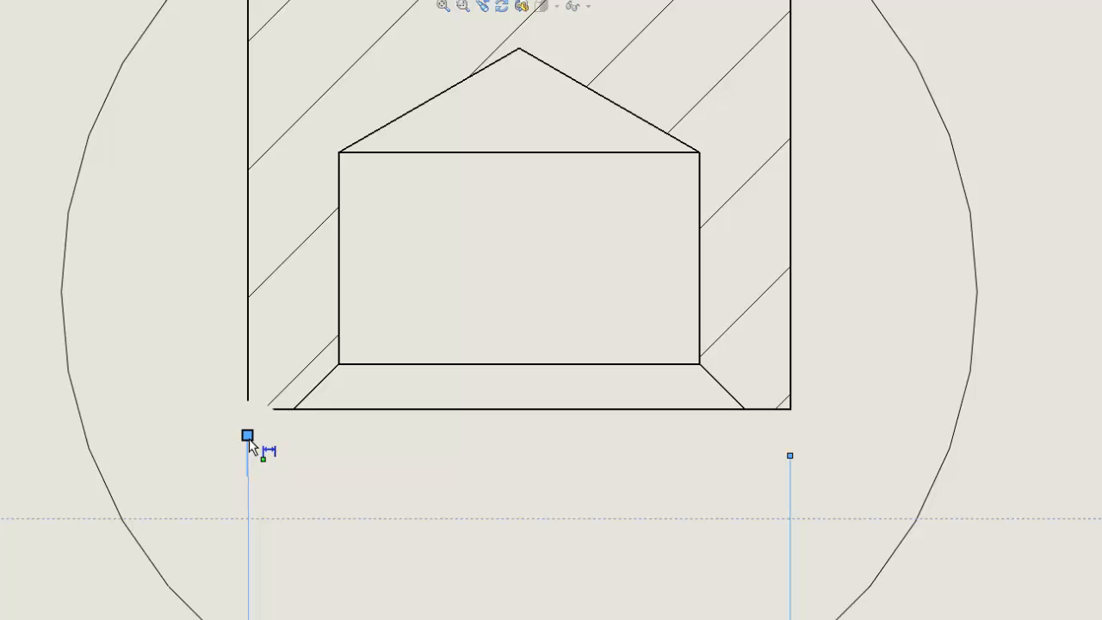
left_click_drag(244, 437, 248, 411)
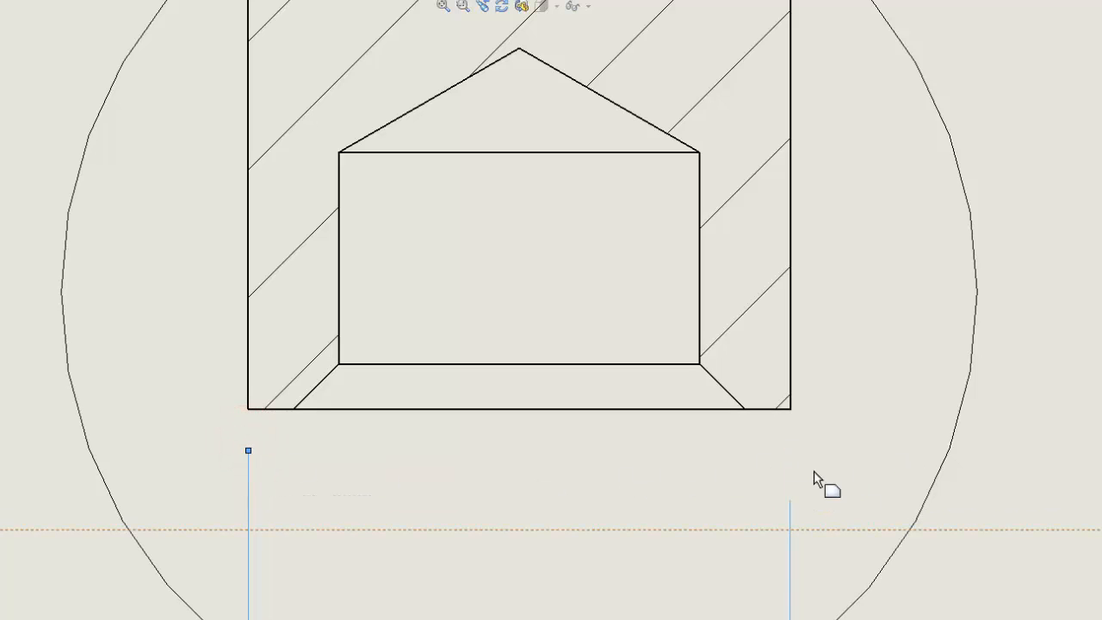
Zoom in and examine the dimensions and extension lines around the detail view.
scroll(679, 492, "down", 6)
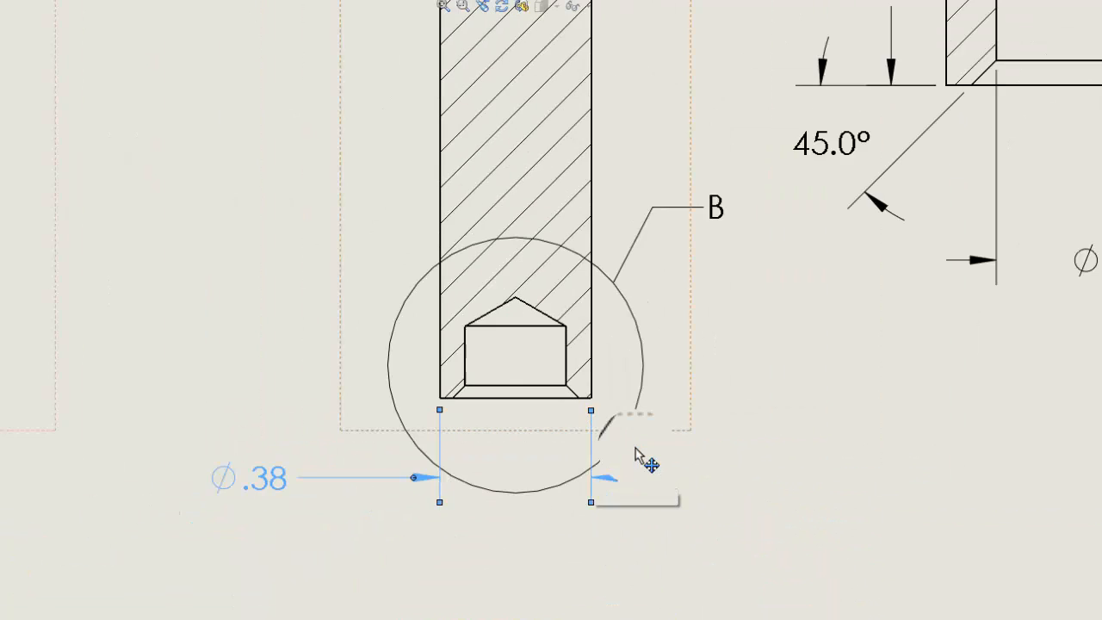
scroll(781, 343, "down", 4)
scroll(818, 205, "up", 4)
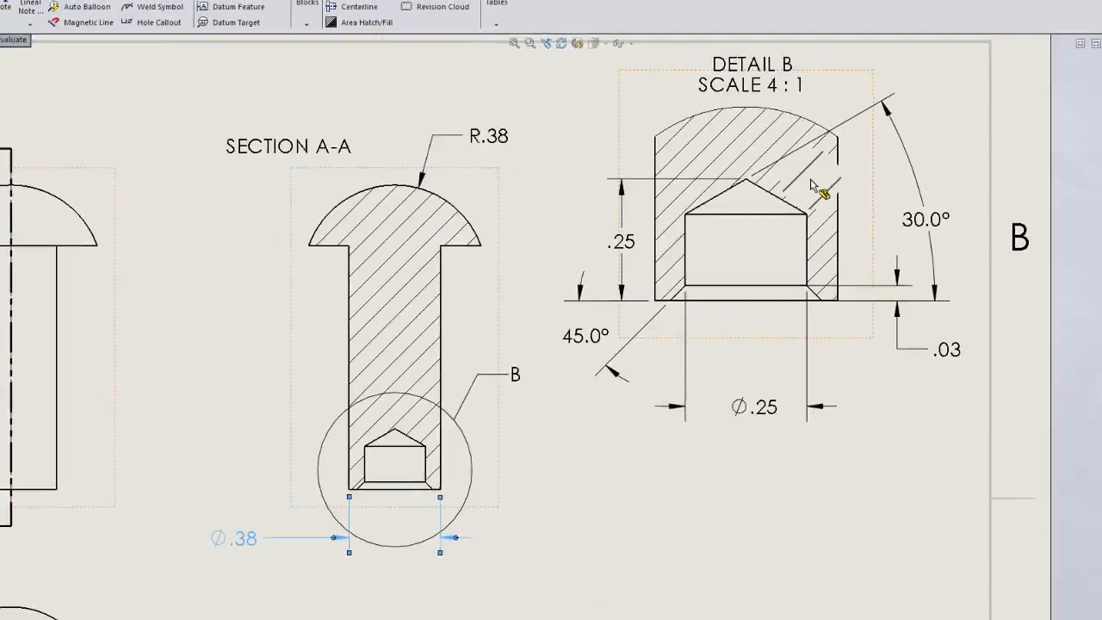
scroll(773, 190, "up", 3)
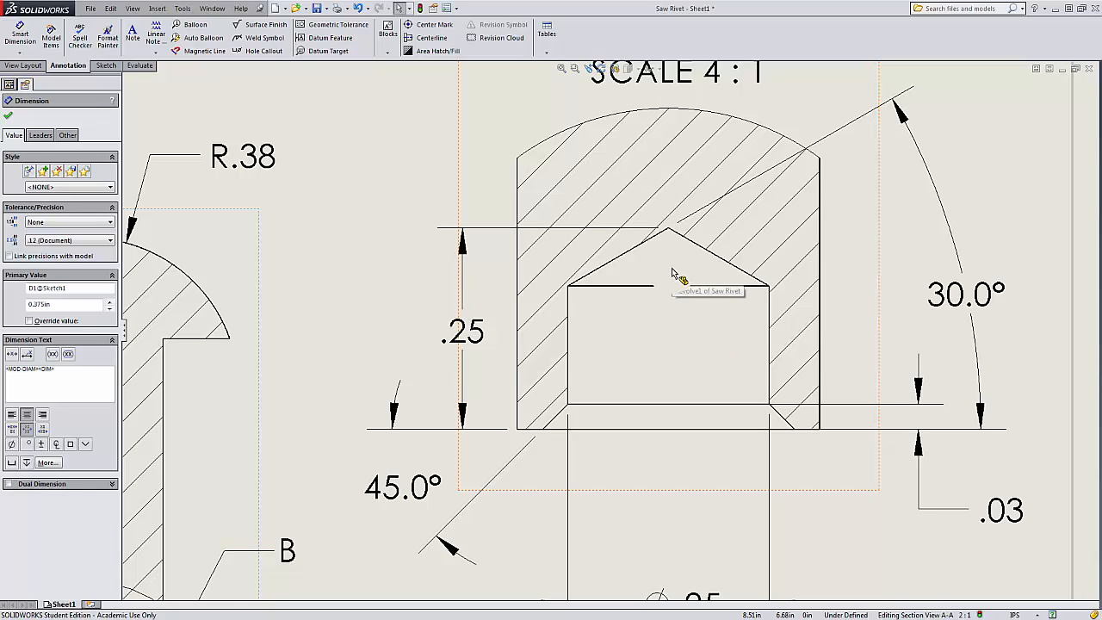
scroll(705, 347, "down", 3)
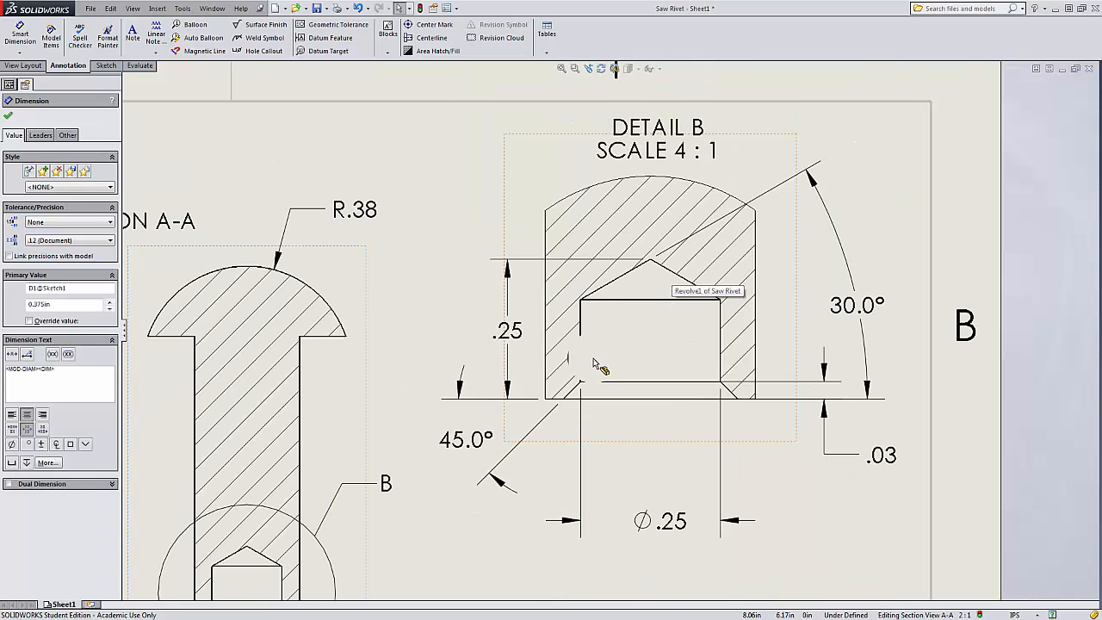
scroll(635, 364, "down", 2)
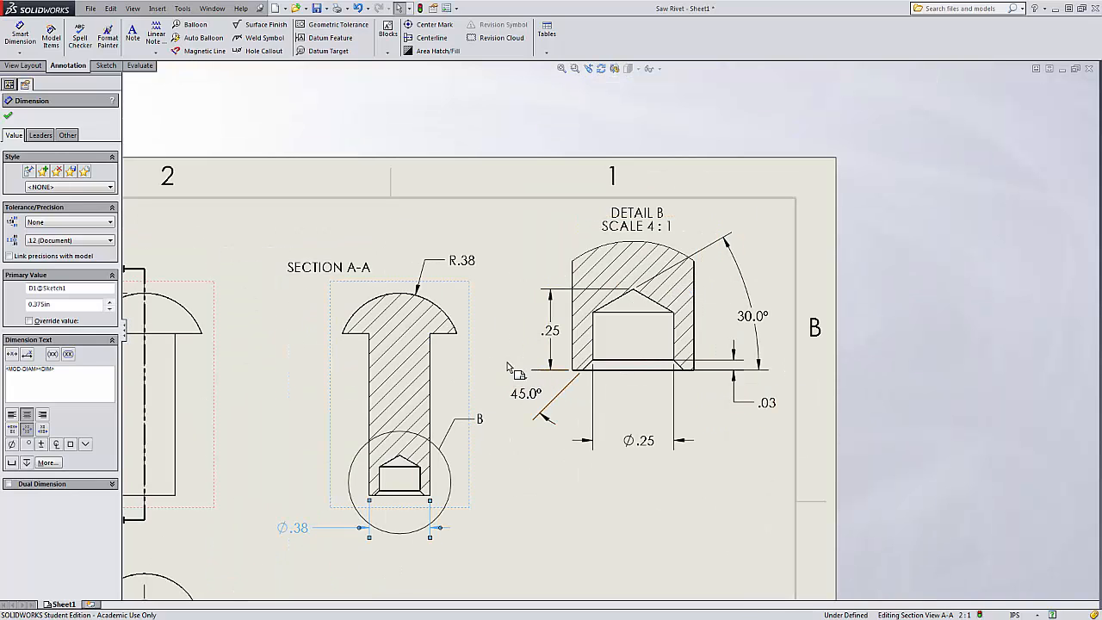
scroll(608, 370, "up", 4)
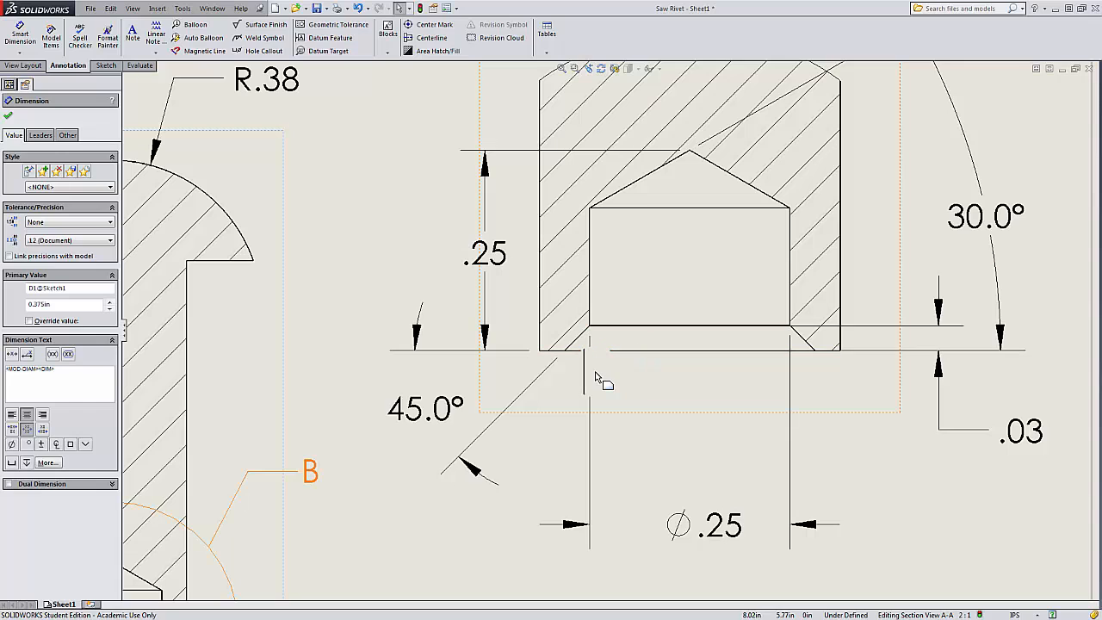
scroll(611, 371, "down", 4)
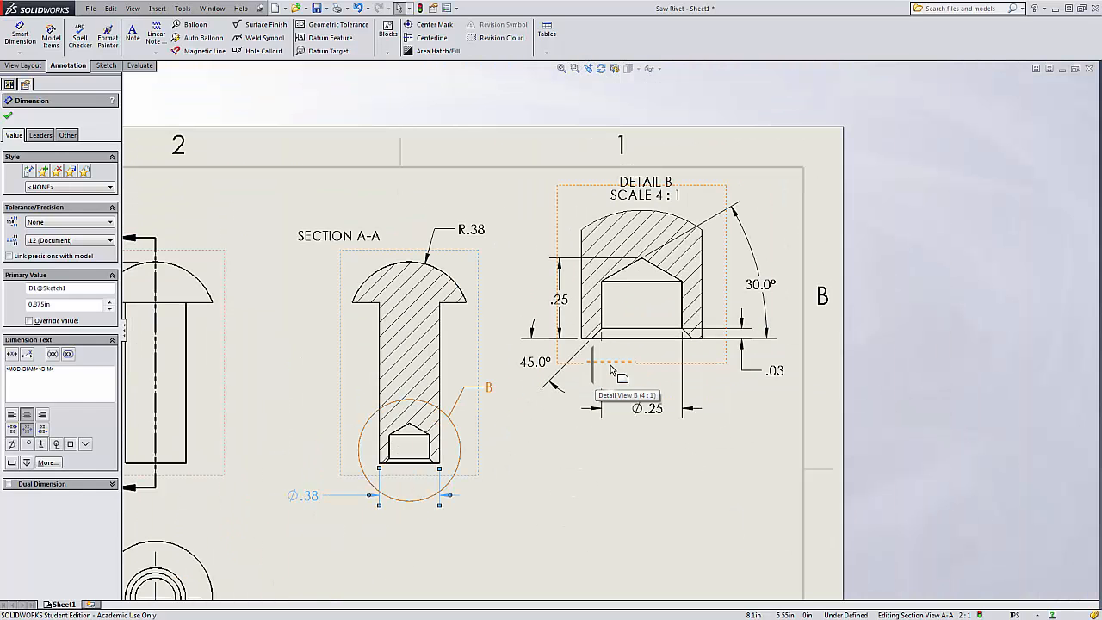
scroll(711, 328, "up", 3)
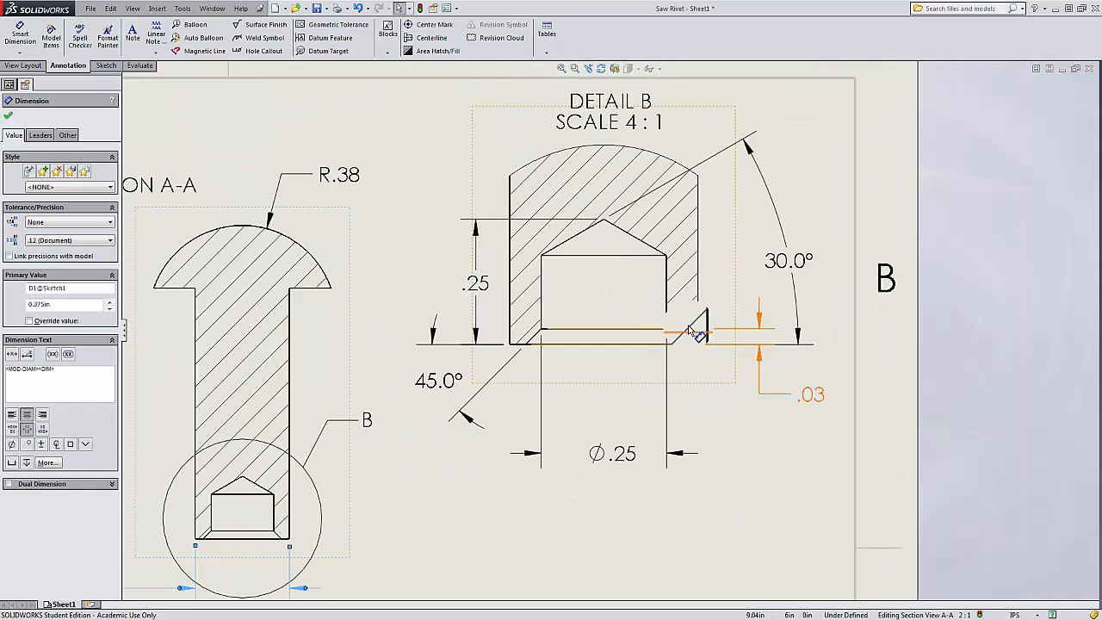
Adjust the extension lines of the .03 and 30.0° dimensions to meet the detail view's edges.
left_click(805, 401)
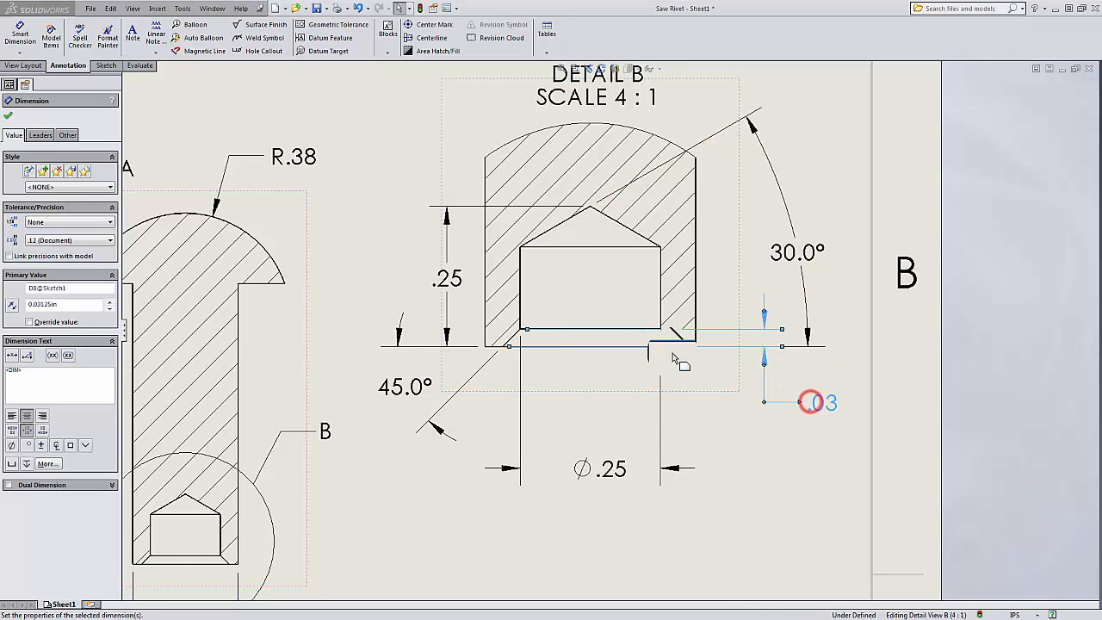
left_click_drag(528, 332, 669, 330)
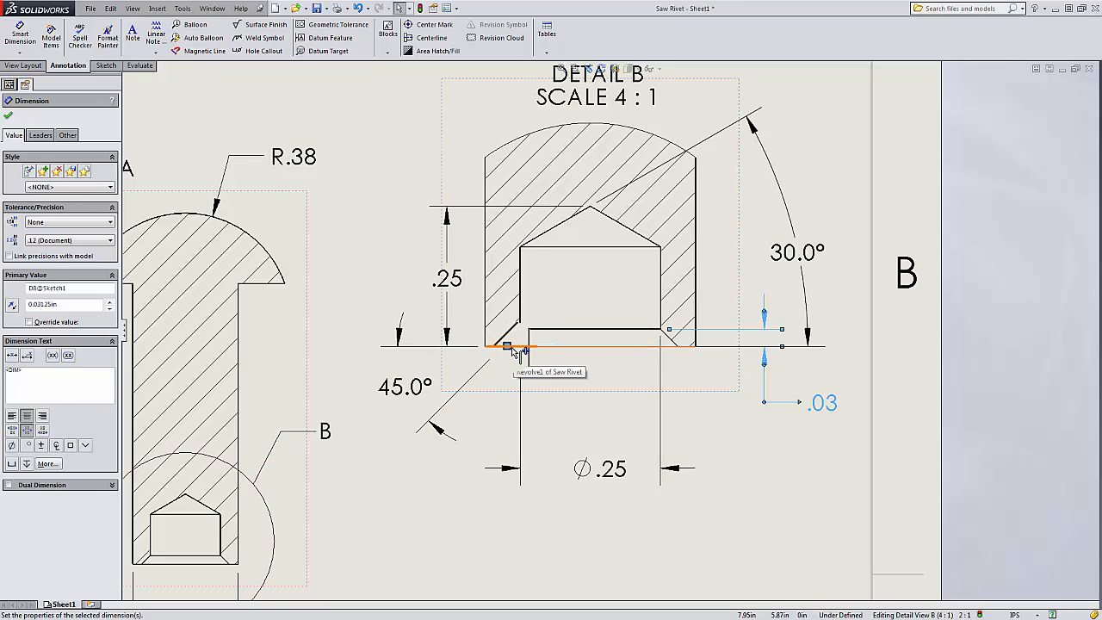
left_click_drag(508, 346, 708, 351)
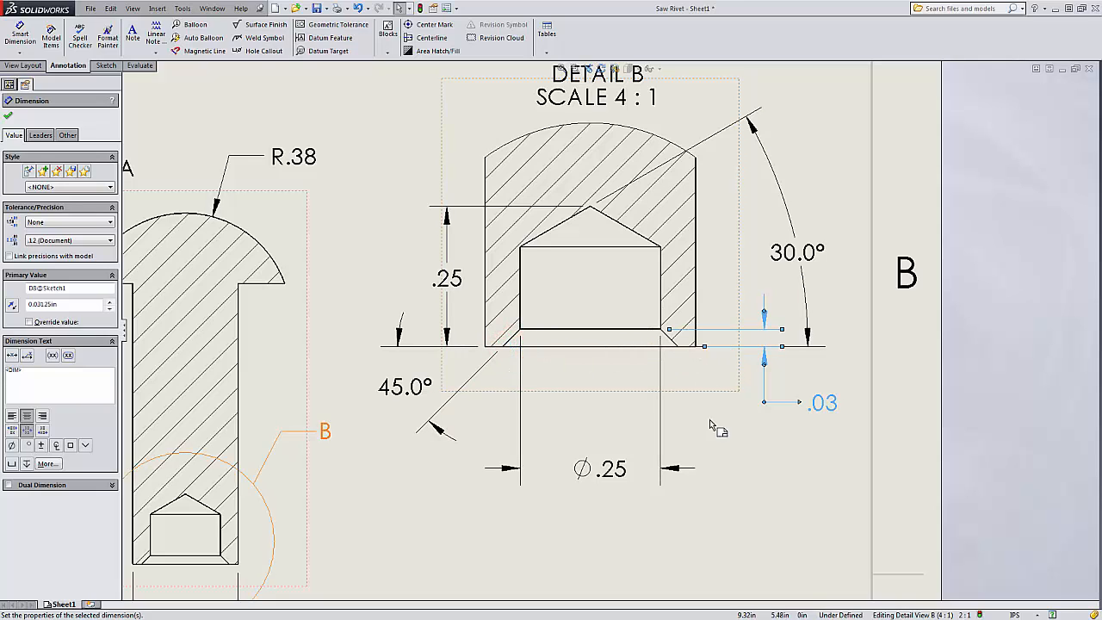
left_click(755, 451)
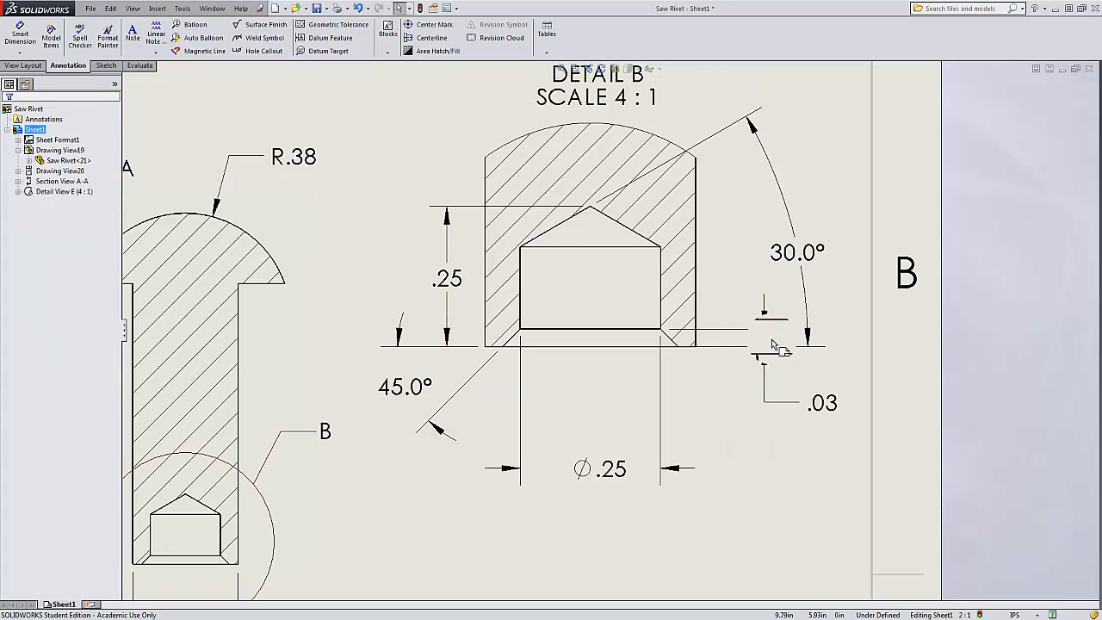
left_click_drag(769, 349, 509, 346)
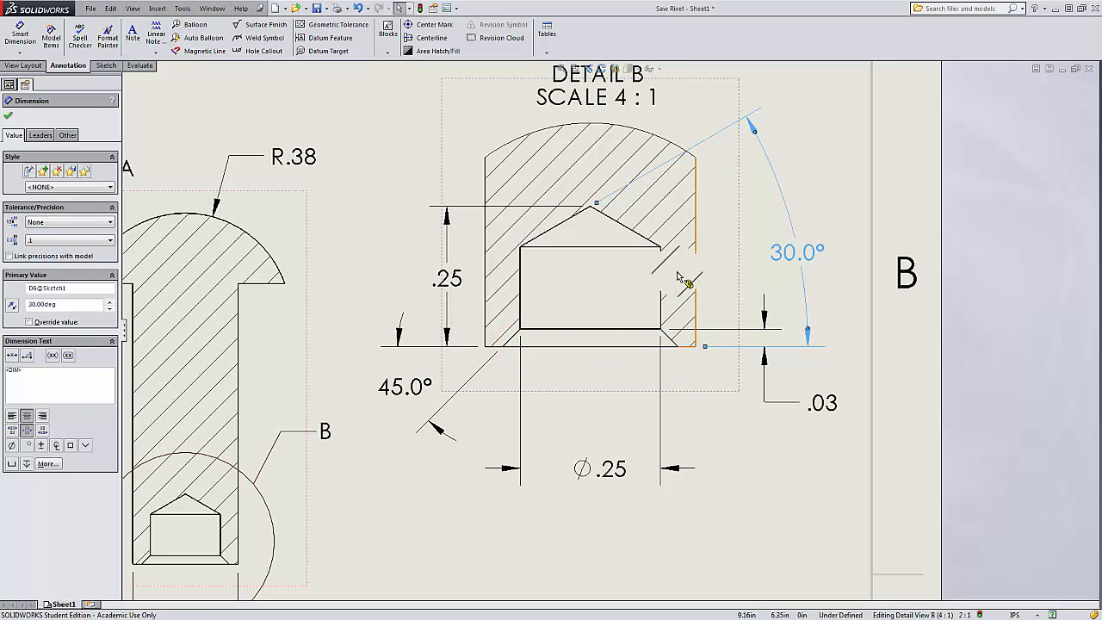
left_click(775, 452)
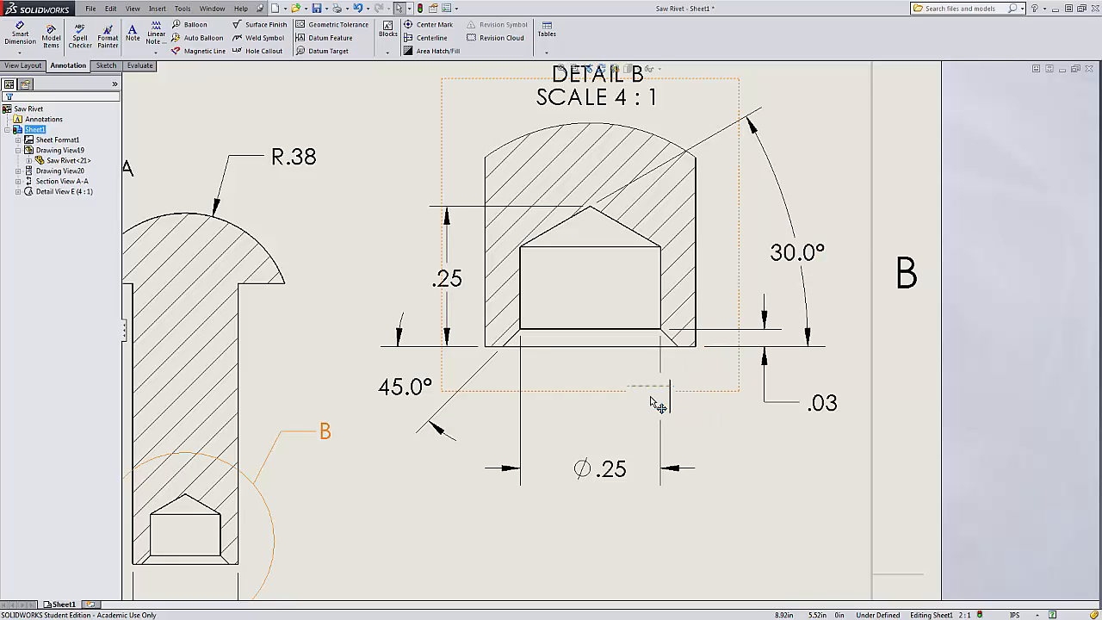
Inspect the Detail View B properties and the overall sheet layout.
scroll(652, 387, "up", 5)
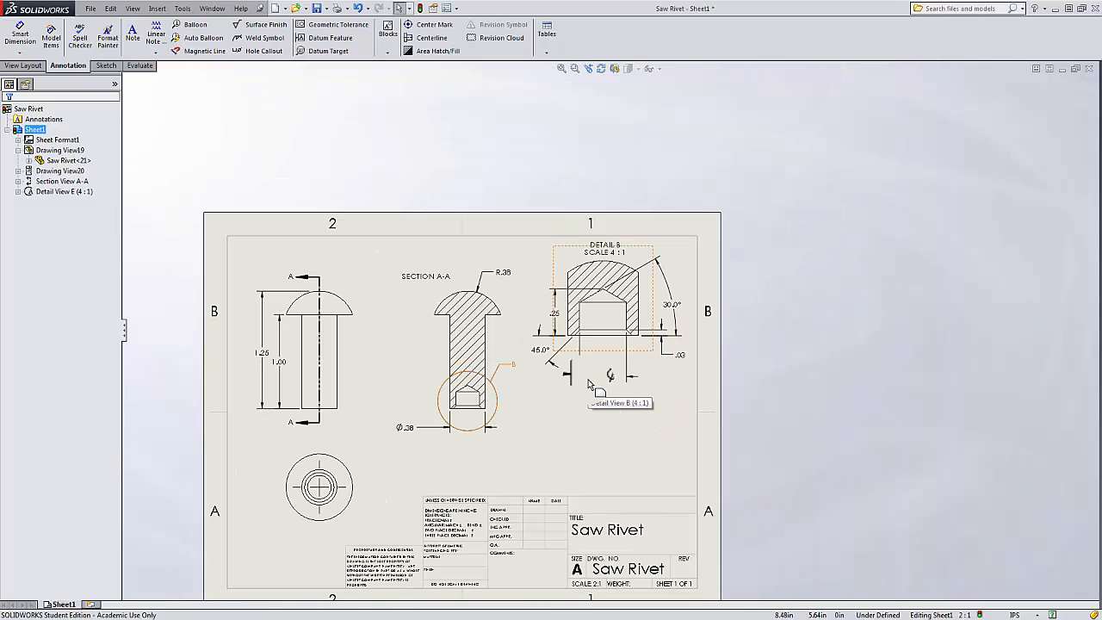
scroll(521, 369, "down", 3)
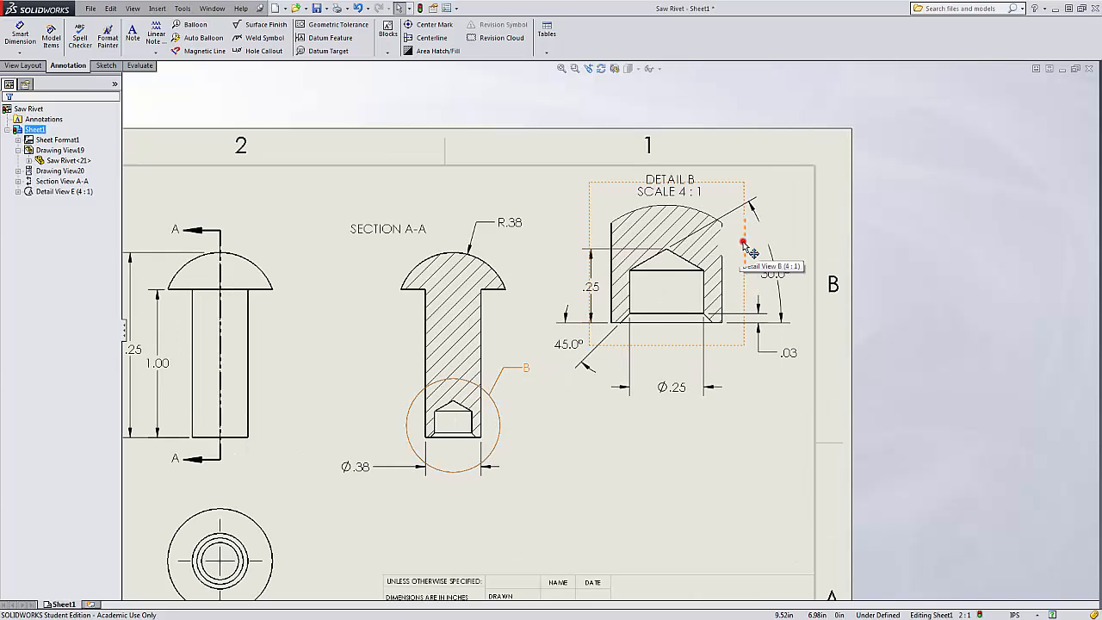
left_click(752, 251)
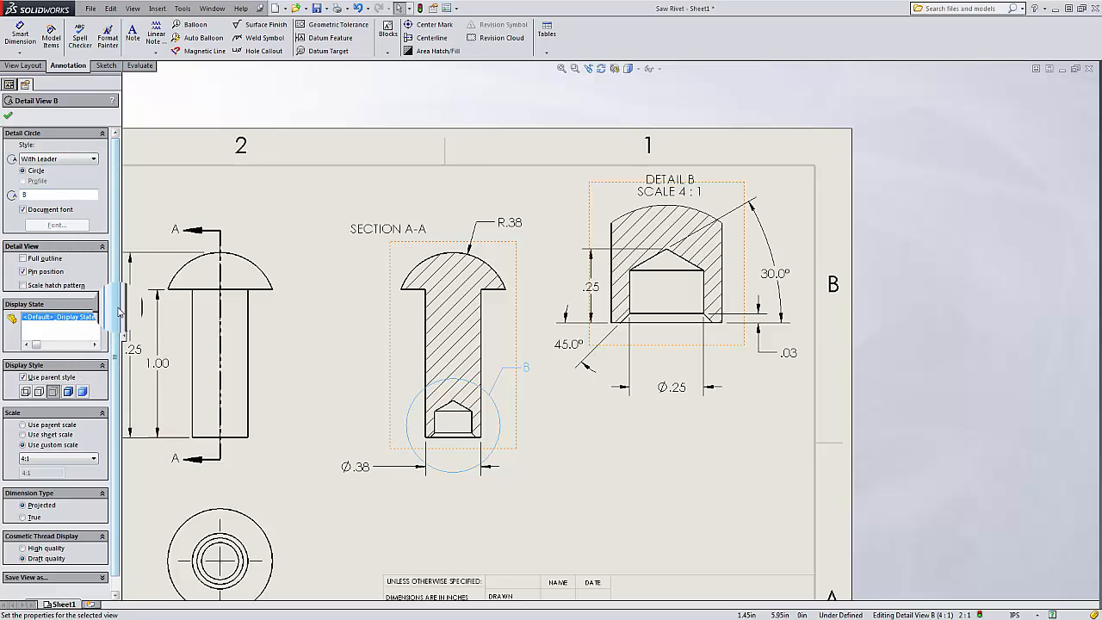
scroll(117, 313, "down", 1)
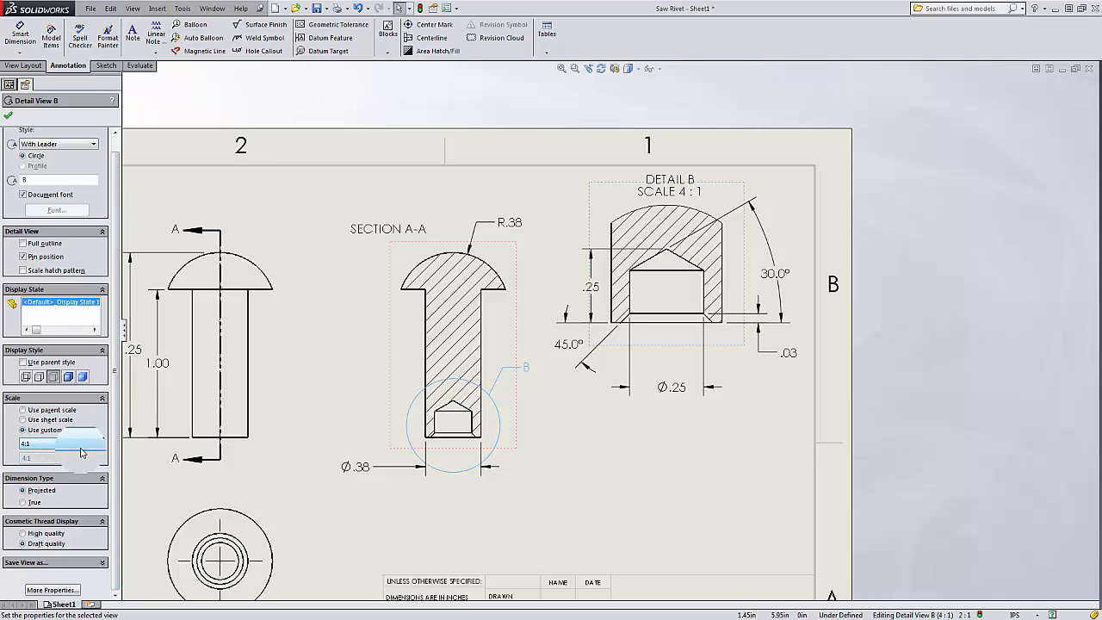
left_click(115, 143)
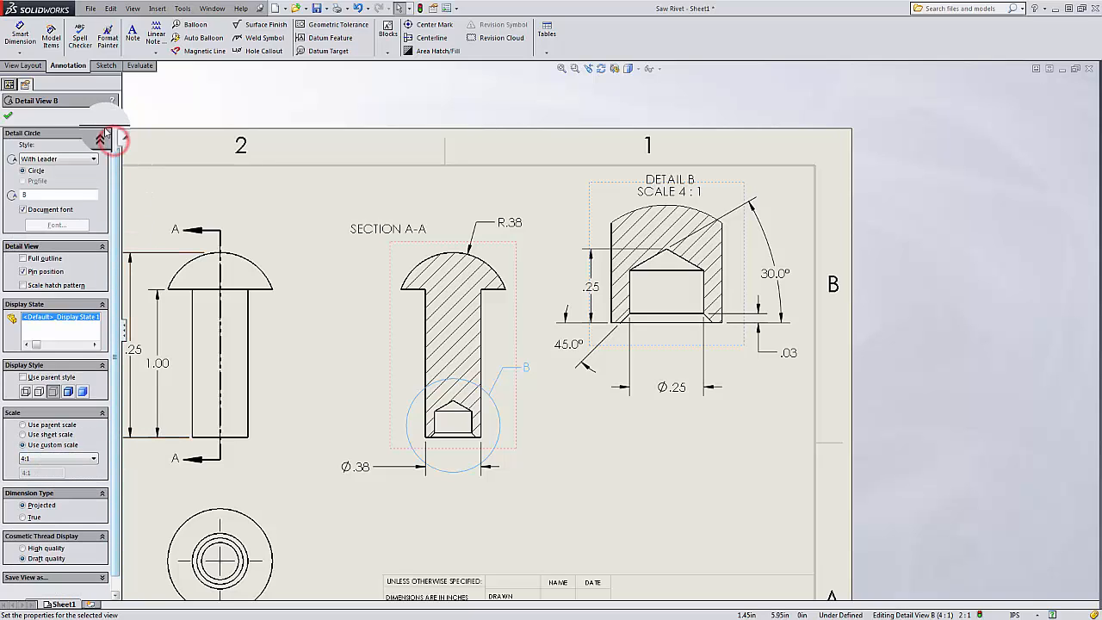
left_click(9, 117)
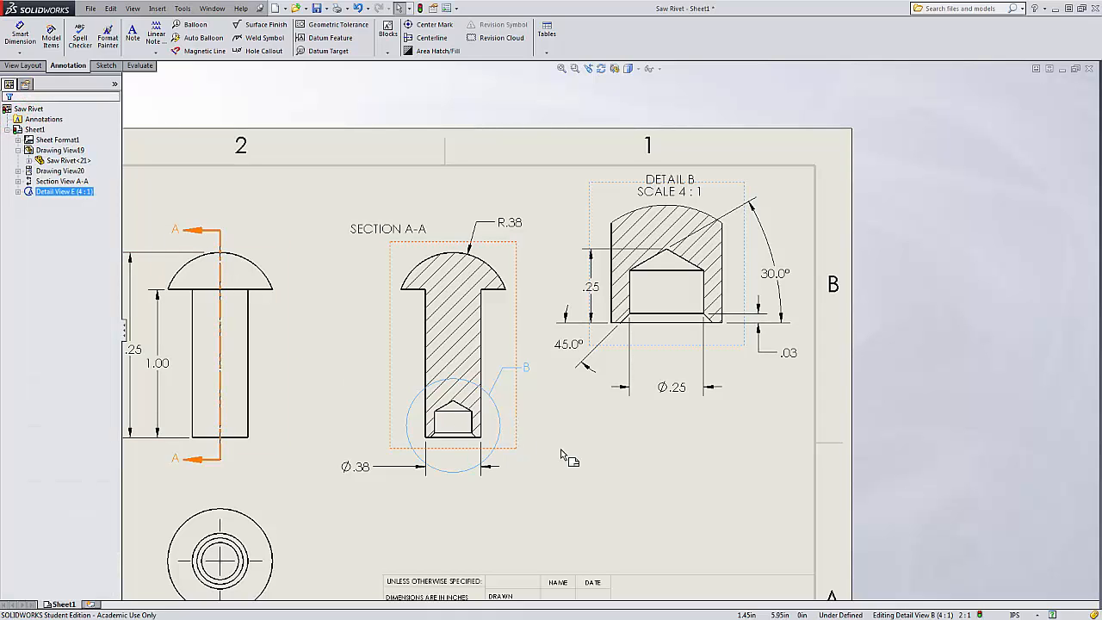
left_click(611, 469)
scroll(508, 481, "up", 2)
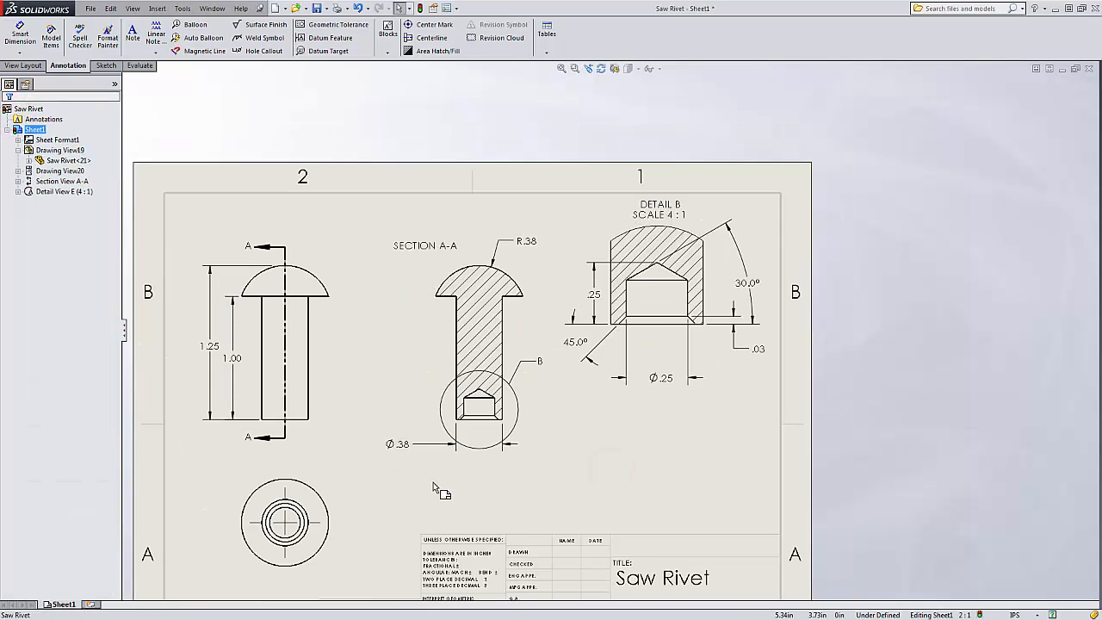
scroll(437, 491, "down", 2)
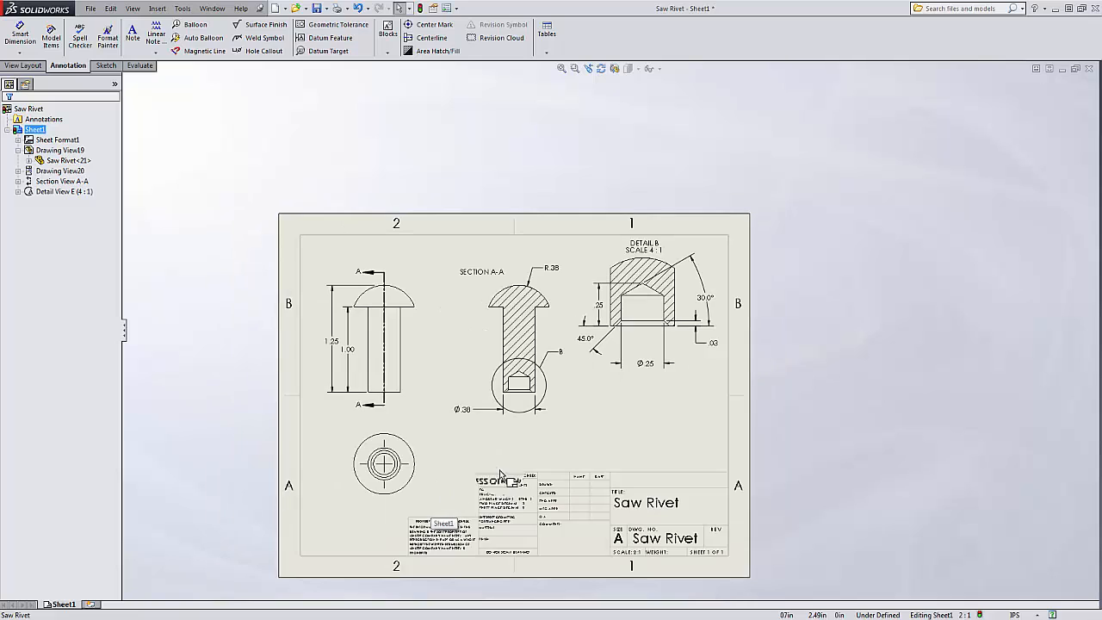
scroll(480, 498, "up", 1)
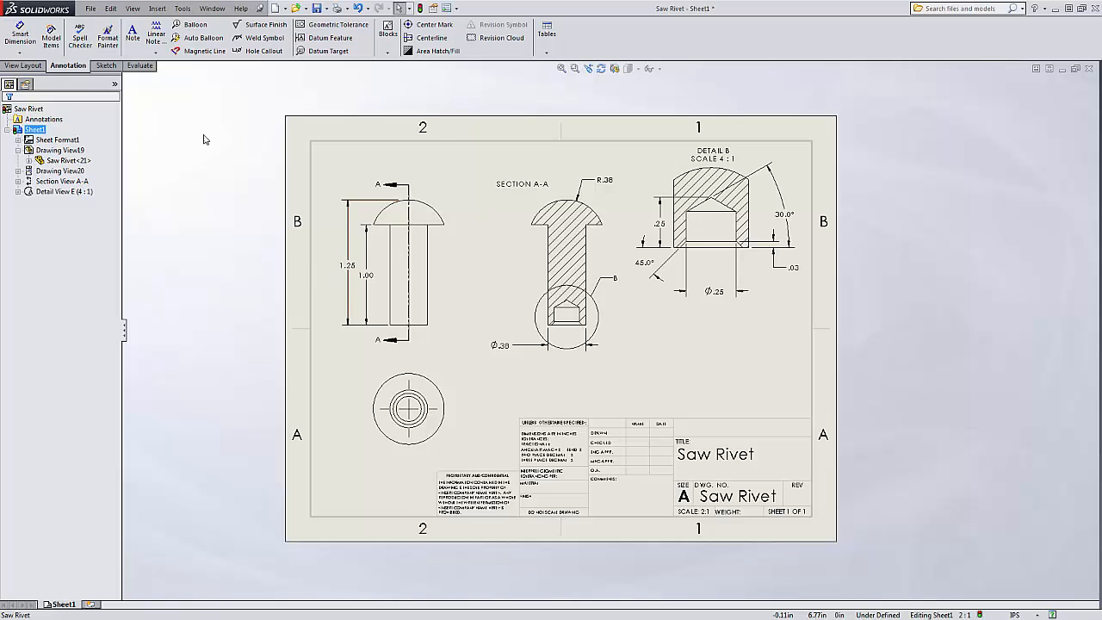
Add a diameter dimension to the outer circle of the bottom view with Smart Dimension.
left_click(20, 36)
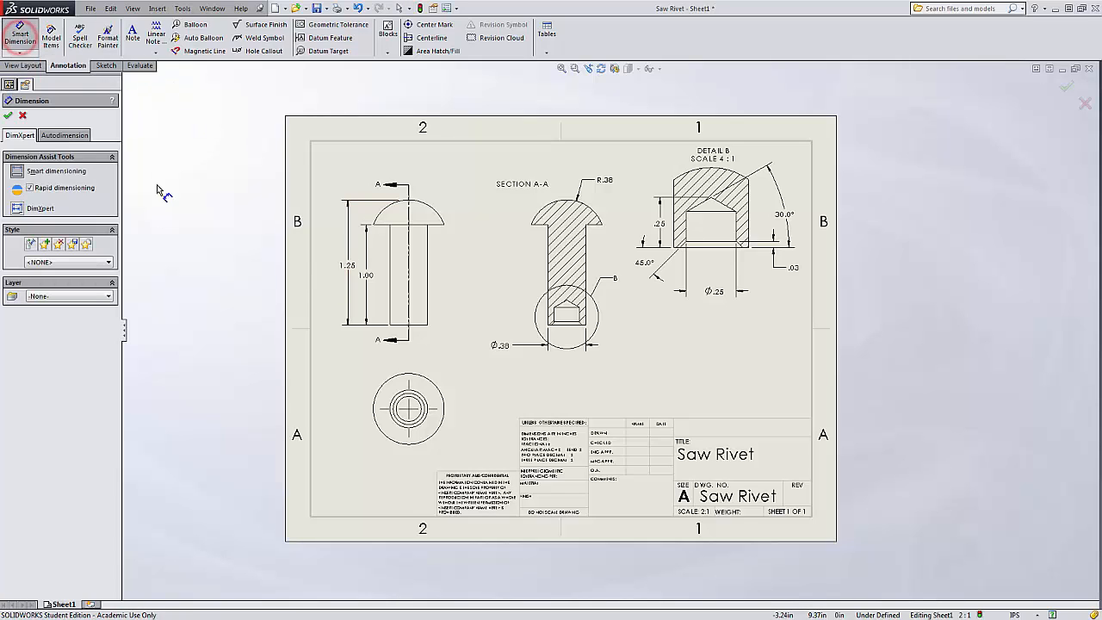
left_click(437, 390)
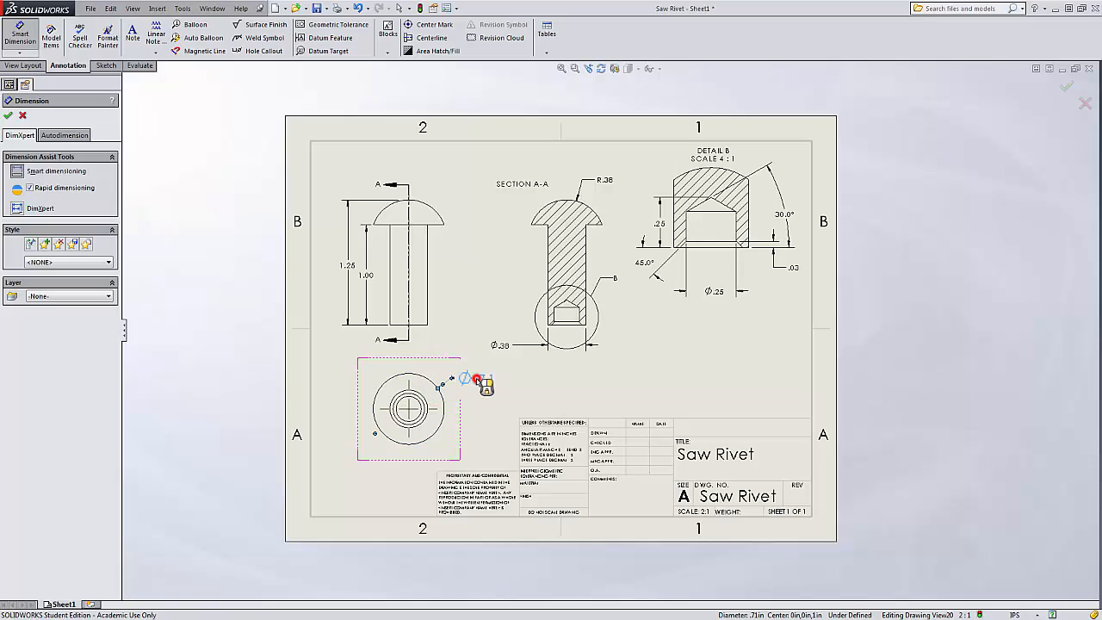
left_click(477, 377)
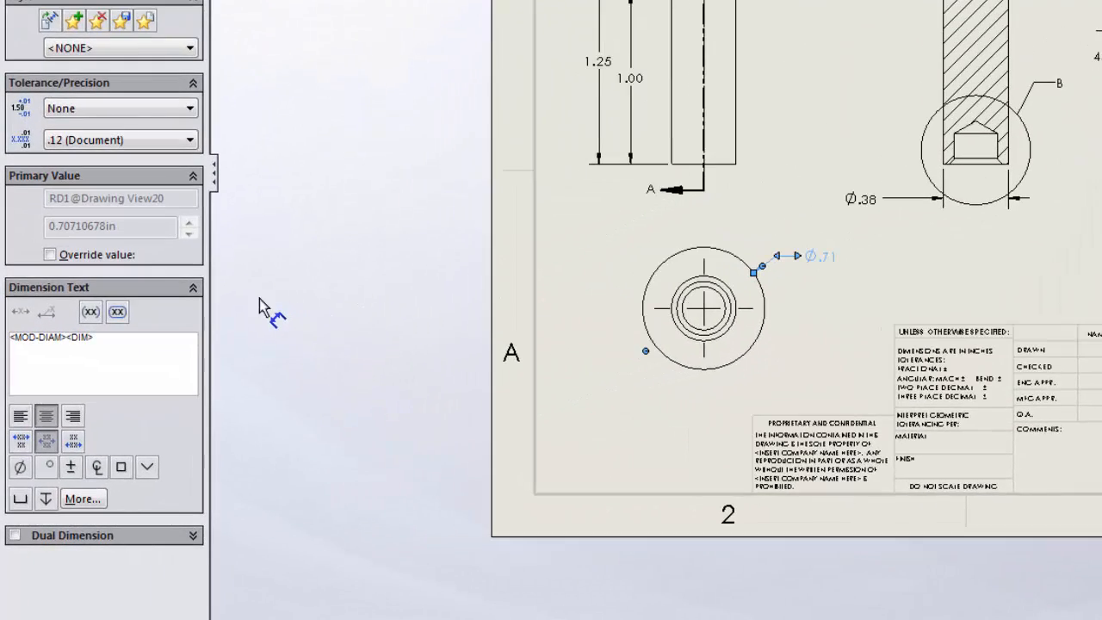
left_click(90, 312)
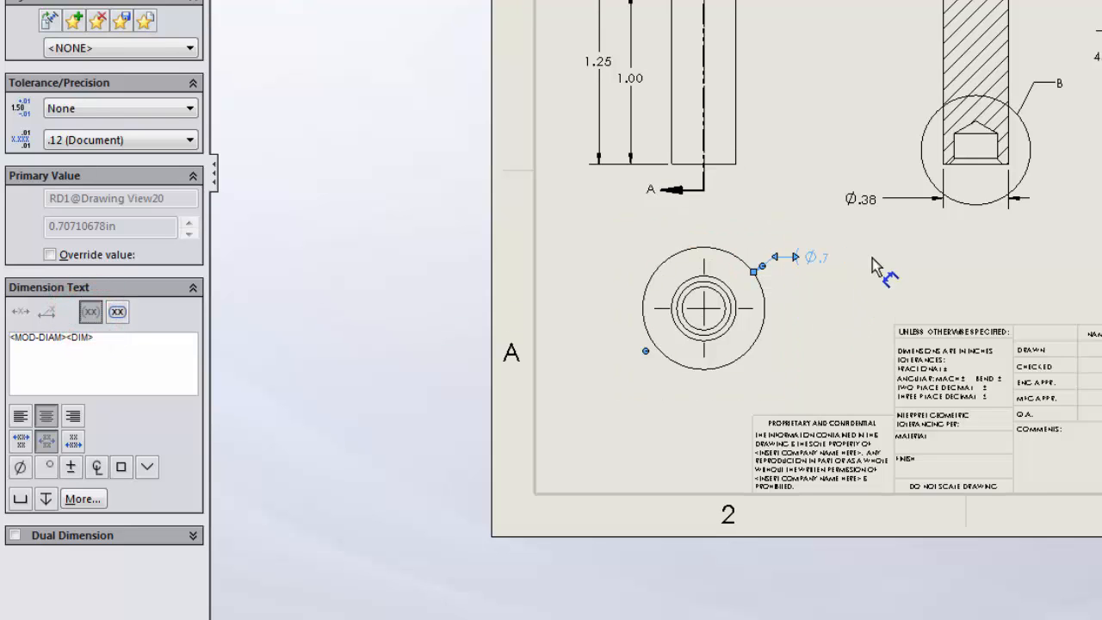
left_click(94, 309)
left_click(822, 259)
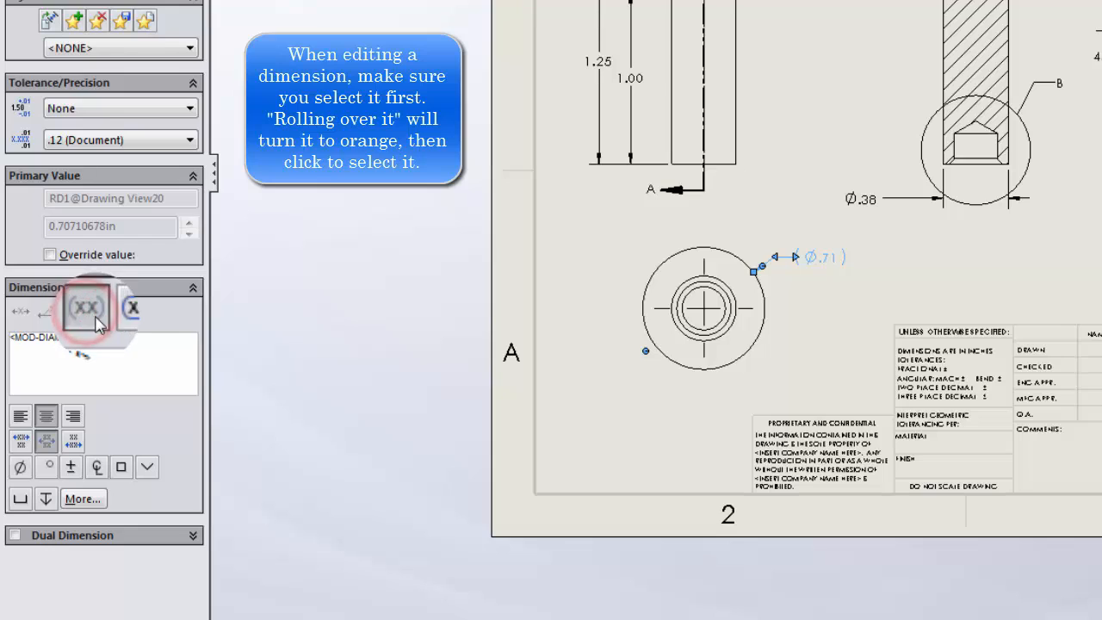
left_click(90, 313)
left_click(851, 277)
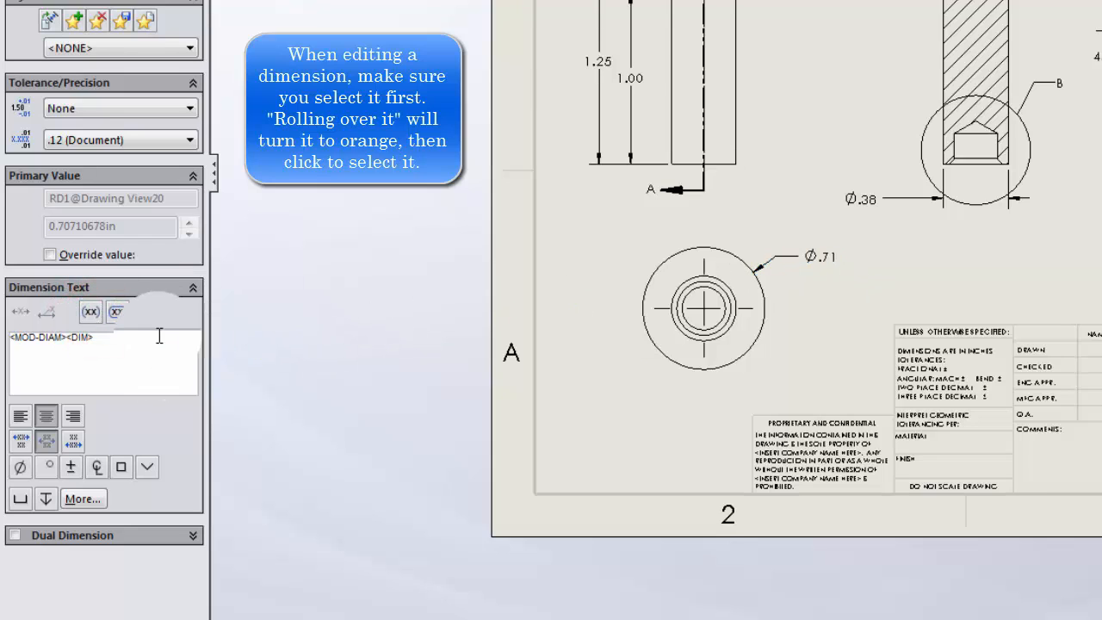
Append the text REF to the bottom view's Ø.71 diameter dimension.
left_click(827, 261)
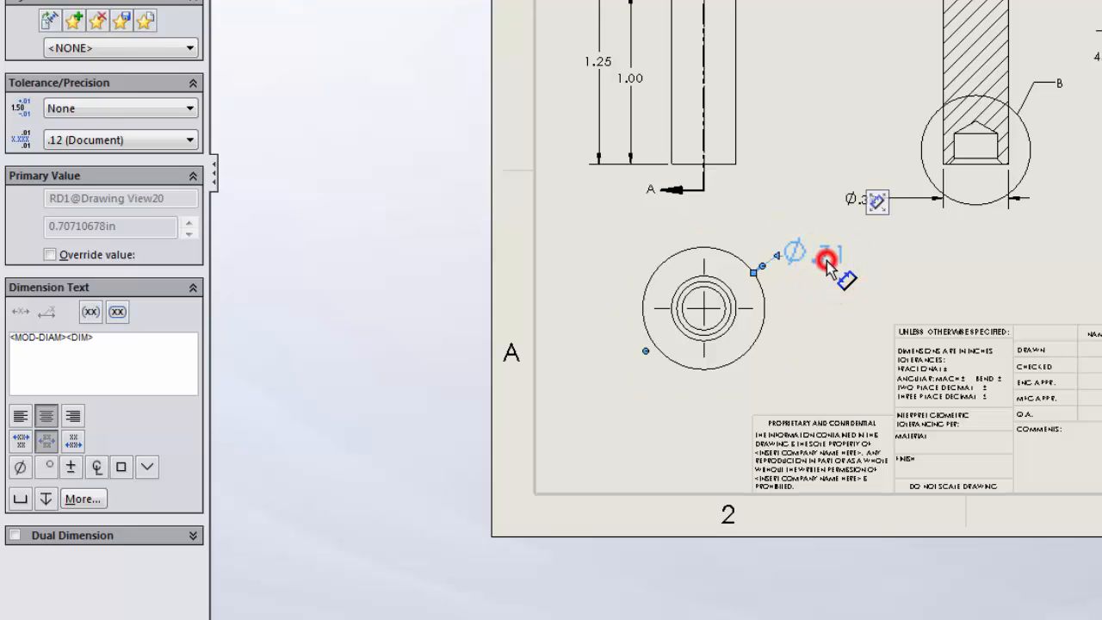
left_click(134, 347)
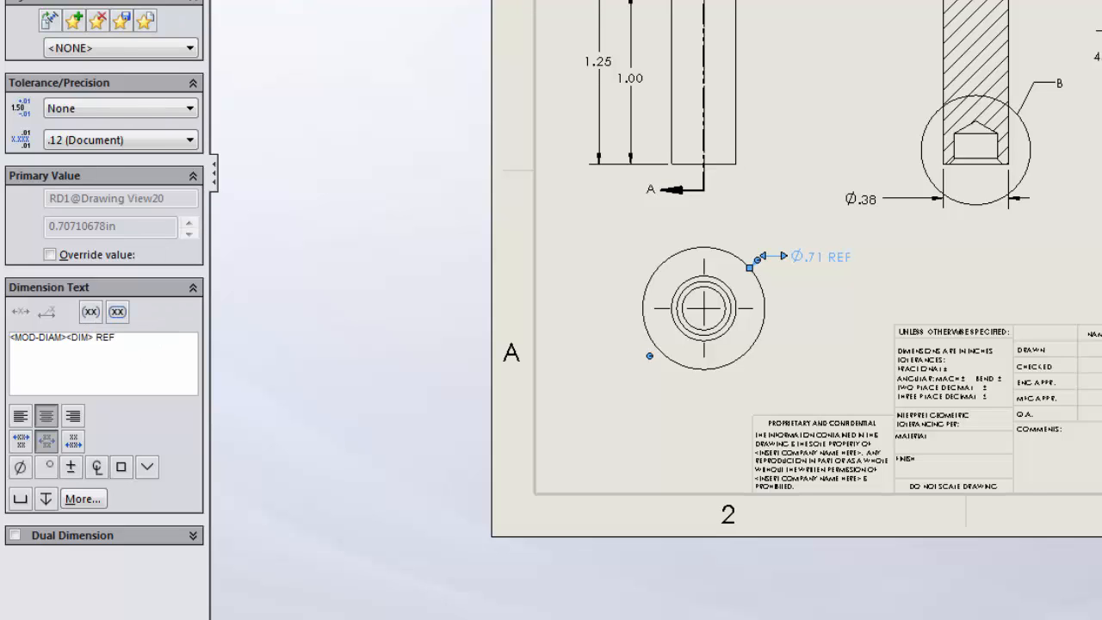
key("Escape")
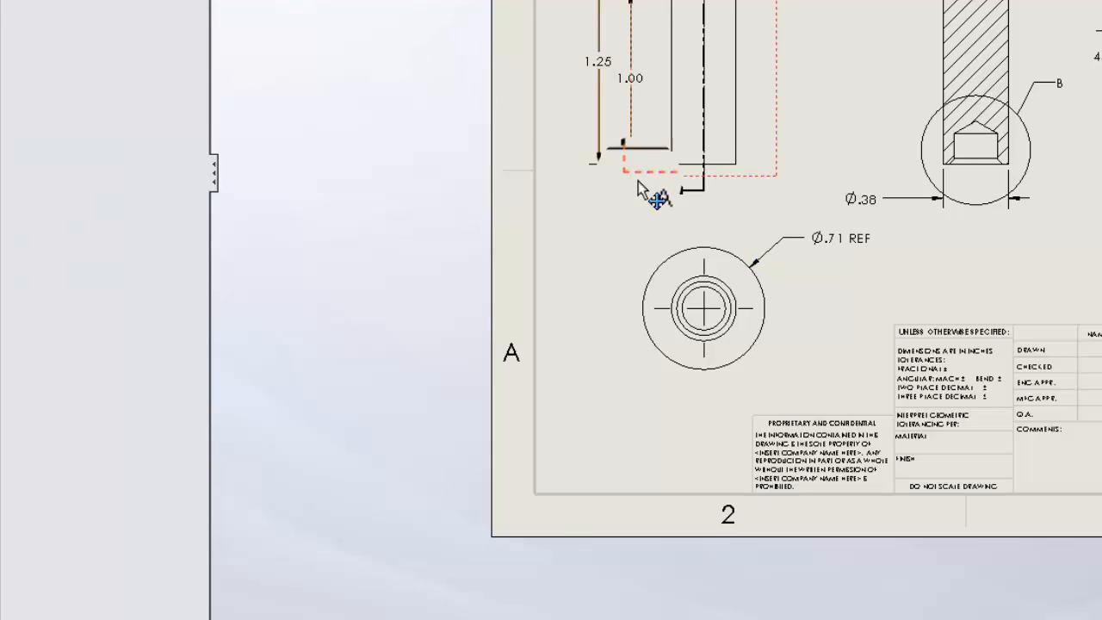
Move the Ø.71 REF dimension text closer to the bottom view.
left_click(834, 241)
left_click_drag(834, 241, 822, 272)
left_click(952, 275)
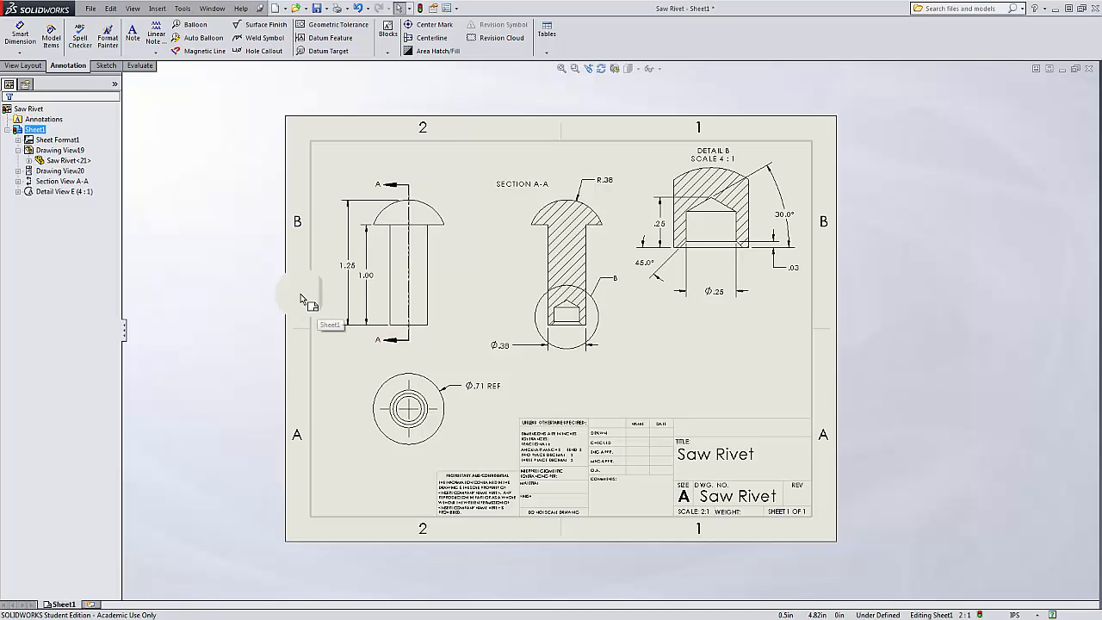
Insert an isometric model view of the rivet on the lower right of the sheet, shaded with edges.
left_click(24, 65)
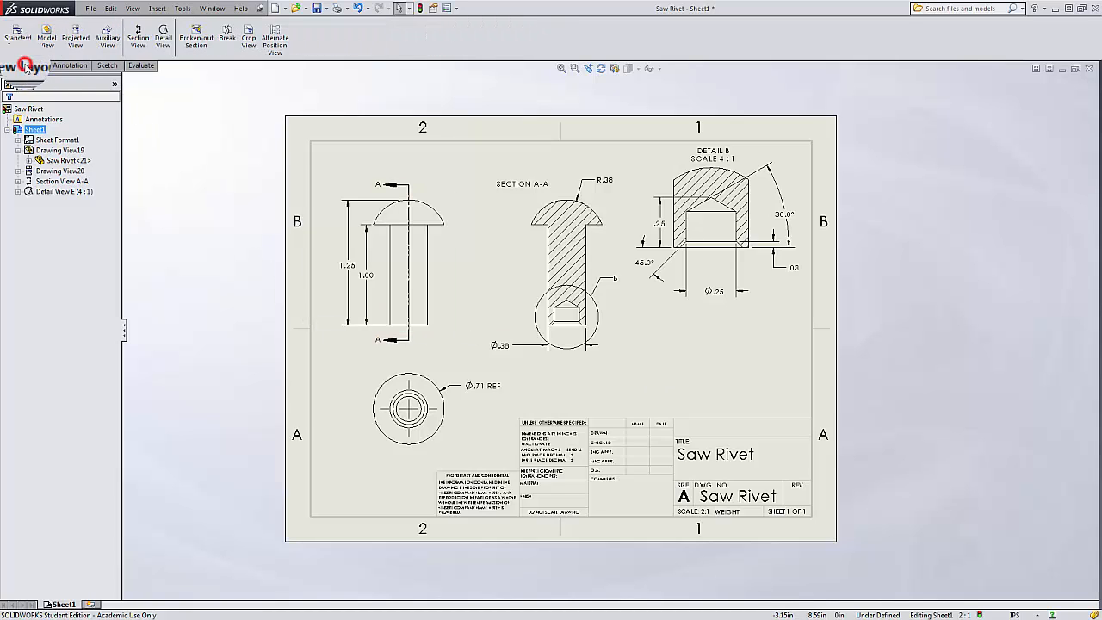
left_click(48, 41)
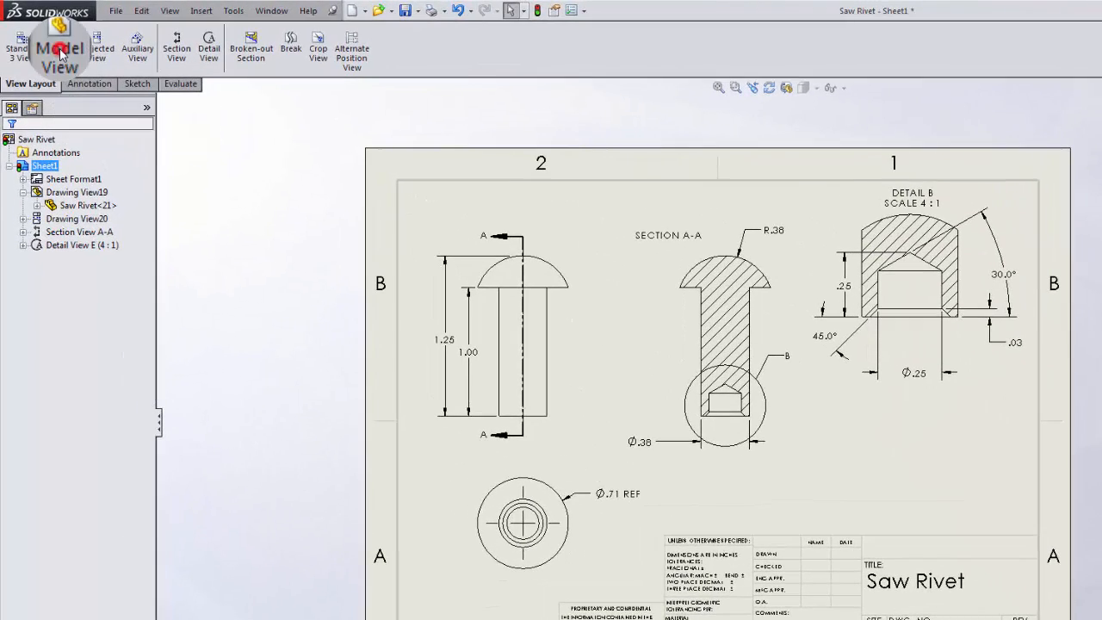
left_click(98, 370)
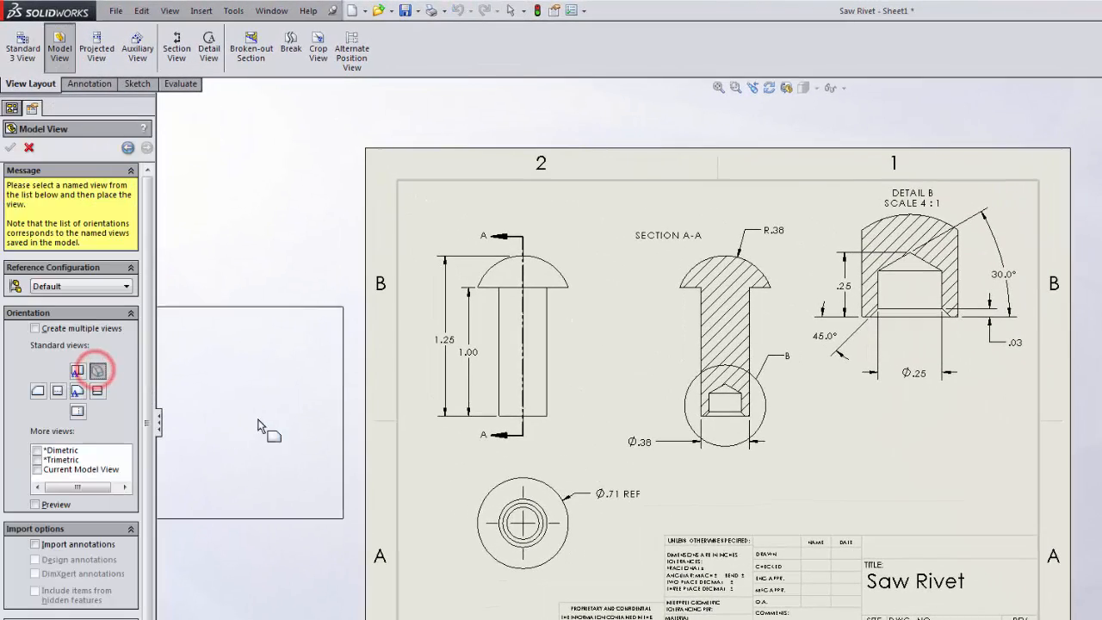
left_click(877, 459)
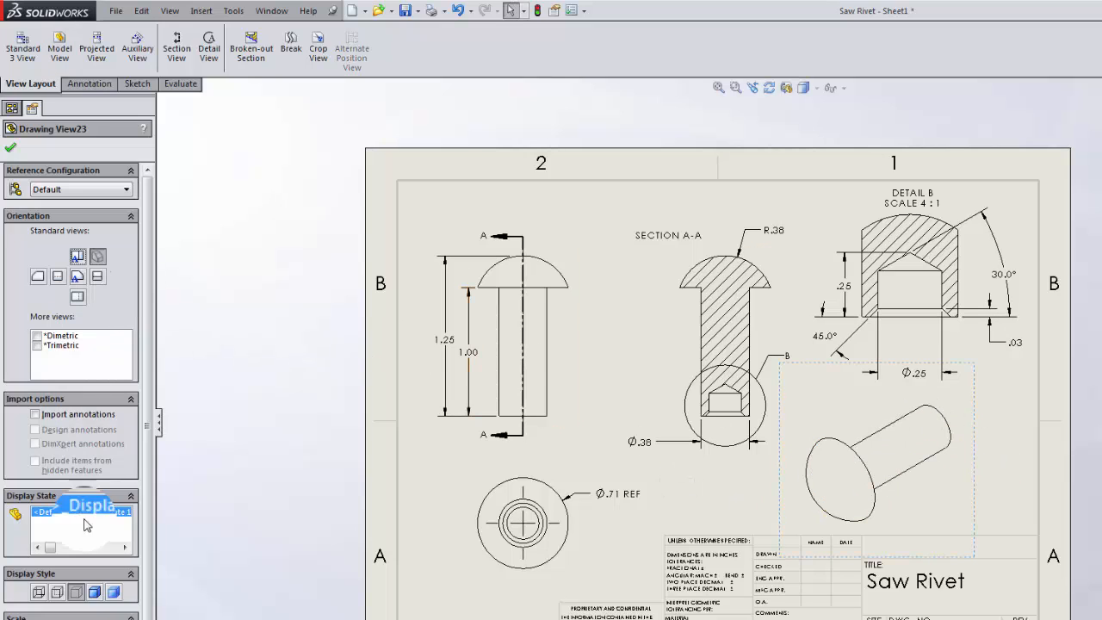
left_click(95, 592)
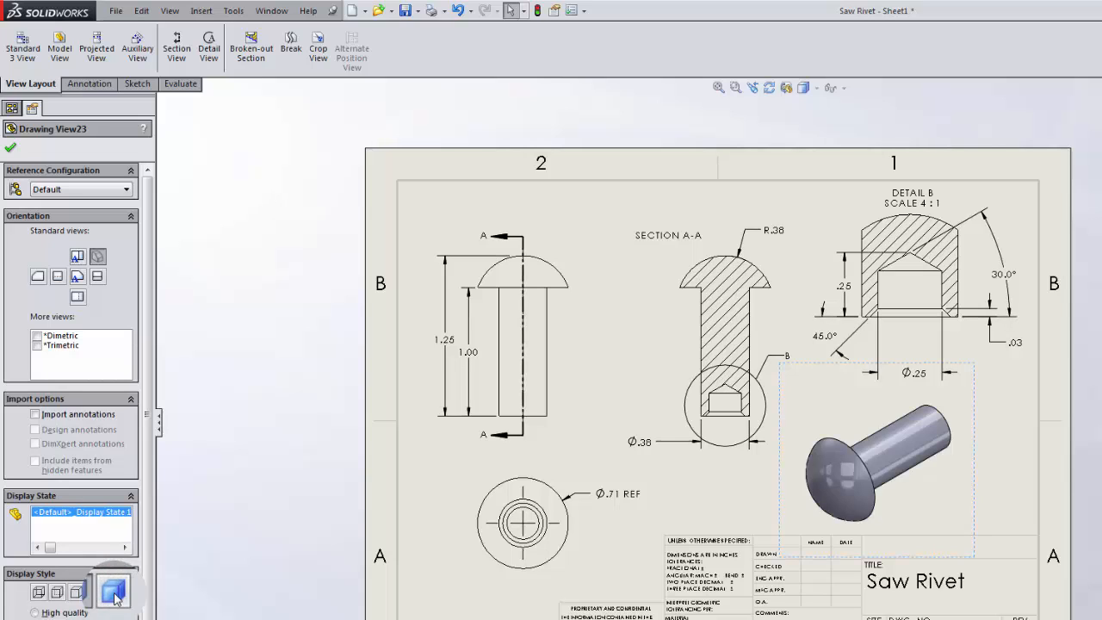
left_click(121, 593)
left_click(90, 593)
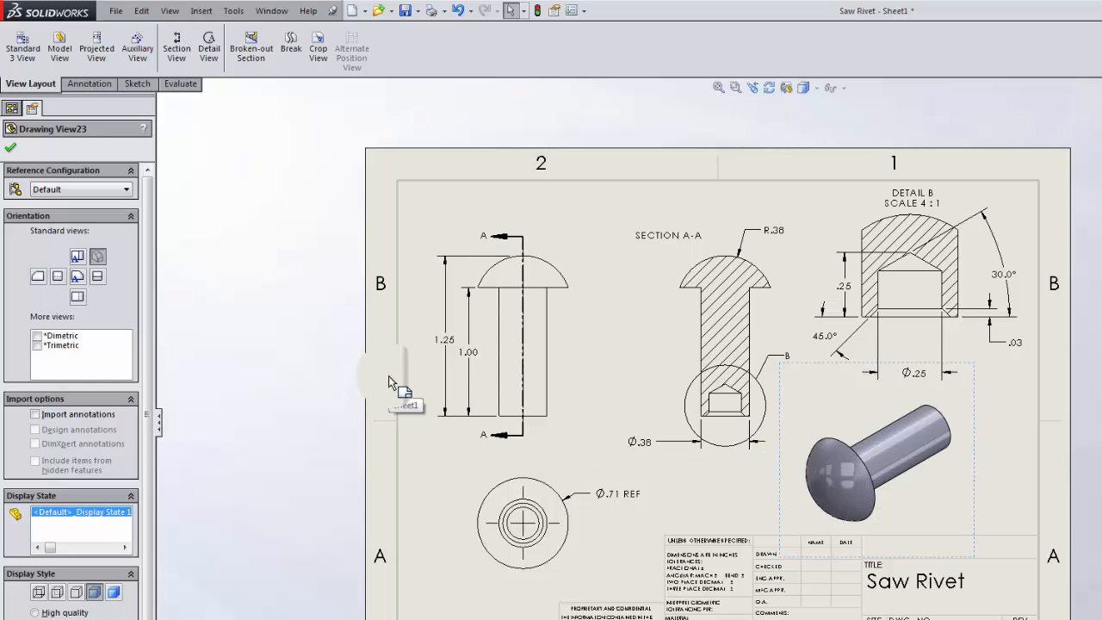
Switch to the Saw Rivet part, rotate it, and save the orientation as a new view named Oblique 1.
left_click(273, 11)
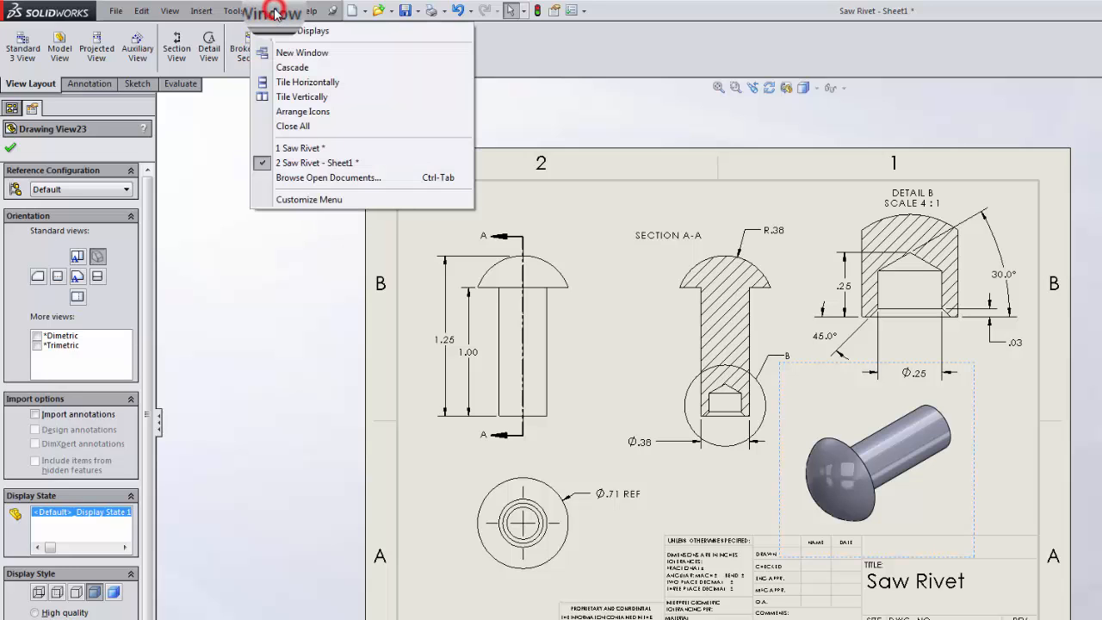
left_click(302, 148)
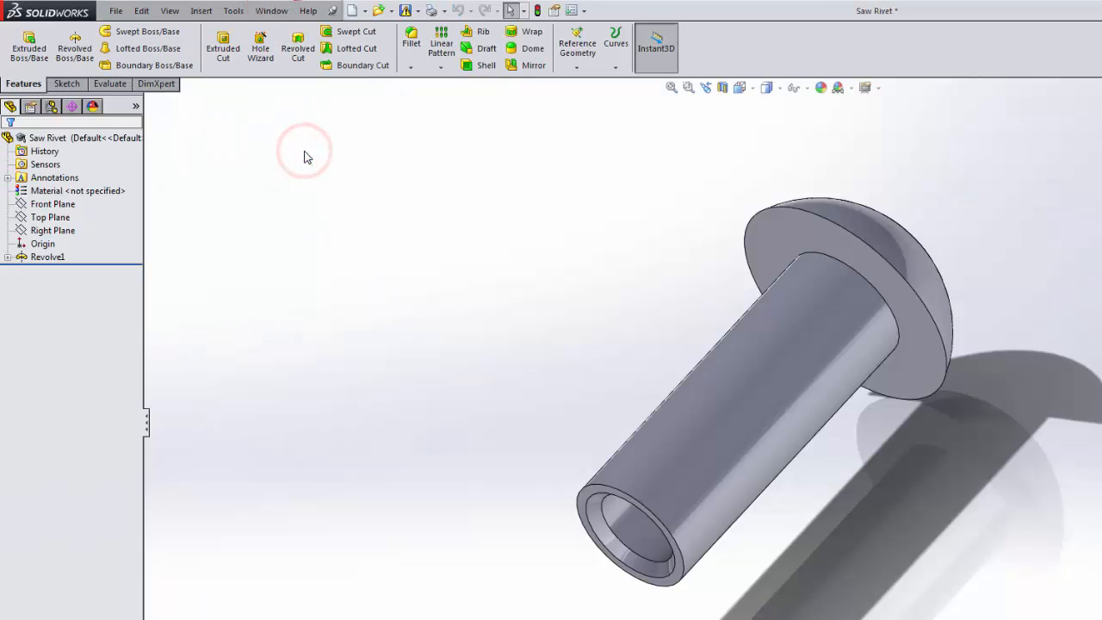
middle_click_drag(576, 304, 573, 241)
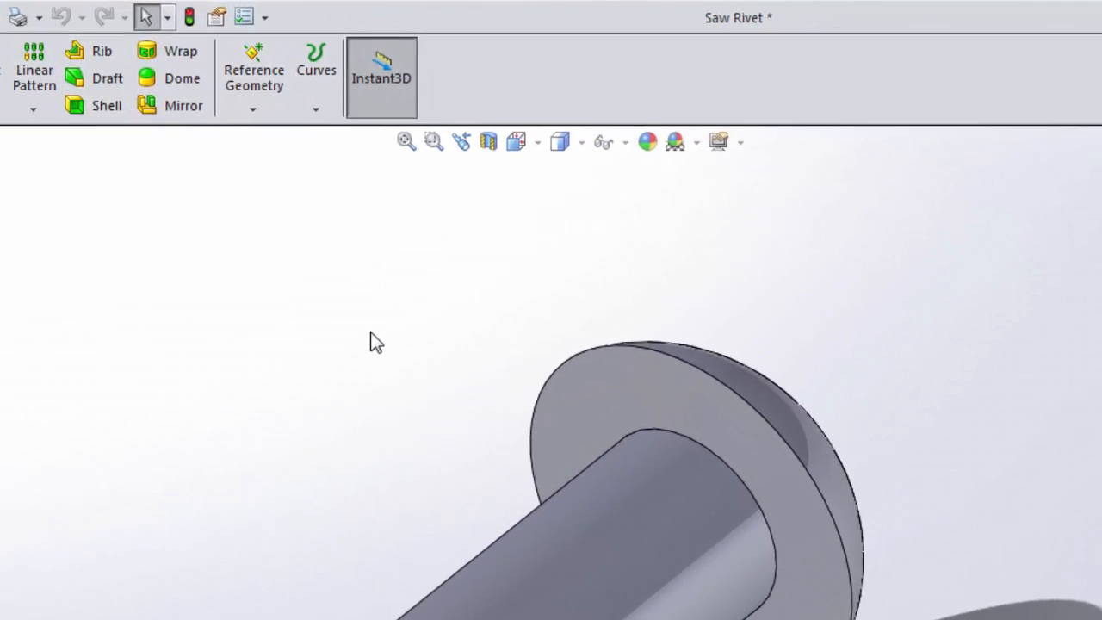
left_click(506, 146)
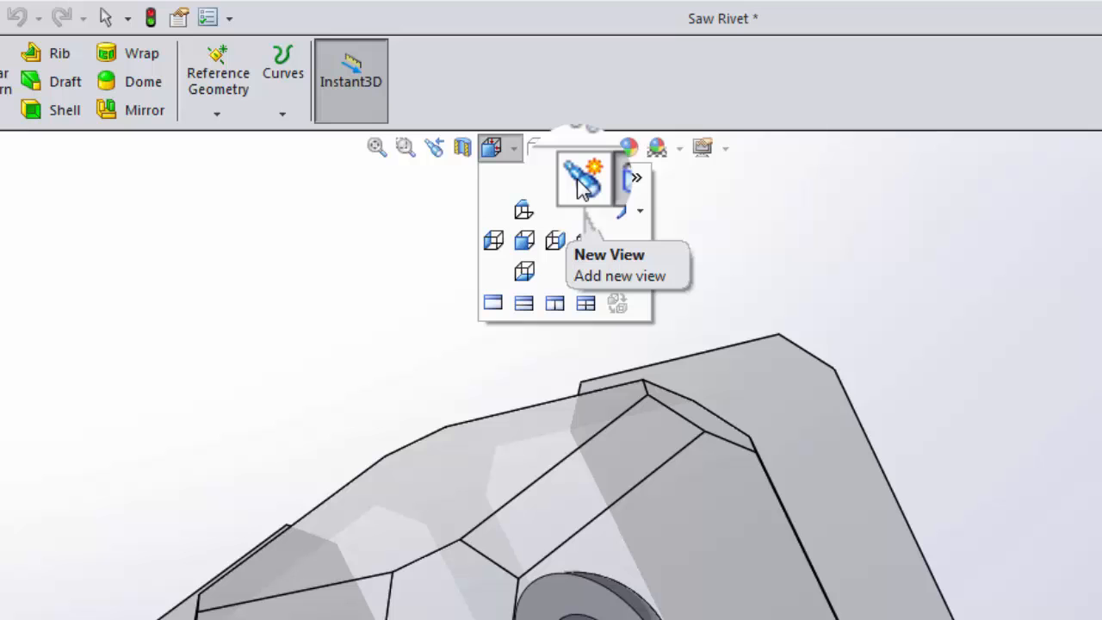
left_click(583, 183)
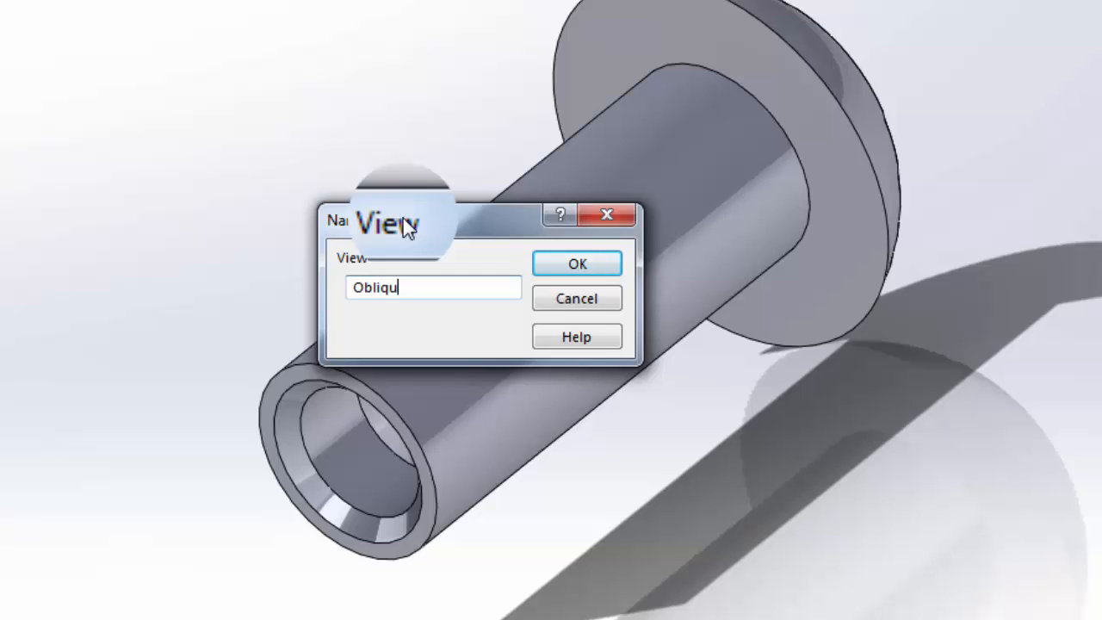
type("Oblique 1")
left_click(565, 267)
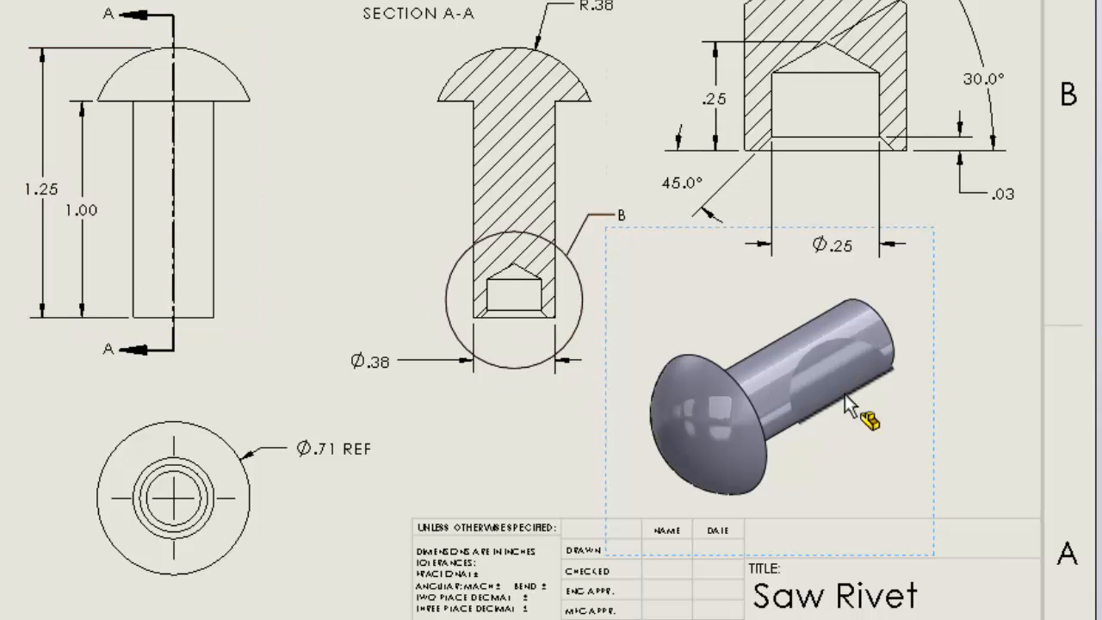
Delete the isometric drawing view from the sheet.
left_click(929, 379)
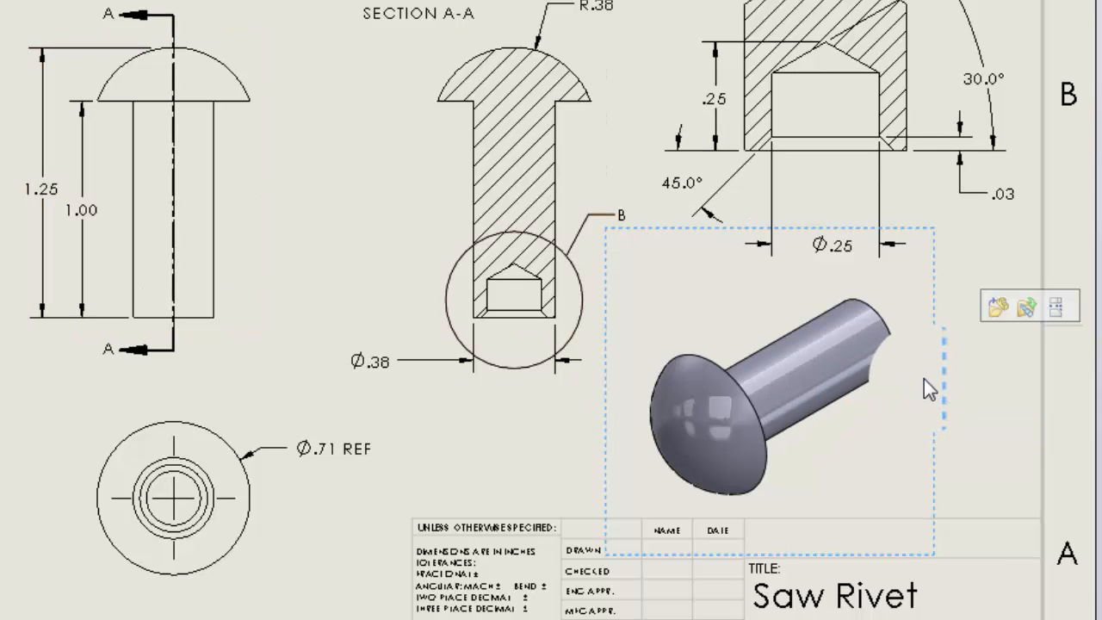
key("Delete")
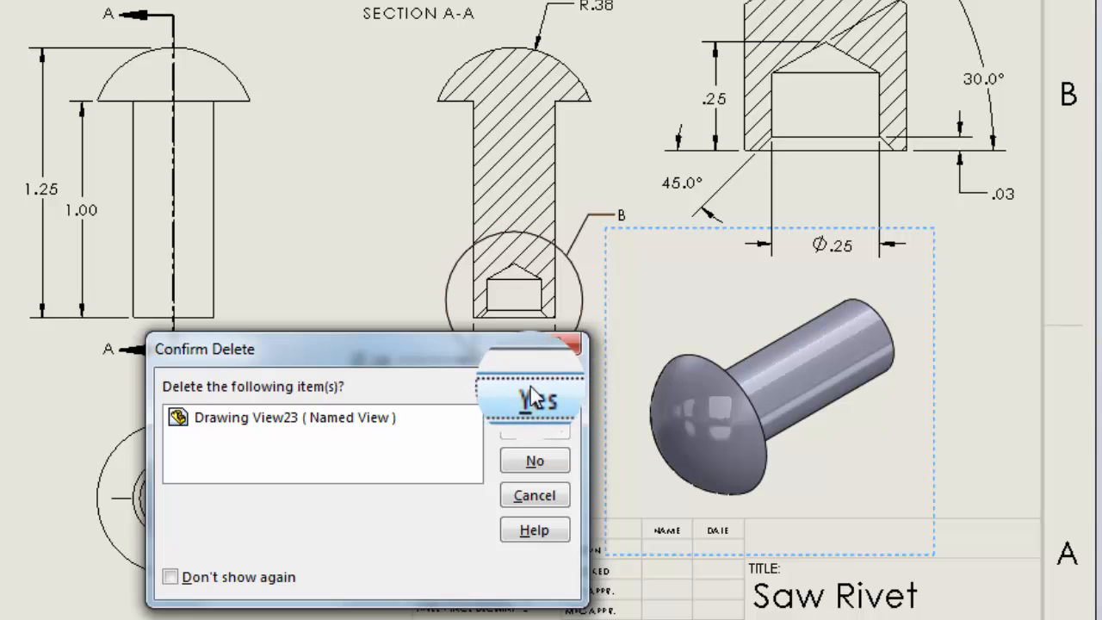
left_click(531, 387)
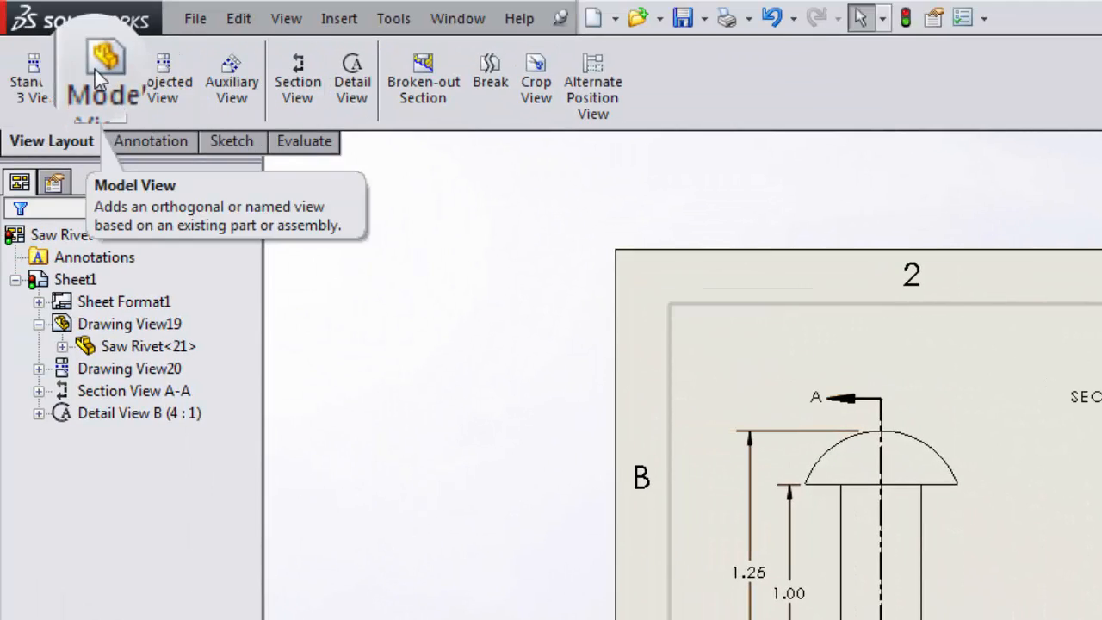
Insert a model view of Saw Rivet in the Oblique 1 orientation on the lower right of the sheet.
left_click(95, 69)
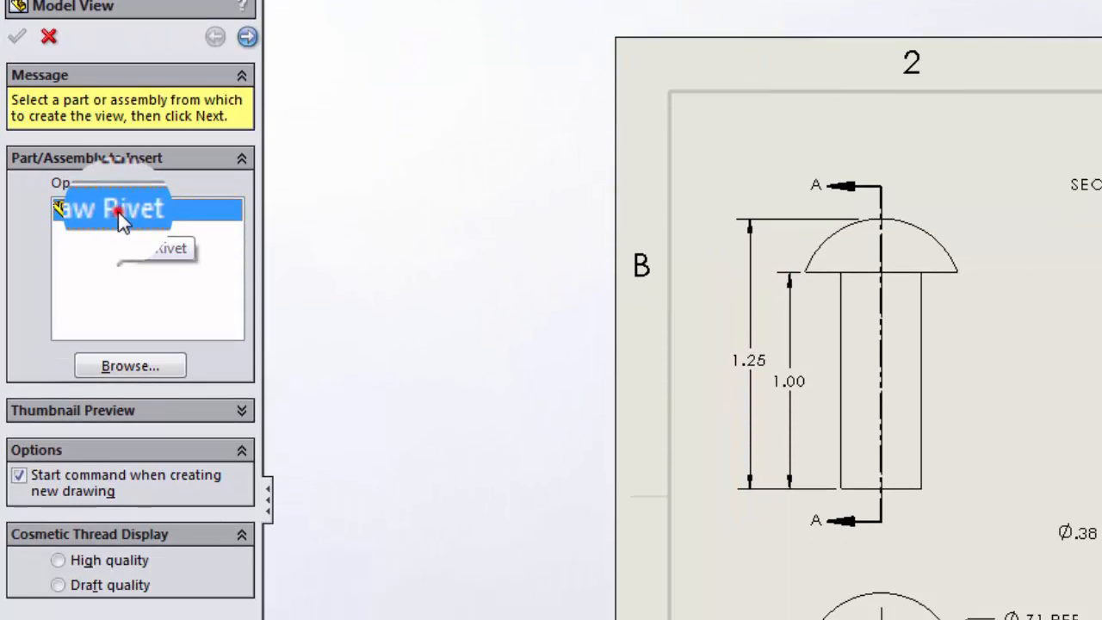
double_click(118, 421)
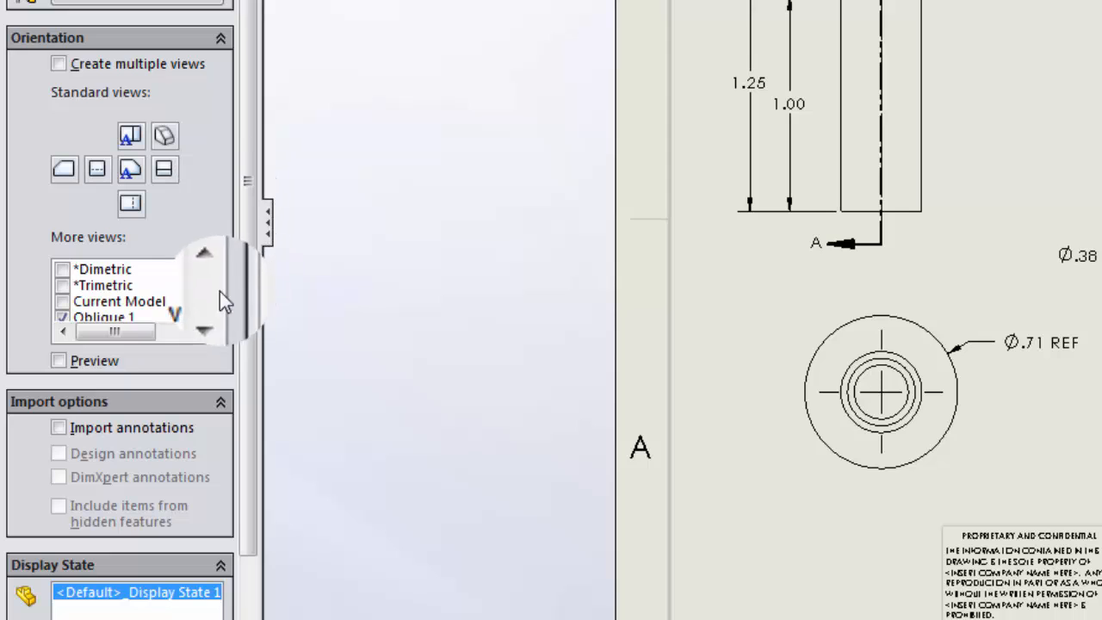
left_click(209, 308)
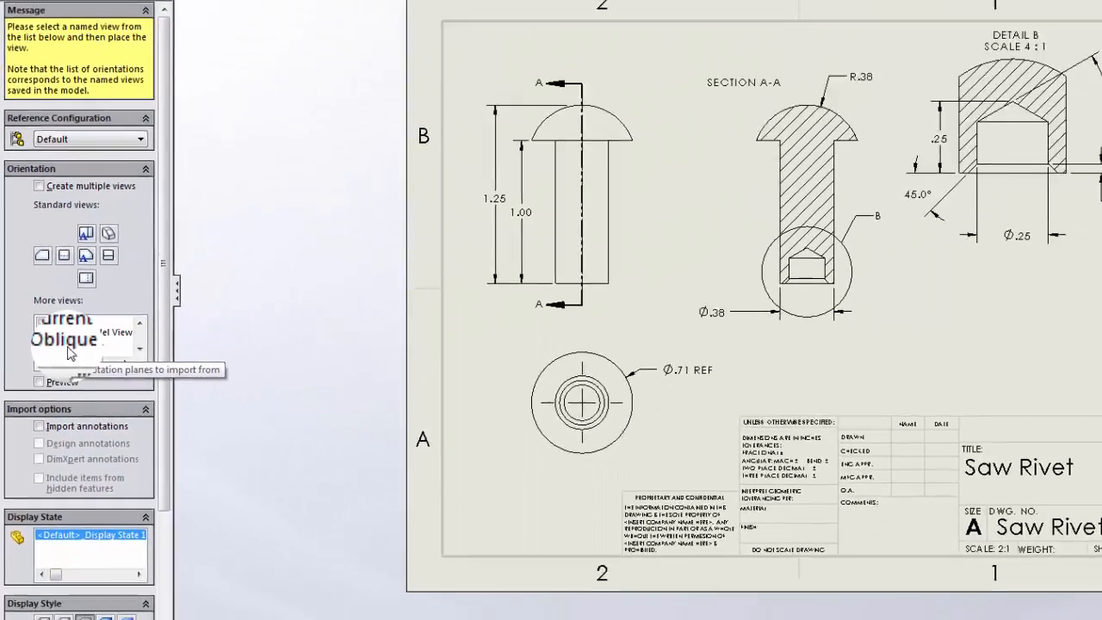
left_click(101, 309)
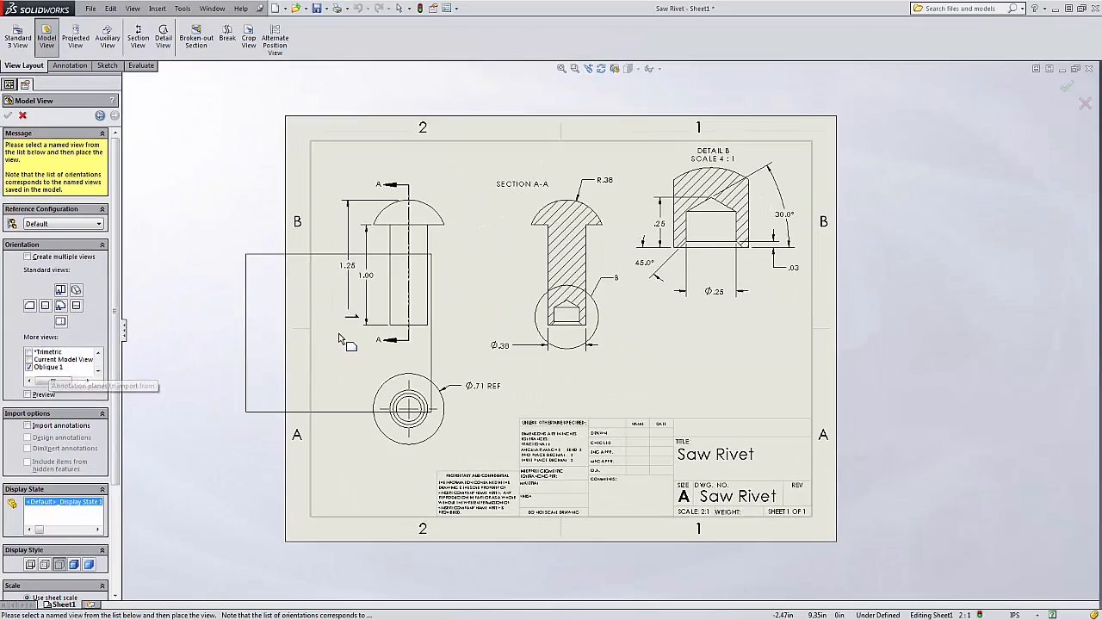
left_click(675, 362)
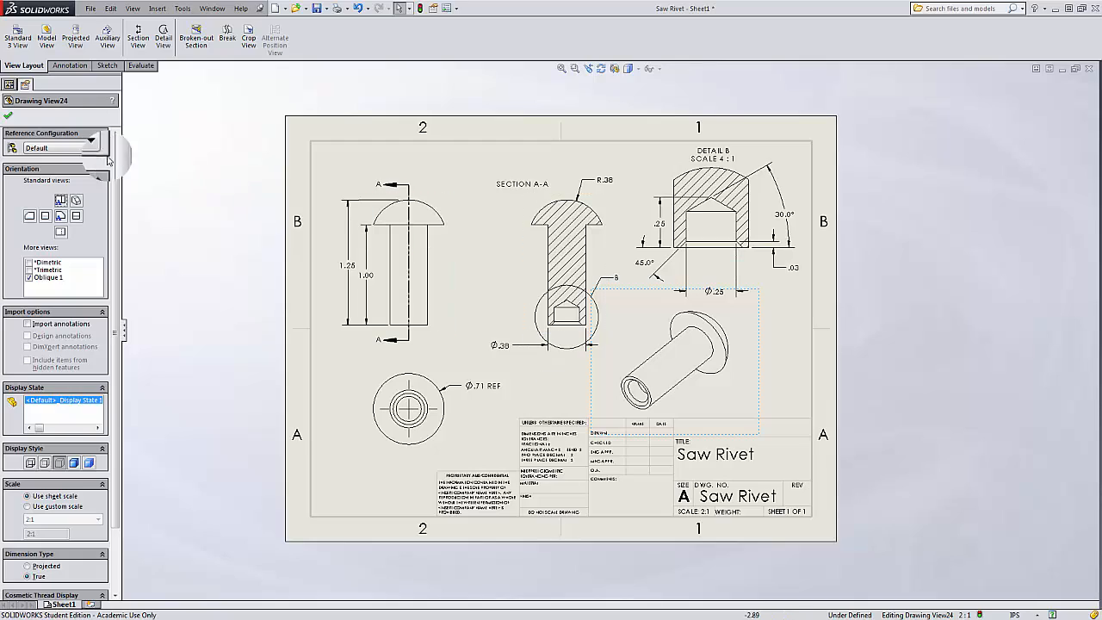
Set the oblique view to shaded with edges and a custom scale of 2:3.
left_click(74, 464)
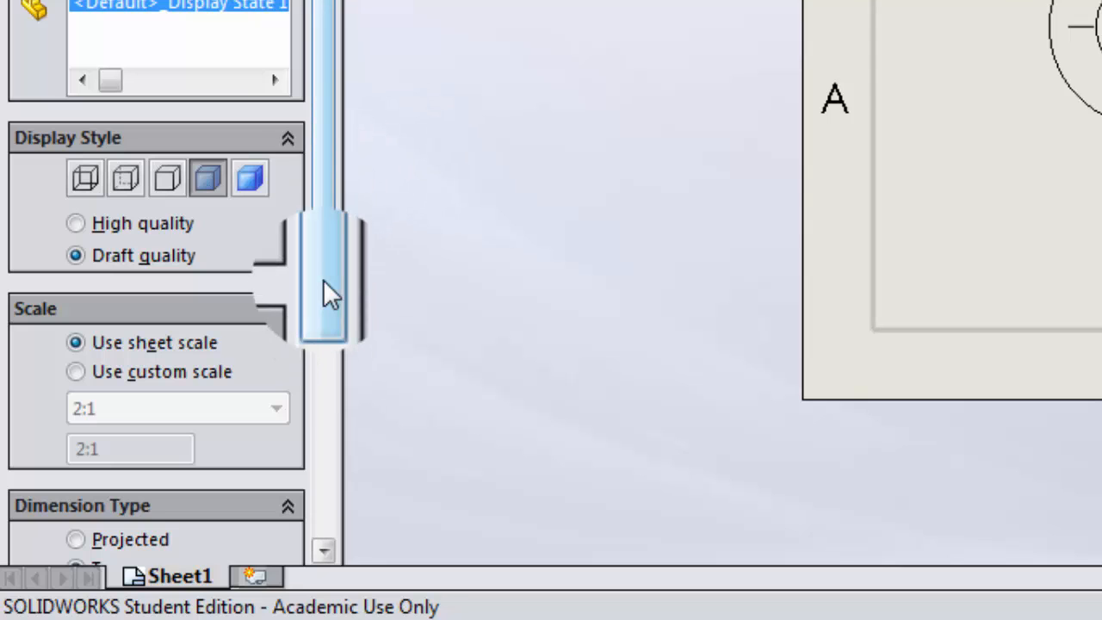
left_click_drag(323, 275, 331, 510)
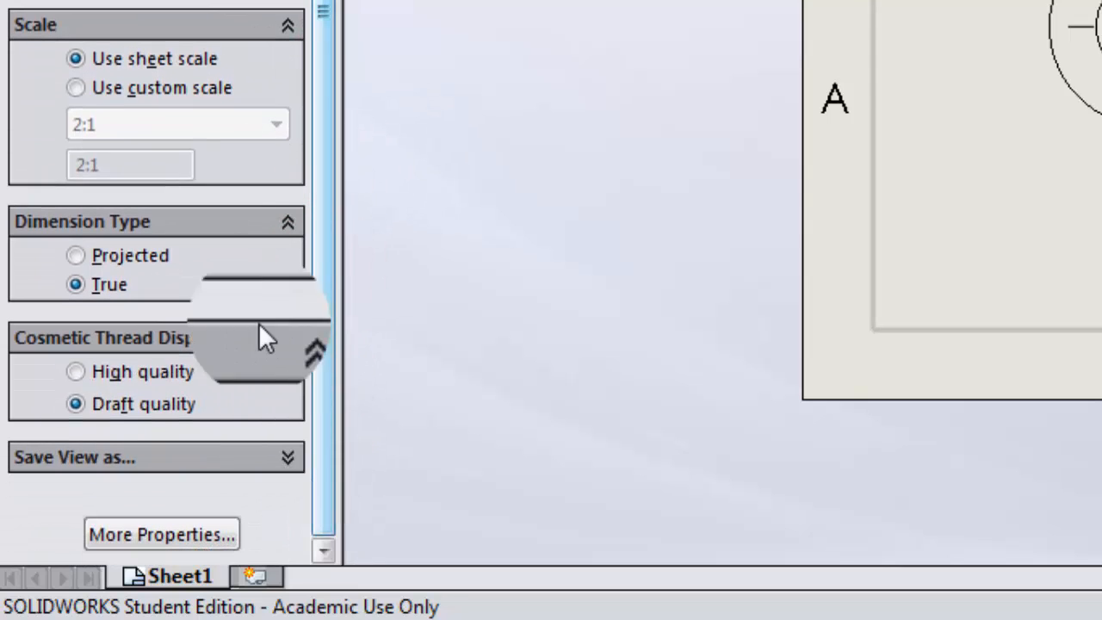
left_click(75, 87)
left_click(276, 125)
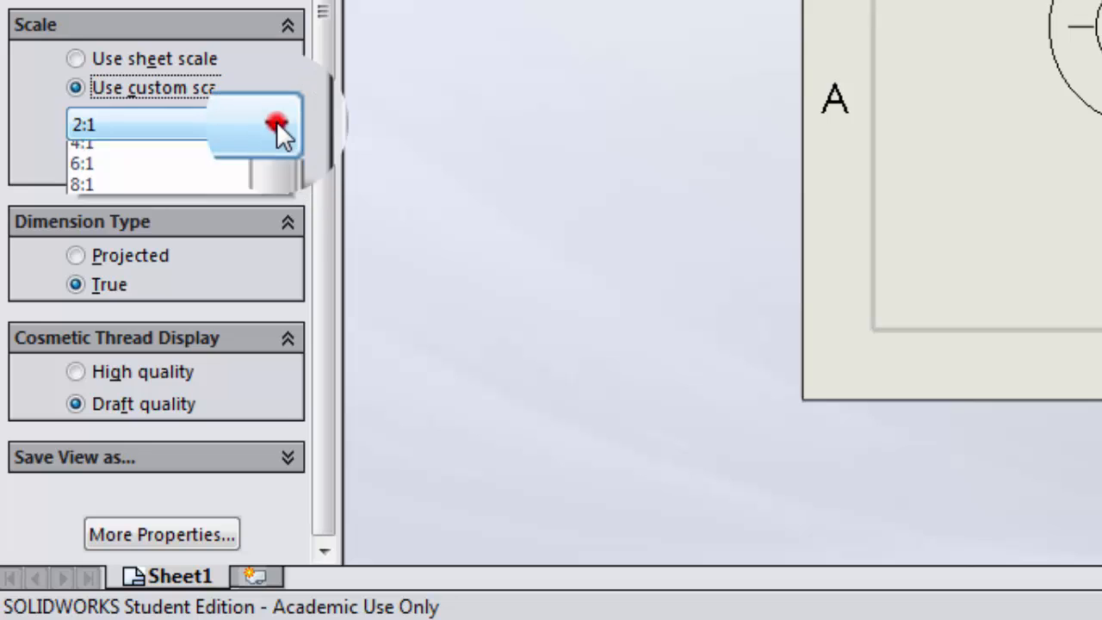
left_click(229, 153)
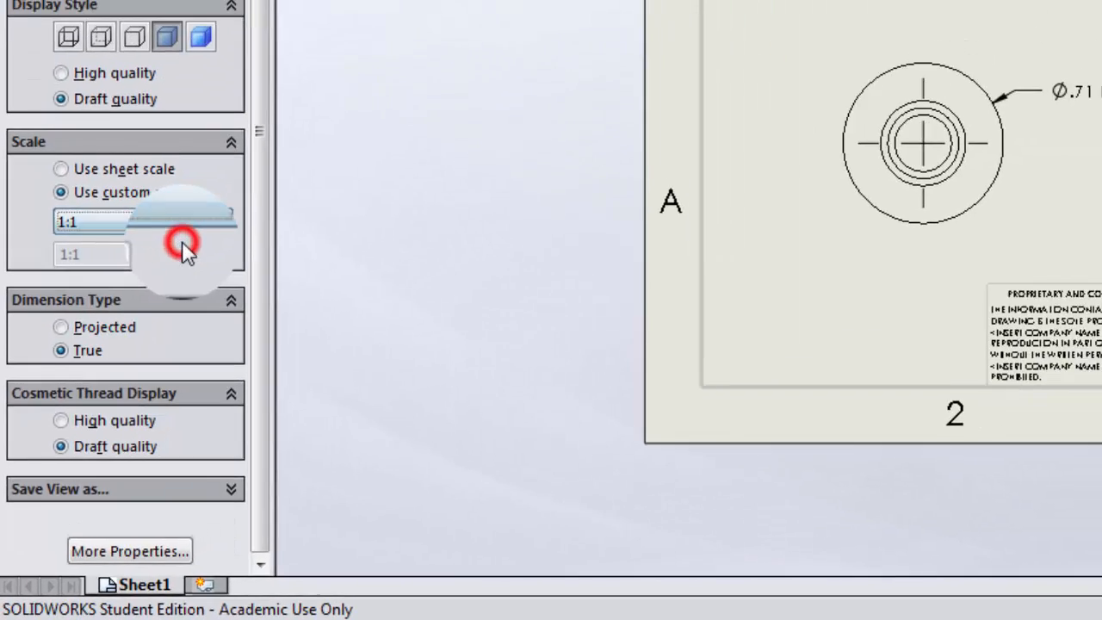
left_click(123, 349)
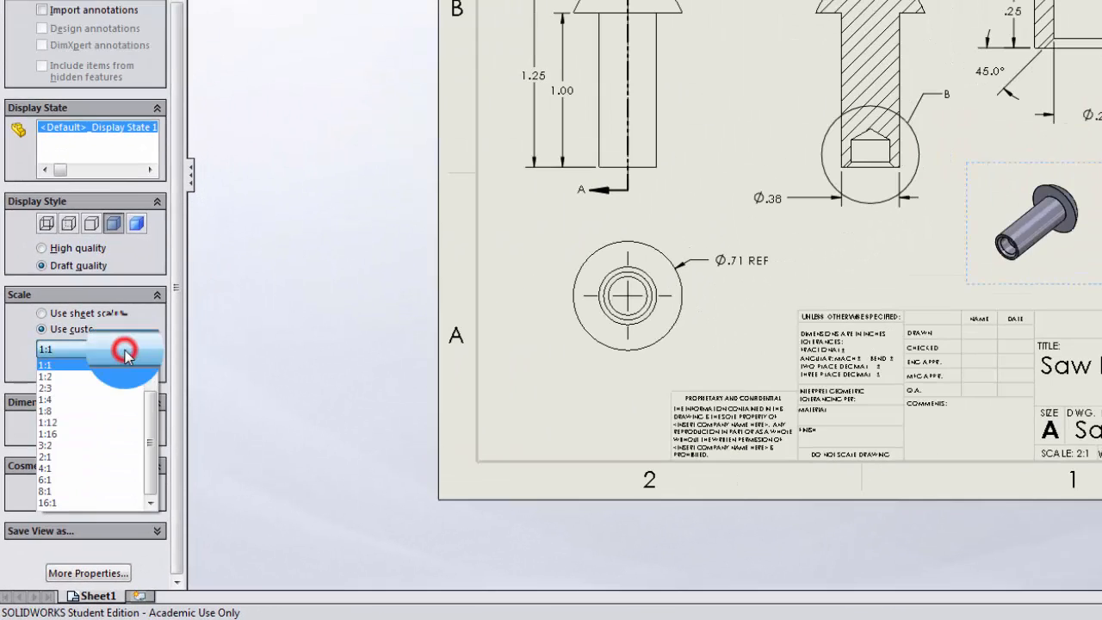
left_click(121, 366)
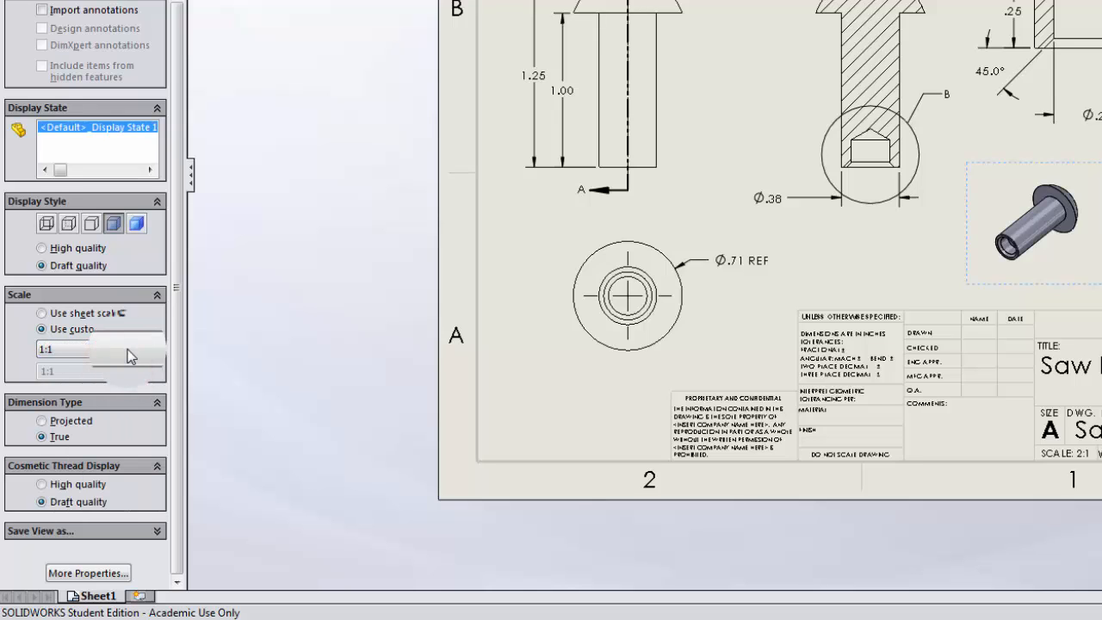
left_click(140, 350)
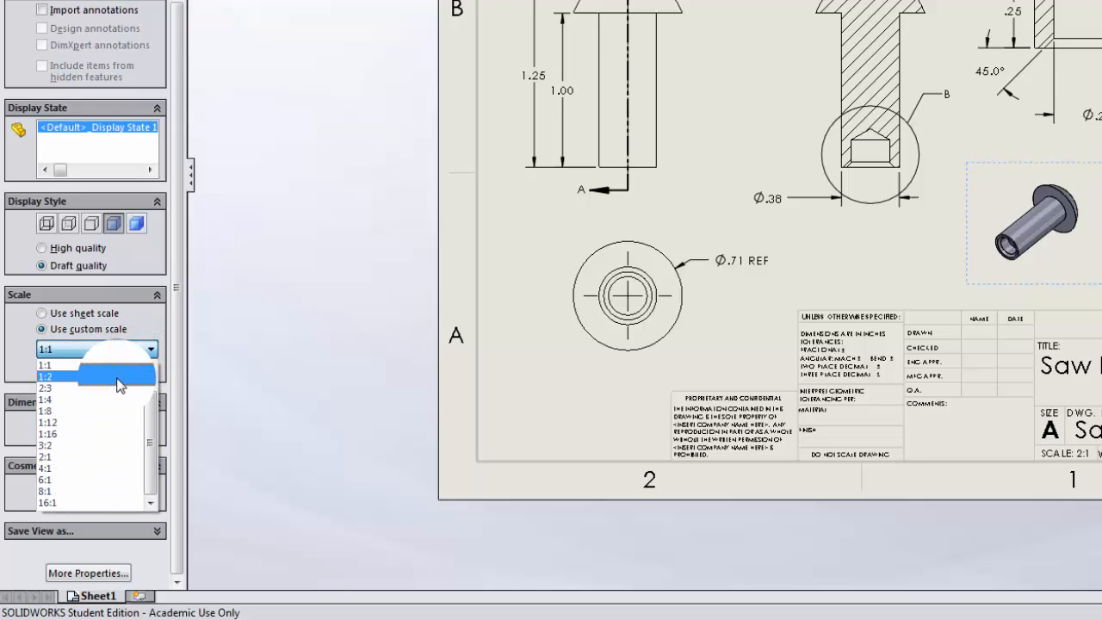
left_click(119, 393)
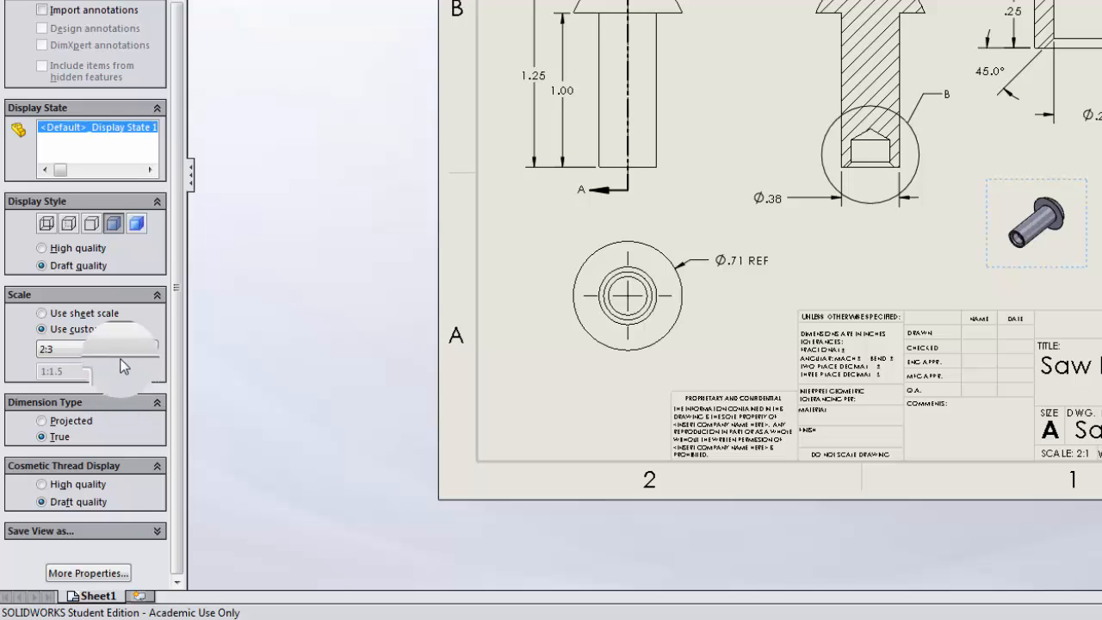
Change the oblique view's custom scale to 3:2 and shift the view right toward the sheet border.
left_click(120, 349)
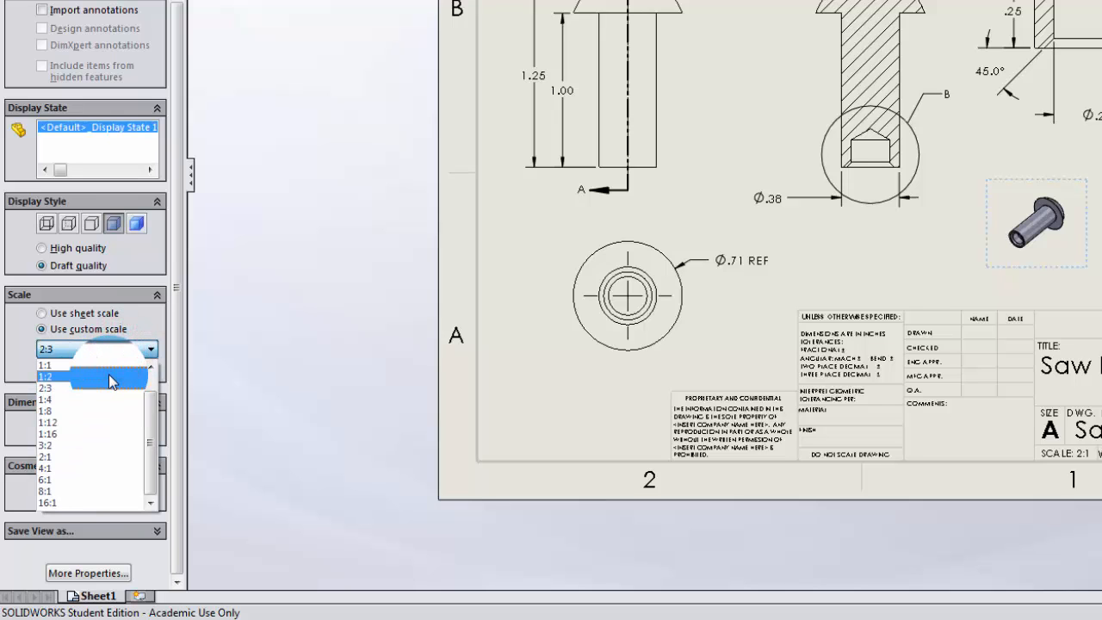
left_click(98, 446)
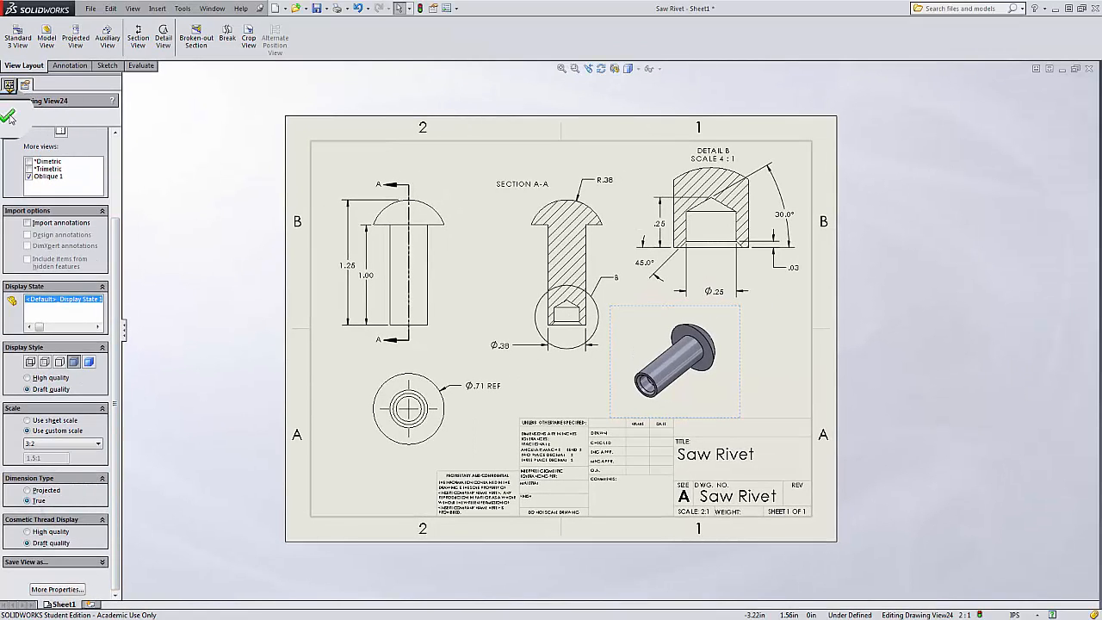
left_click(8, 116)
left_click(485, 275)
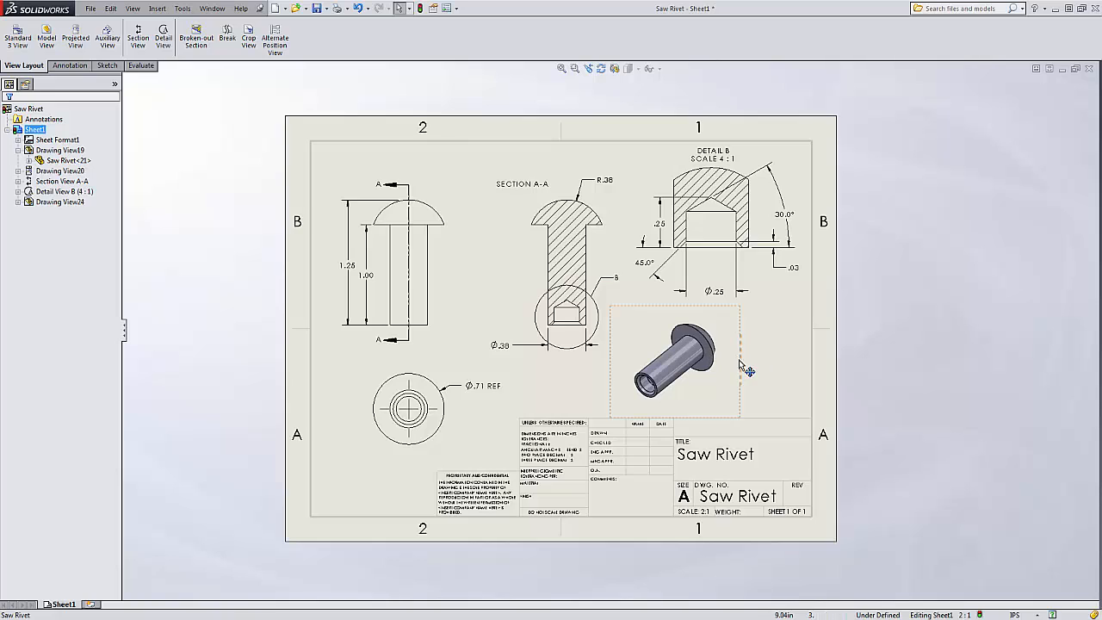
left_click_drag(739, 363, 788, 369)
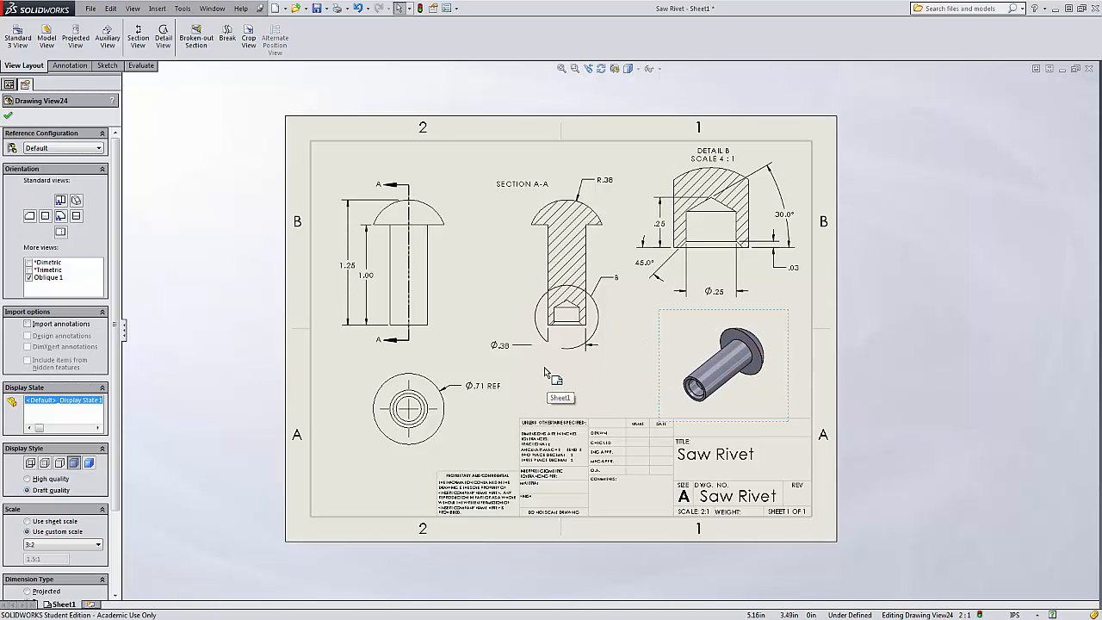
Switch to the Saw Rivet part window to check the Oblique 1 orientation, and return to the drawing.
left_click(226, 15)
left_click(250, 112)
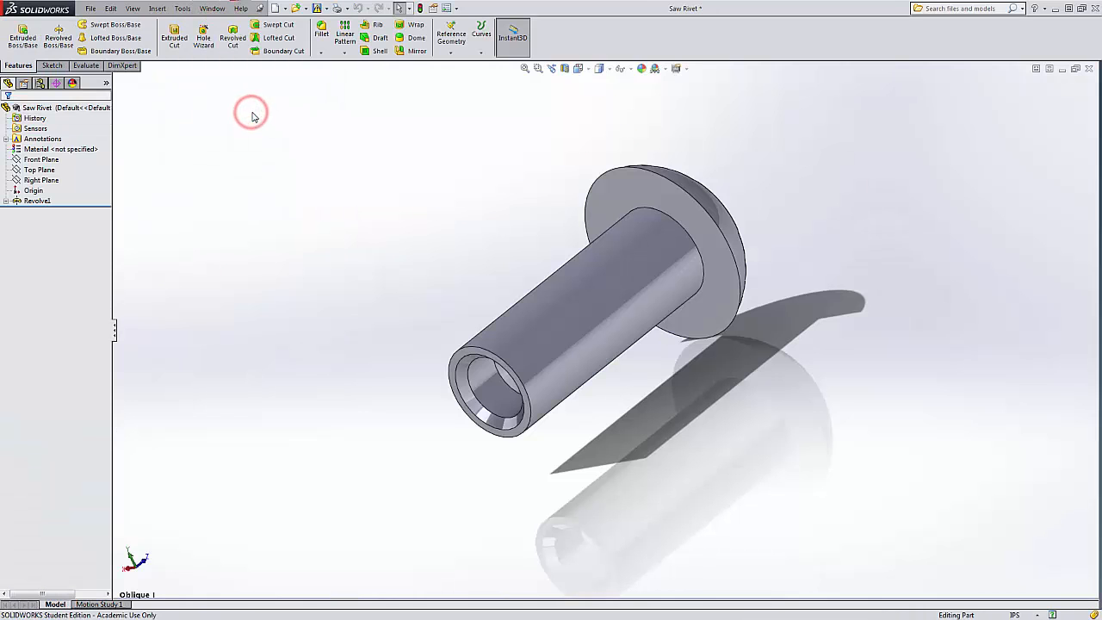
left_click(212, 9)
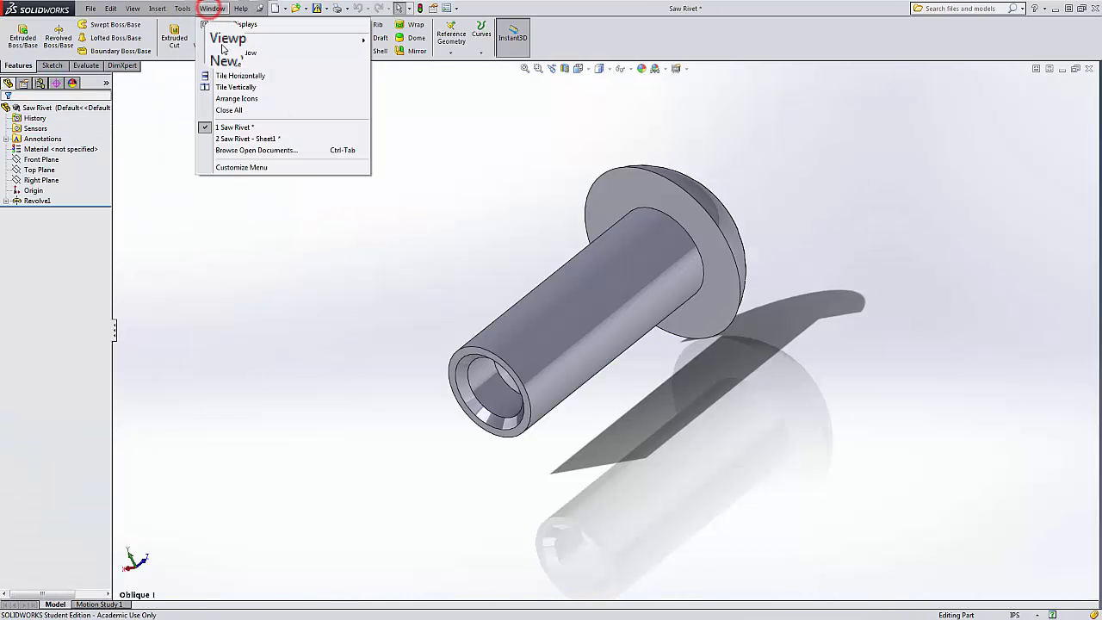
left_click(247, 138)
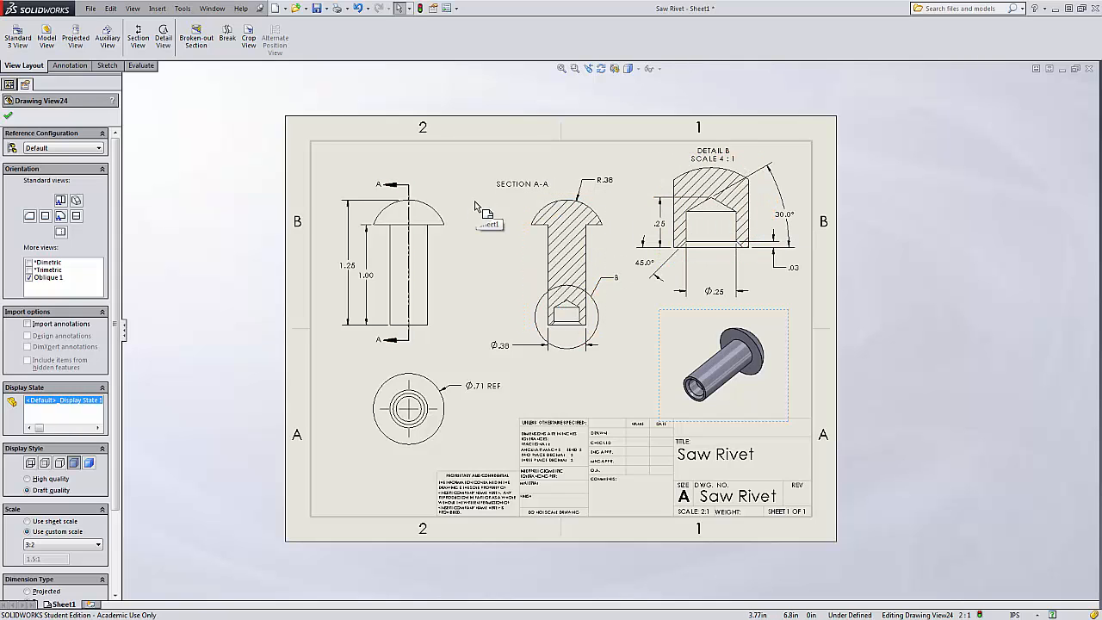
Insert model item dimensions into the drawing and position the new ∅.25 diameter just below Detail B.
left_click(69, 65)
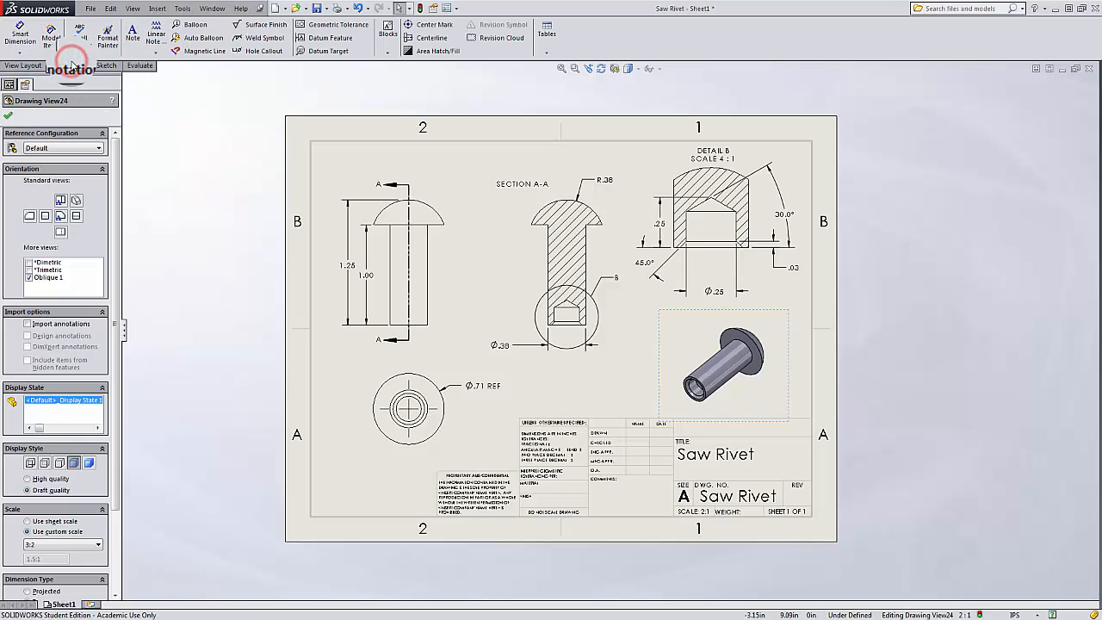
left_click(52, 38)
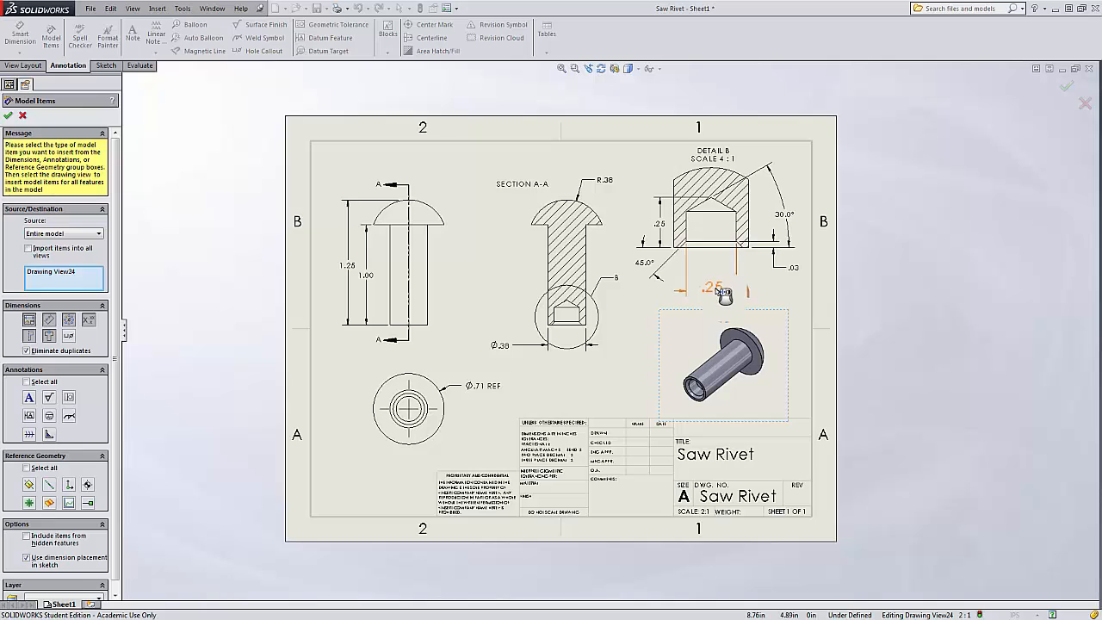
left_click_drag(726, 303, 724, 292)
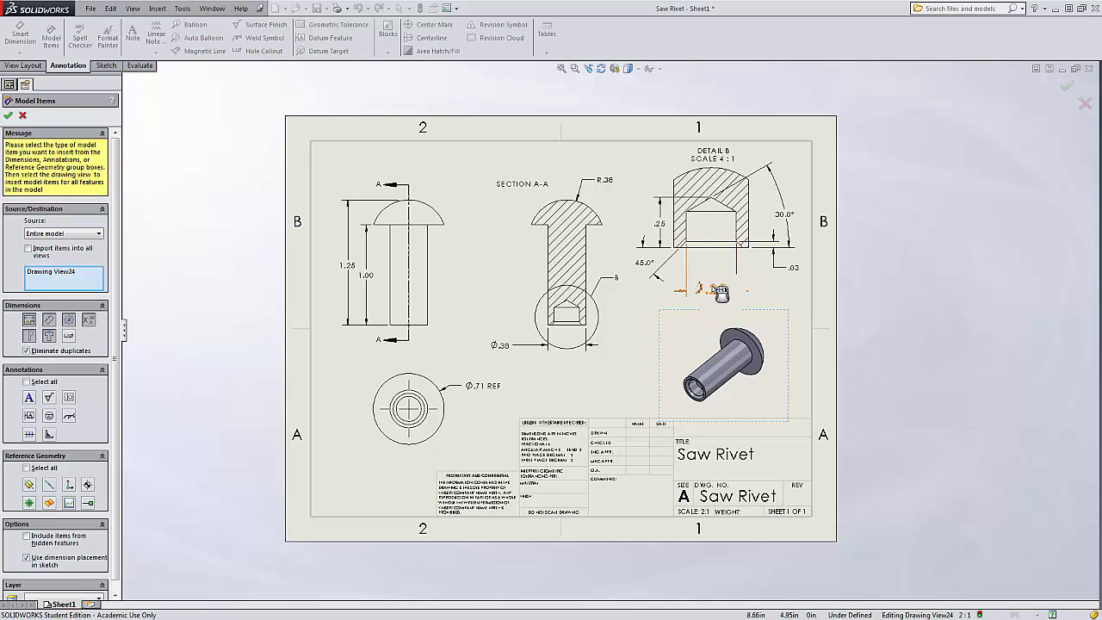
left_click(7, 114)
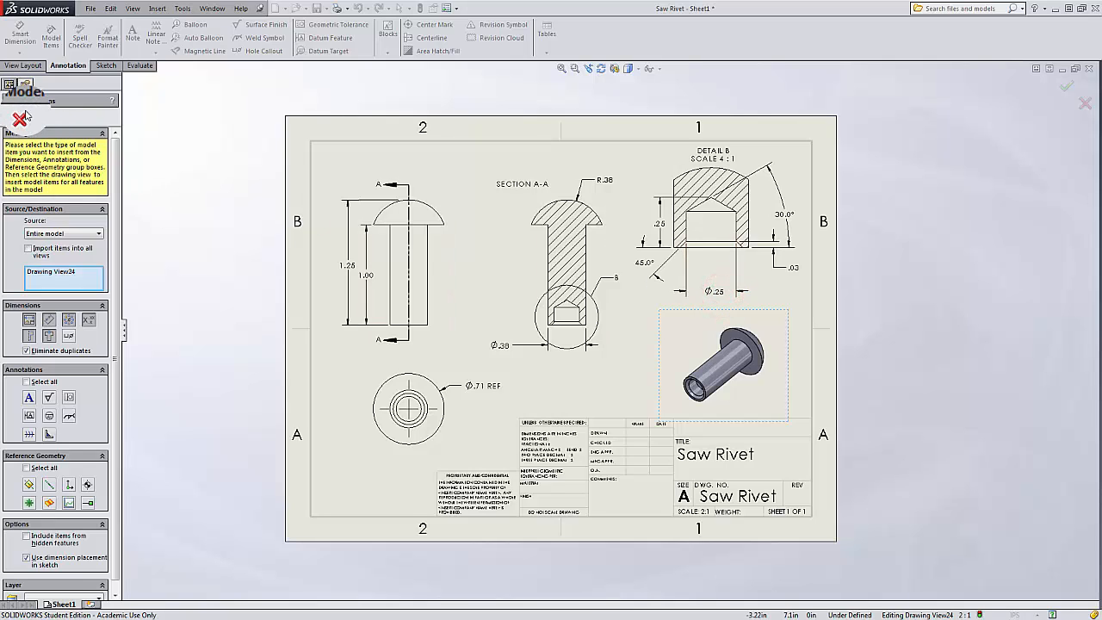
left_click_drag(716, 295, 715, 268)
left_click(721, 299)
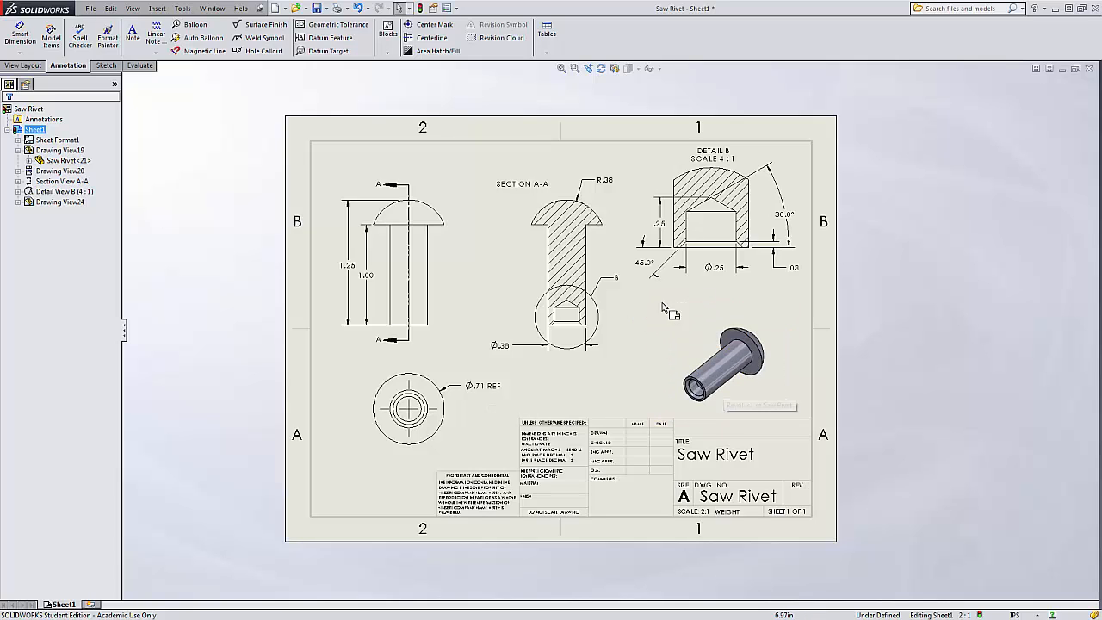
Try to move the R.38 radius dimension from the section view over to the front view.
middle_click_drag(746, 319, 700, 356)
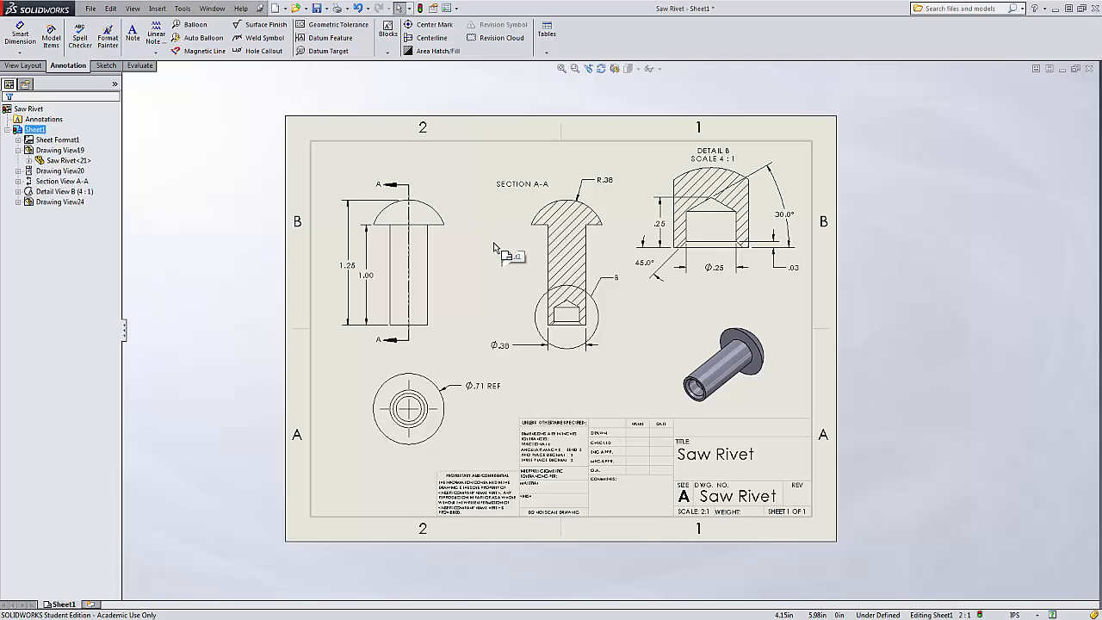
left_click(613, 179)
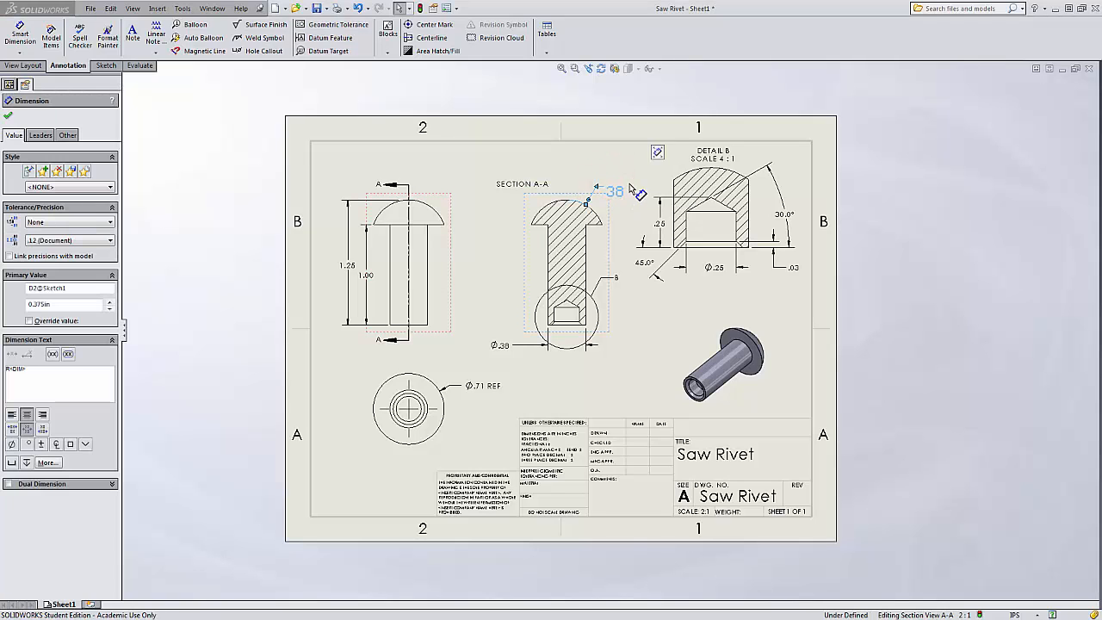
left_click(624, 212)
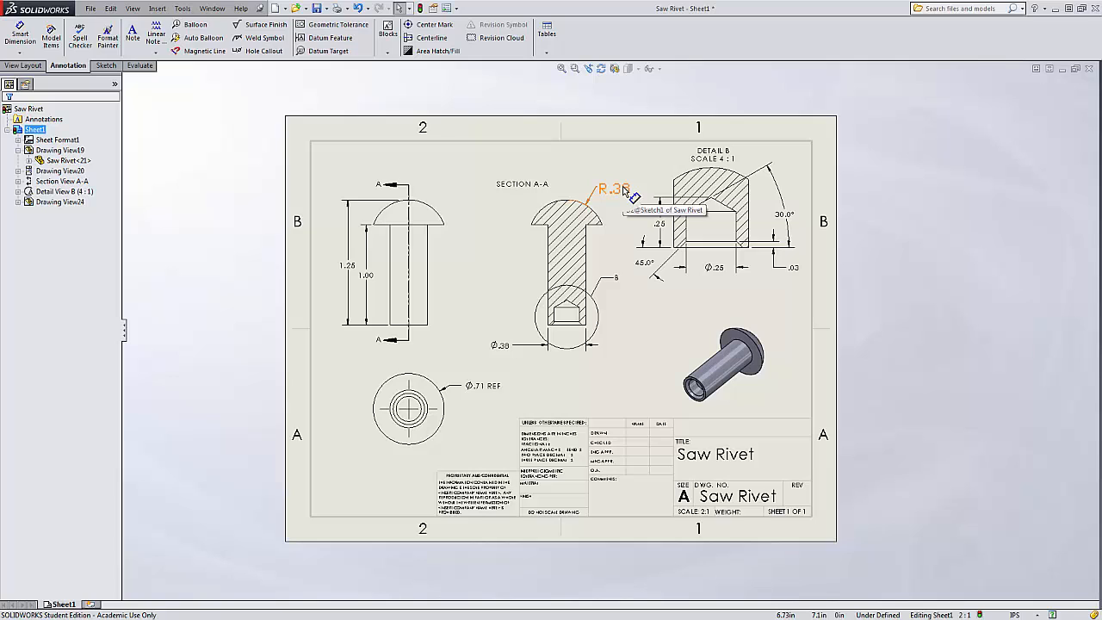
mouse_move(624, 190)
left_mouse_down()
mouse_move(504, 188)
mouse_move(432, 211)
left_mouse_up()
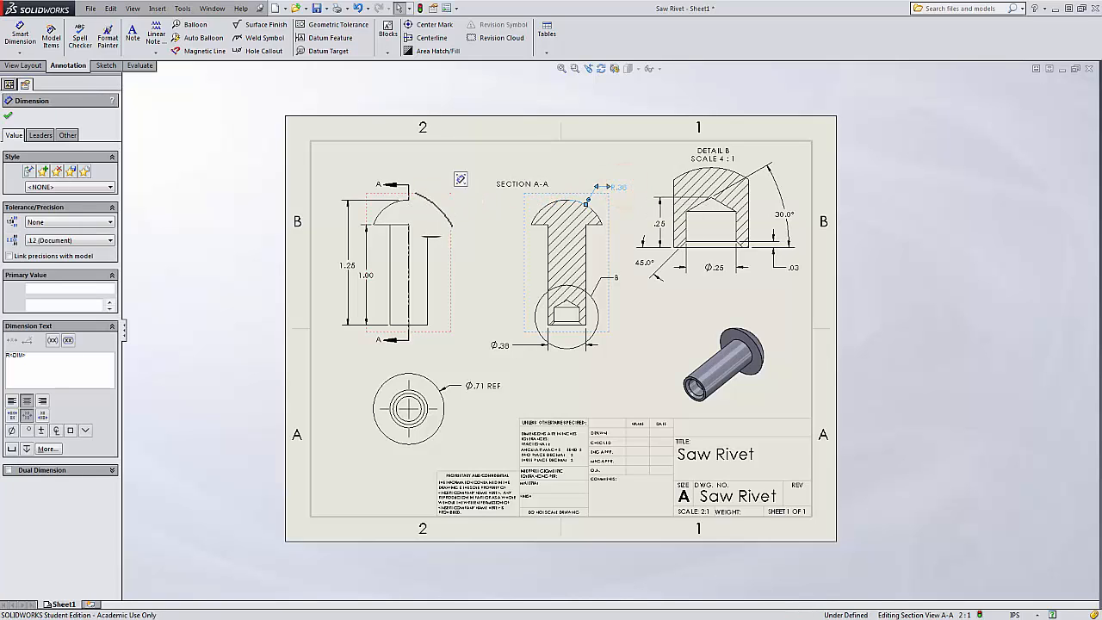
left_click(573, 167)
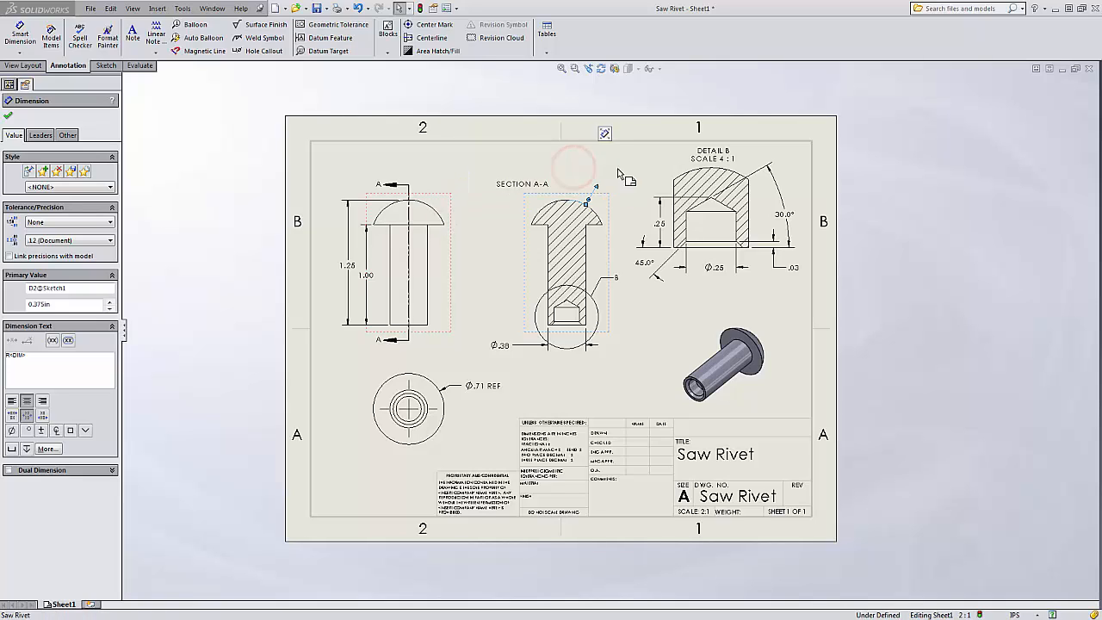
left_click(622, 186)
left_click_drag(615, 185, 431, 209)
left_click(607, 162)
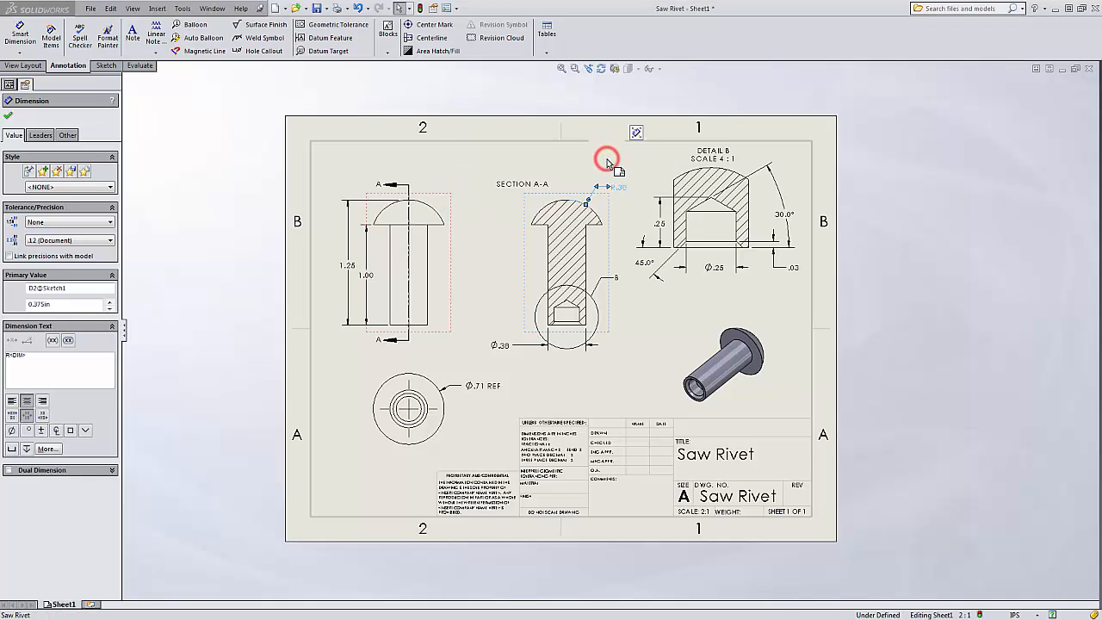
left_click(618, 221)
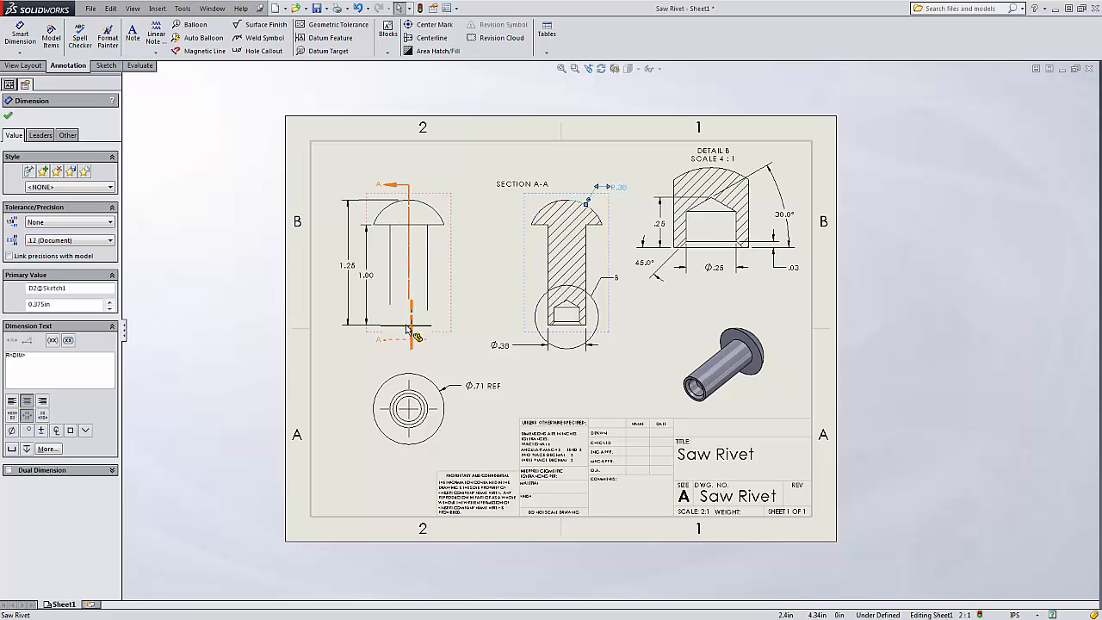
left_click(480, 257)
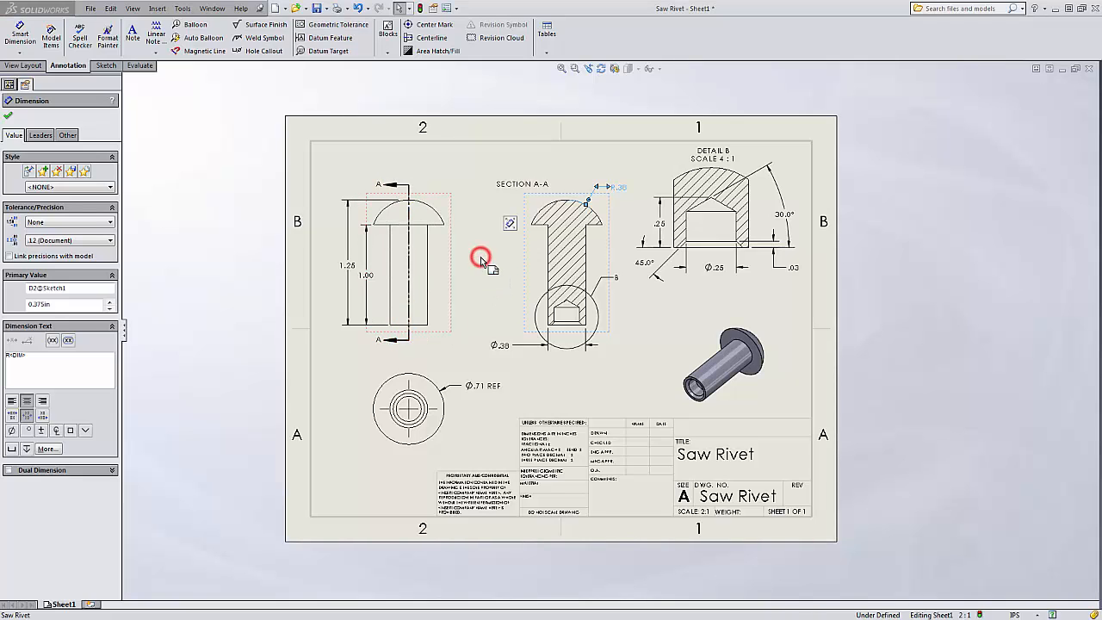
left_click(661, 313)
left_click(620, 377)
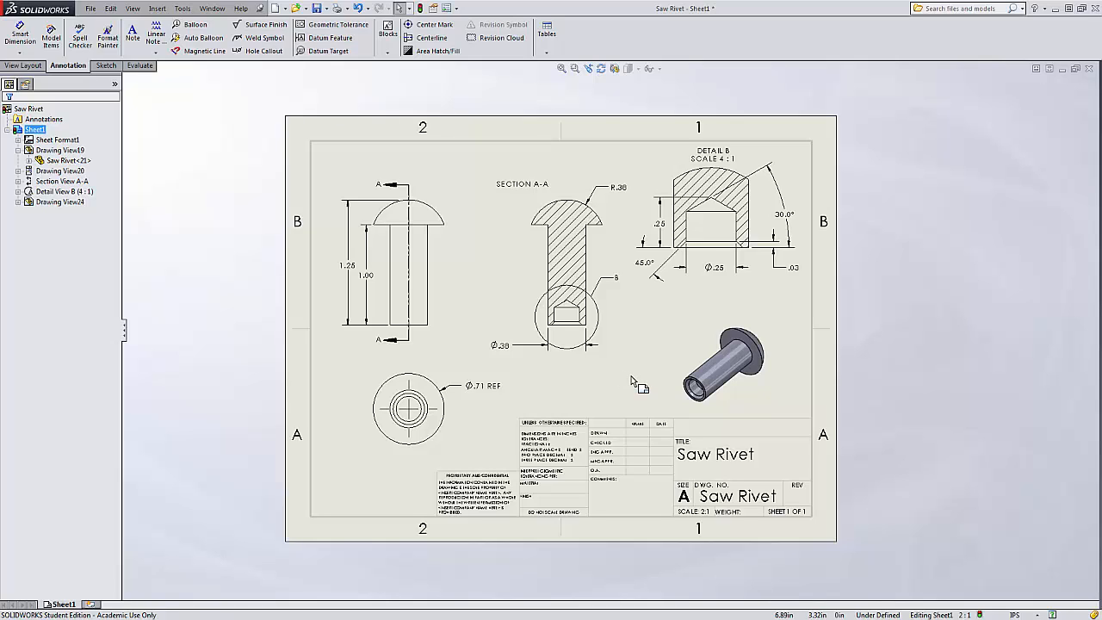
Edit the sheet format to remove the file name from the DWG. NO. field, and return to editing the sheet.
right_click(570, 388)
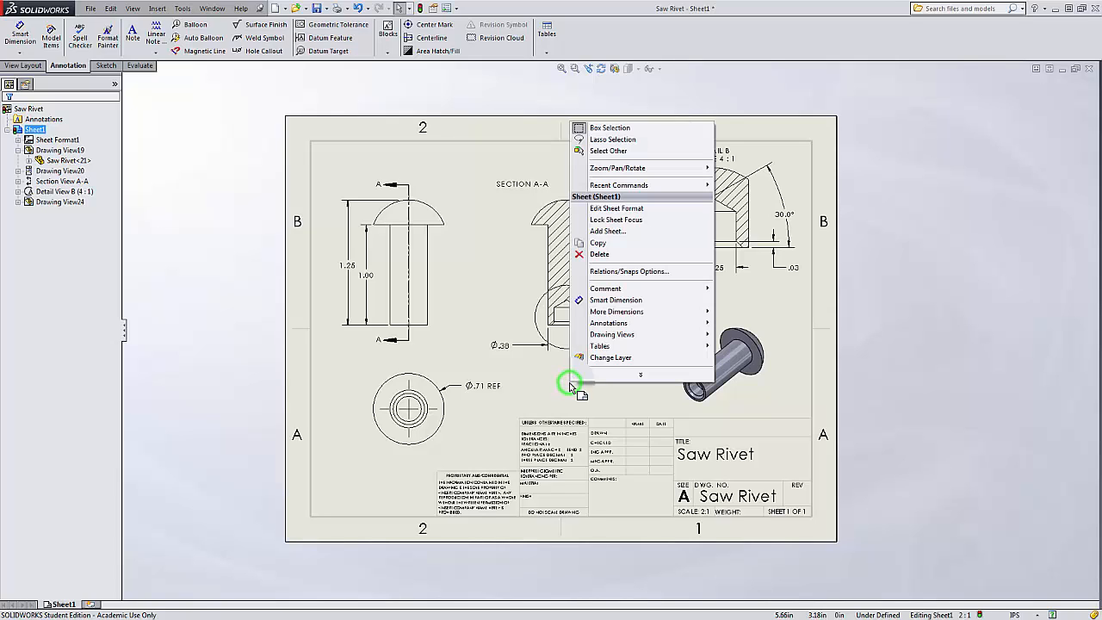
left_click(646, 210)
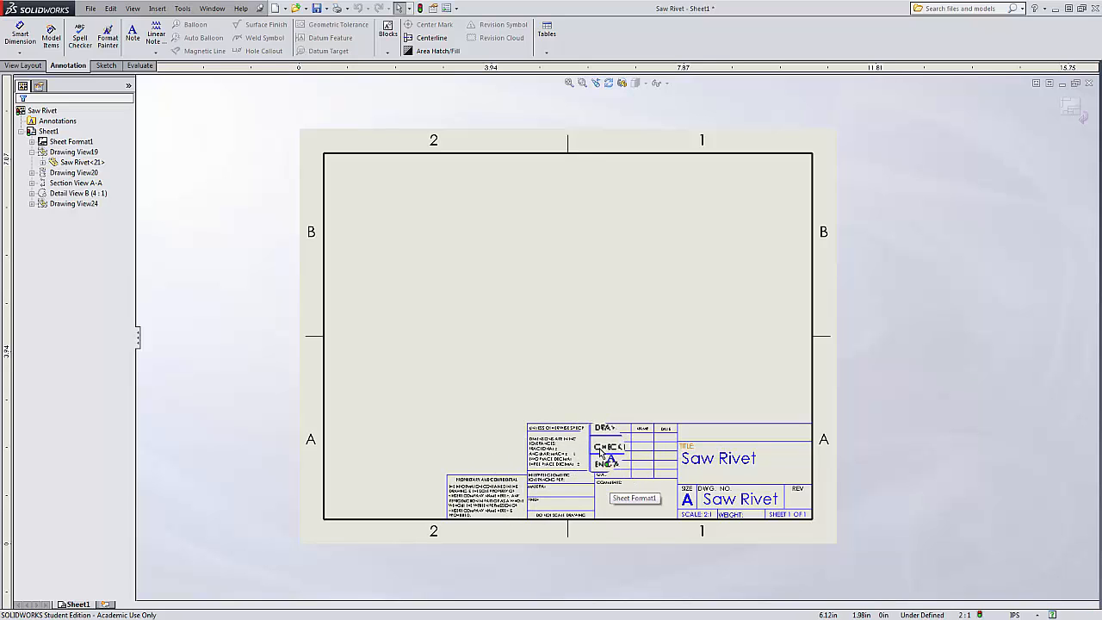
double_click(730, 506)
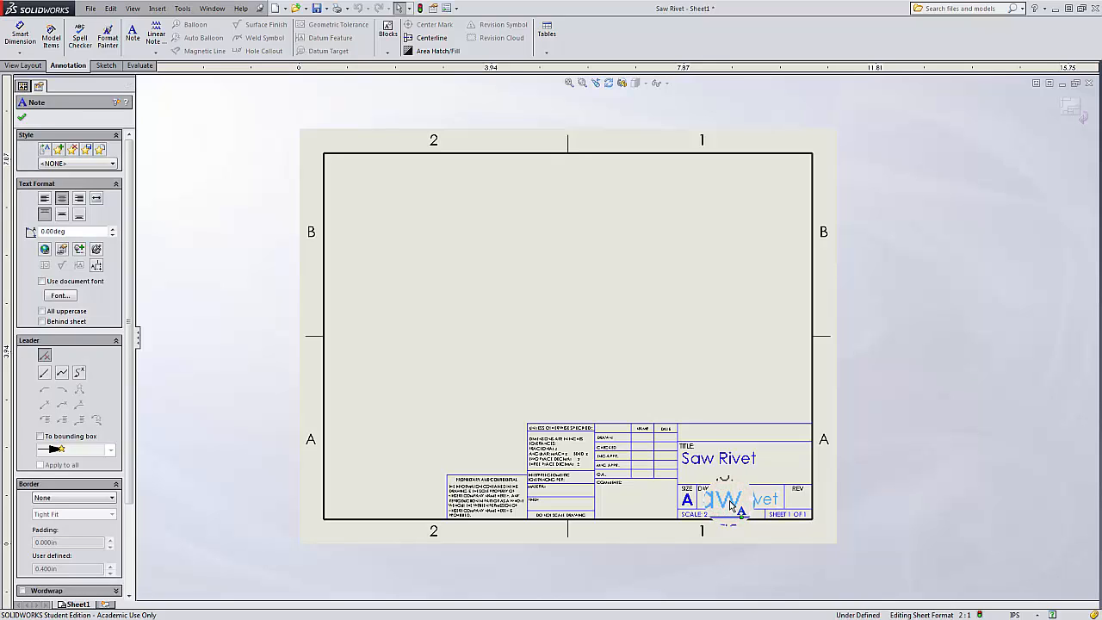
key("Escape")
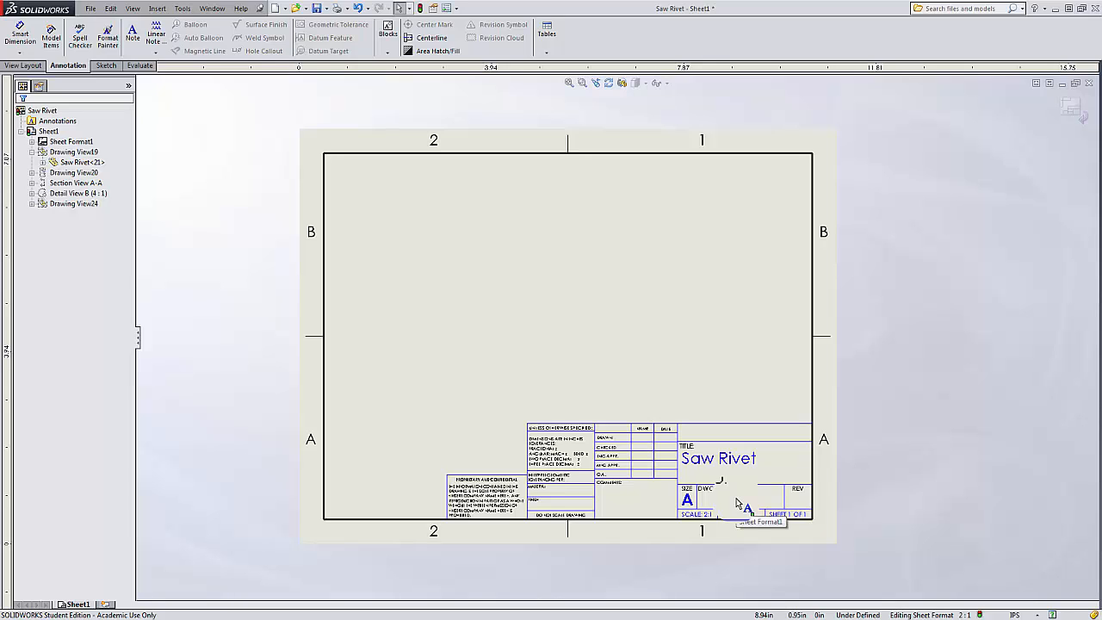
right_click(605, 332)
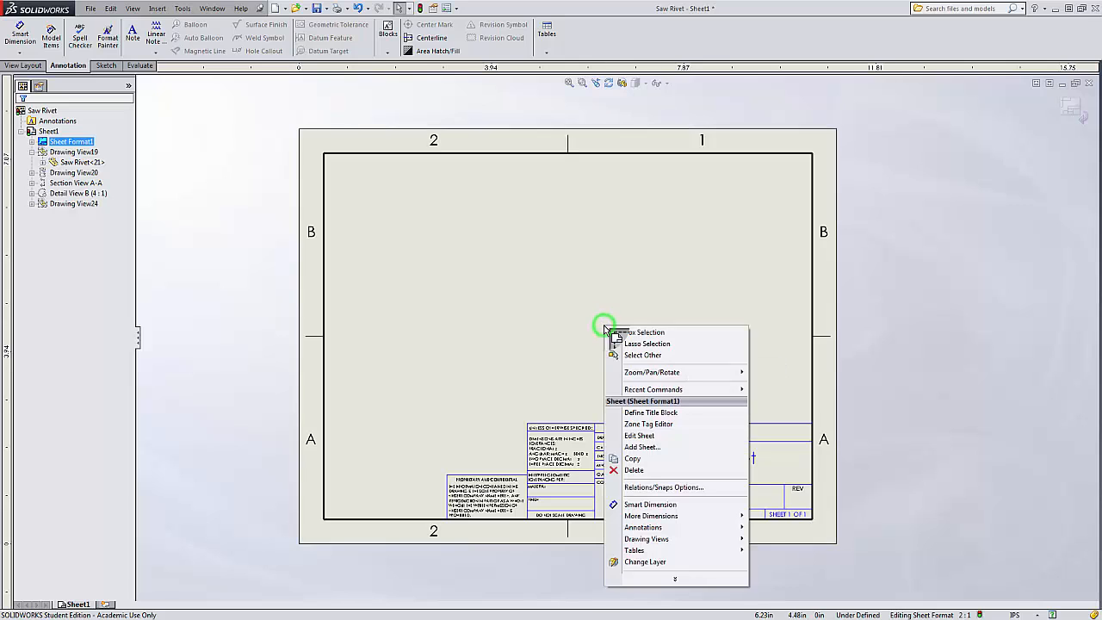
left_click(654, 439)
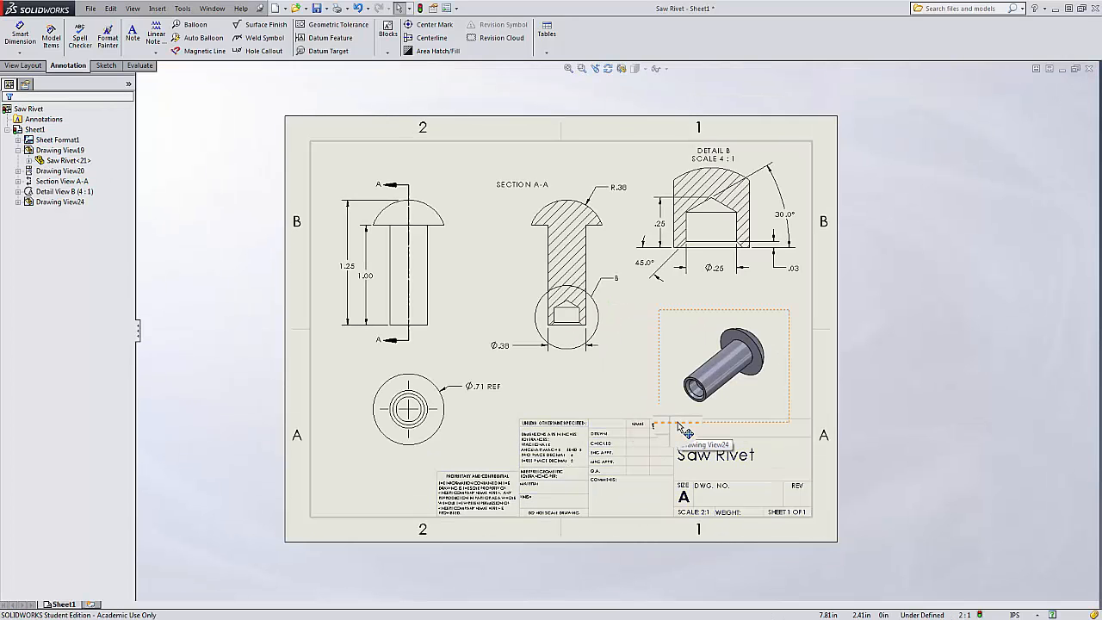